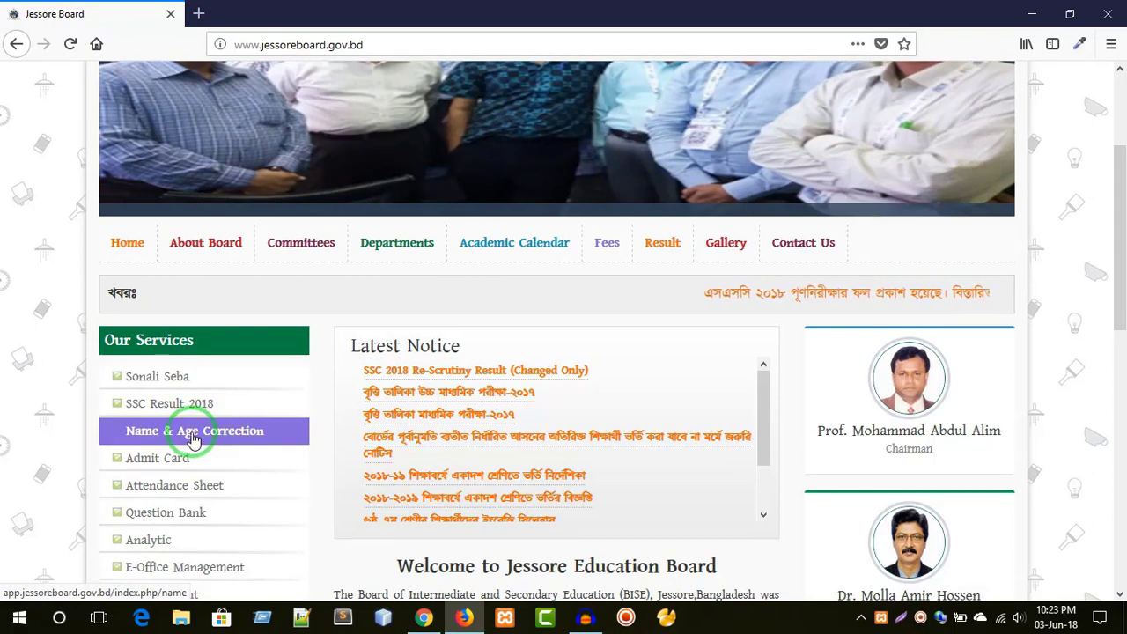
- Start a Name & Age Correction application for the JSC exam, passing year 2017
{"action": "left_click", "coordinate": [193, 439]}
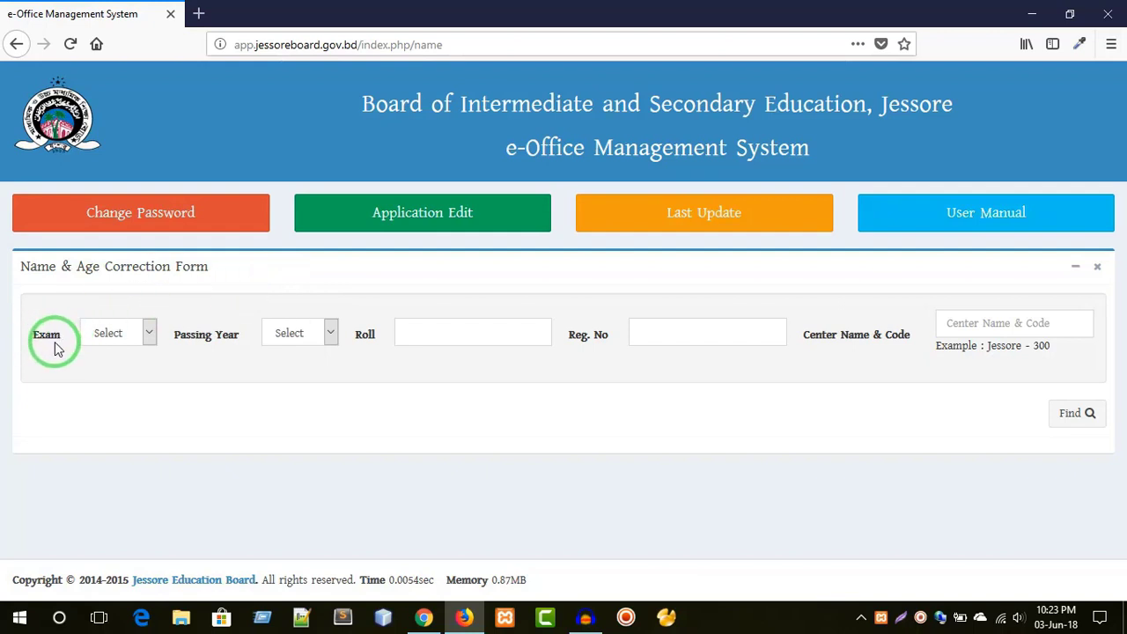
{"action": "left_click", "coordinate": [106, 339]}
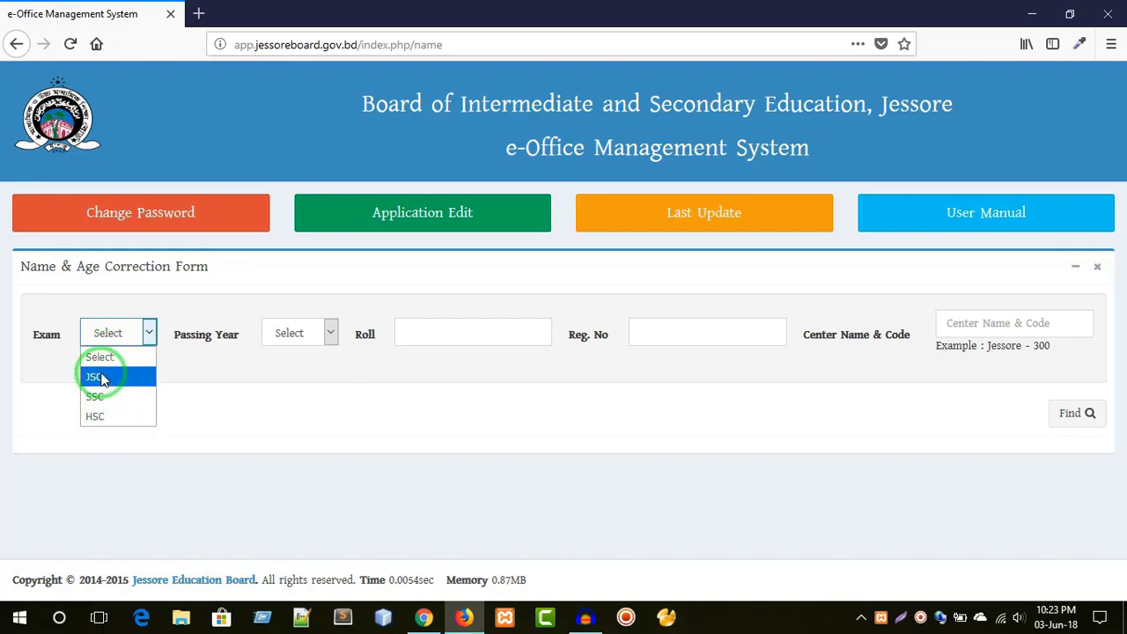
{"action": "left_click", "coordinate": [102, 378]}
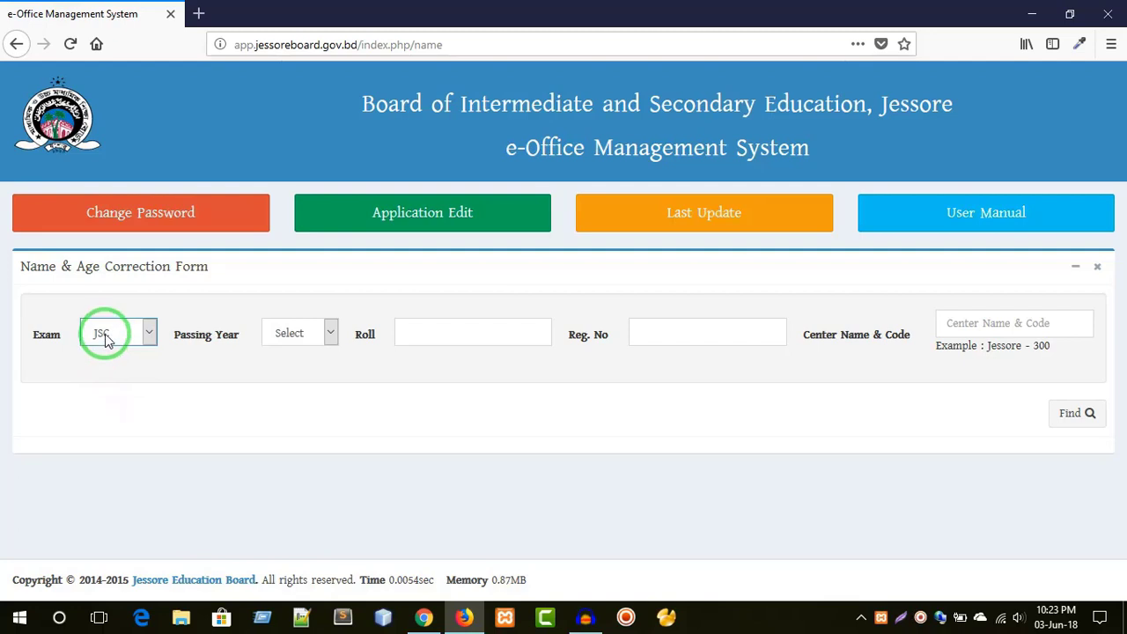
{"action": "left_click", "coordinate": [104, 334]}
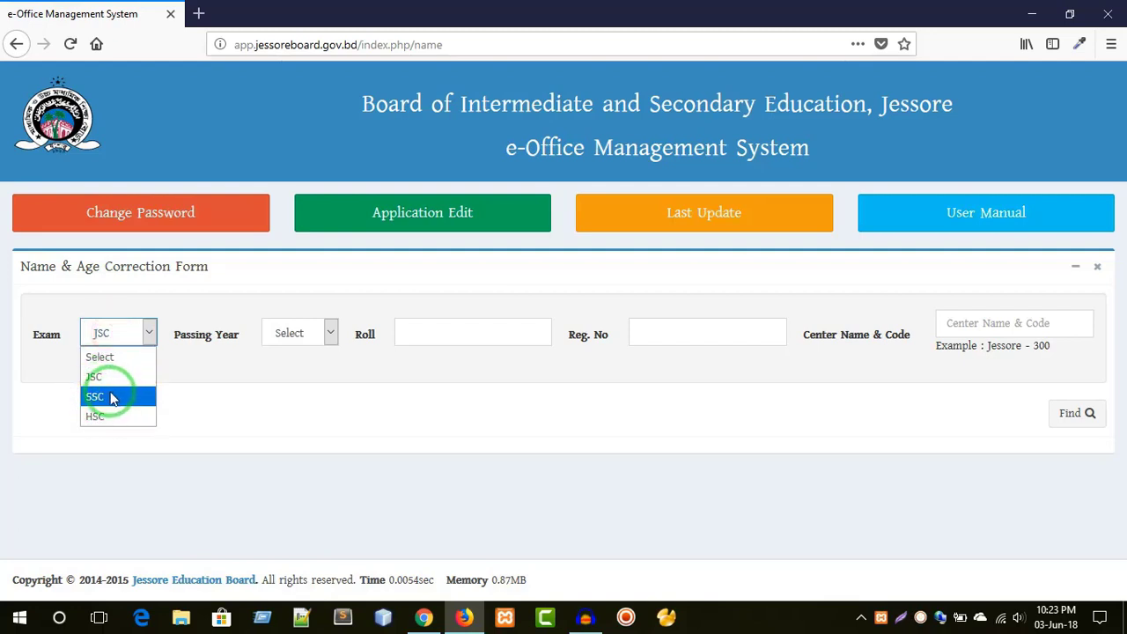
{"action": "left_click", "coordinate": [110, 397]}
{"action": "left_click", "coordinate": [102, 333]}
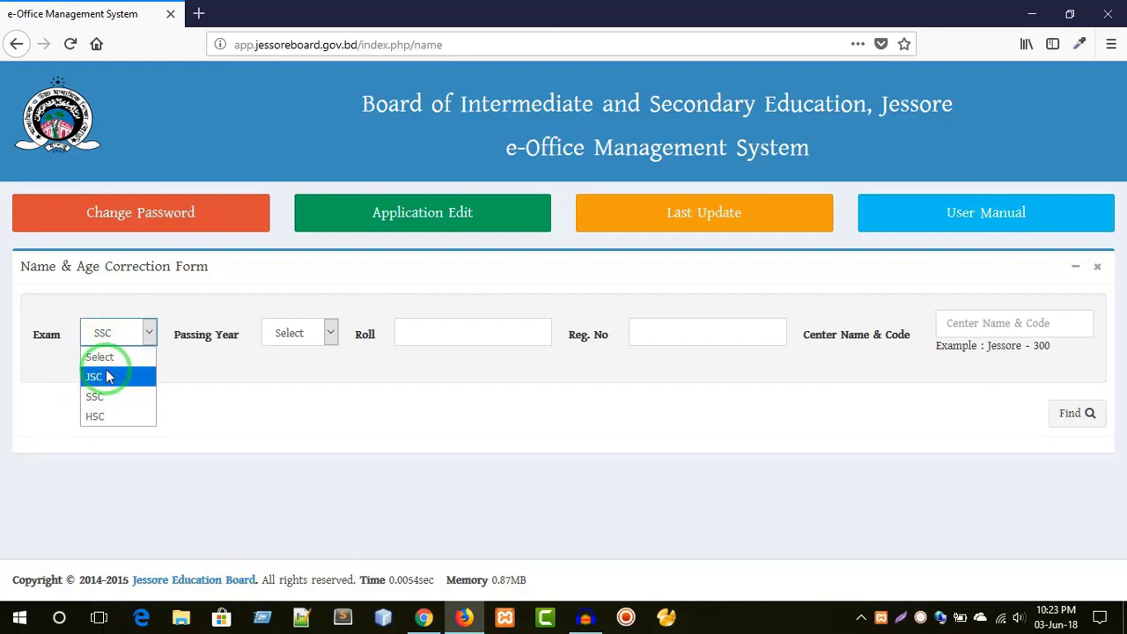
{"action": "left_click", "coordinate": [109, 376]}
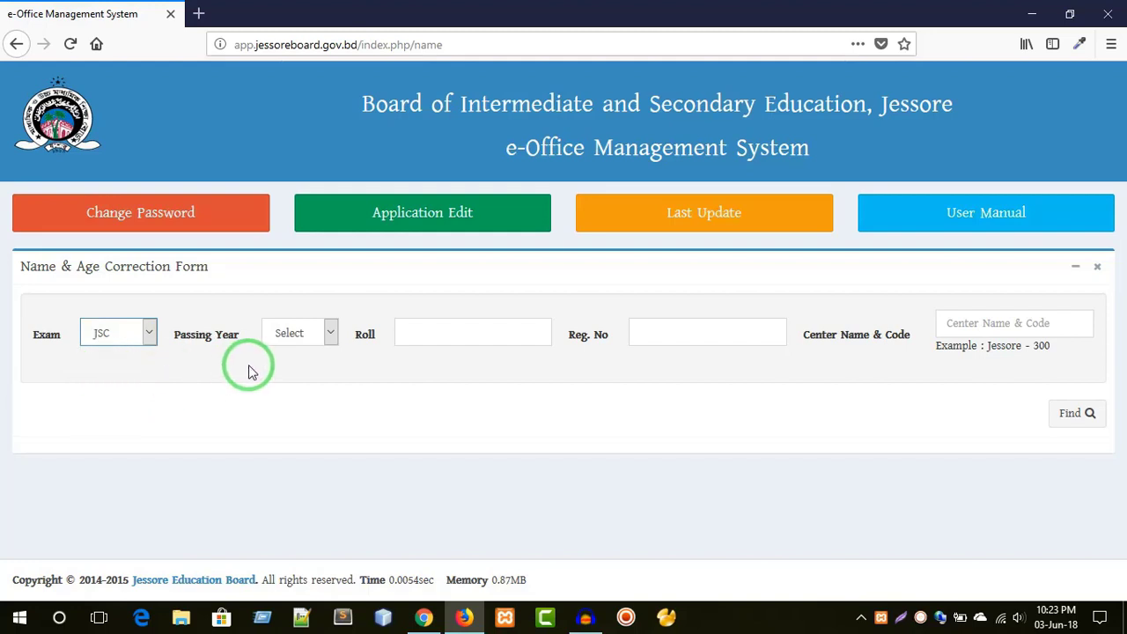
{"action": "left_click", "coordinate": [293, 342]}
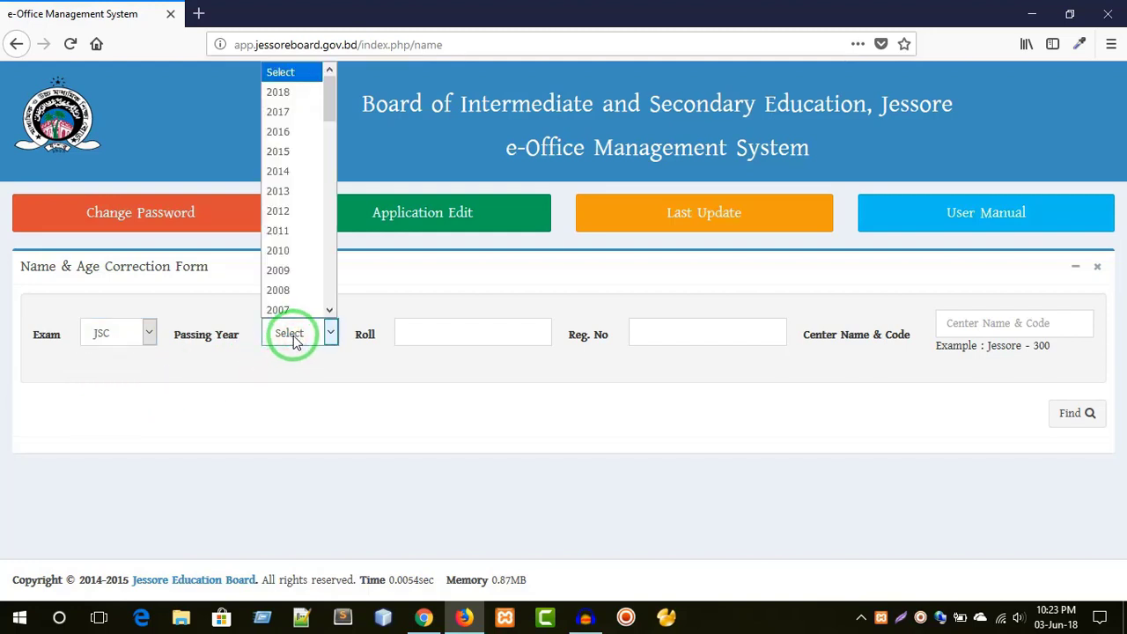
{"action": "left_click", "coordinate": [284, 115]}
- Enter the student's roll number and accept the suggested registration number
{"action": "left_click", "coordinate": [430, 330]}
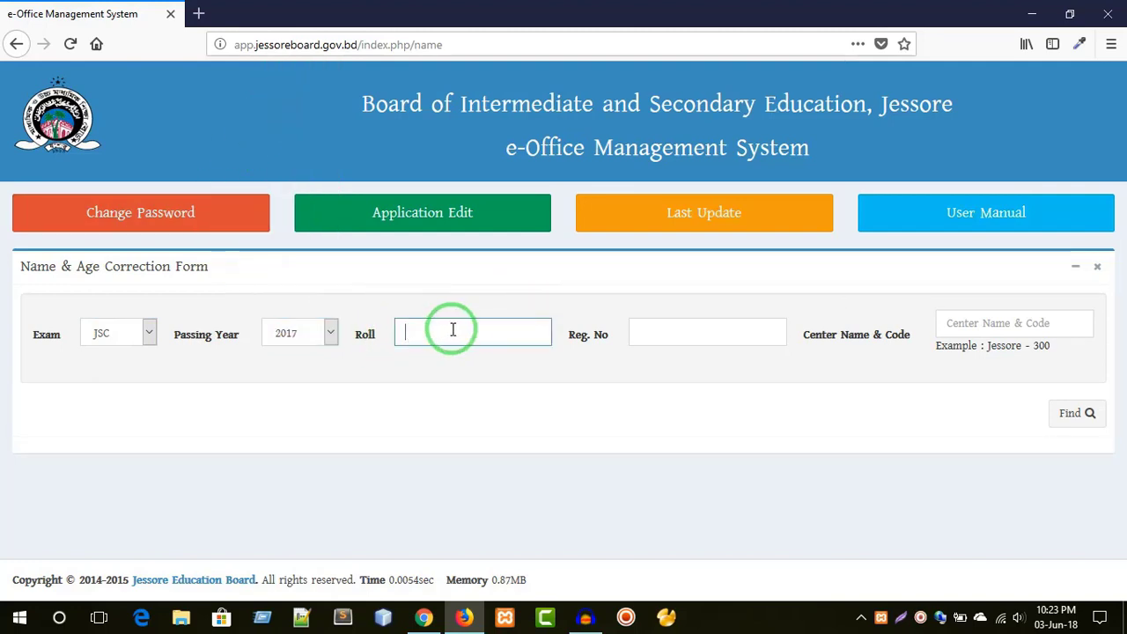
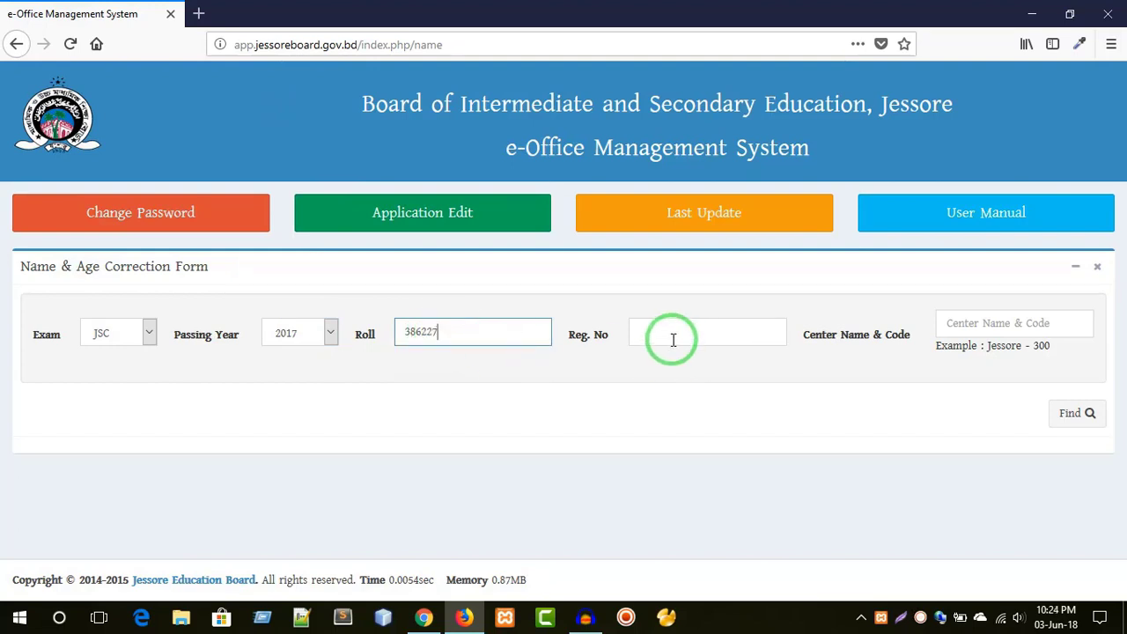
{"action": "left_click", "coordinate": [685, 331]}
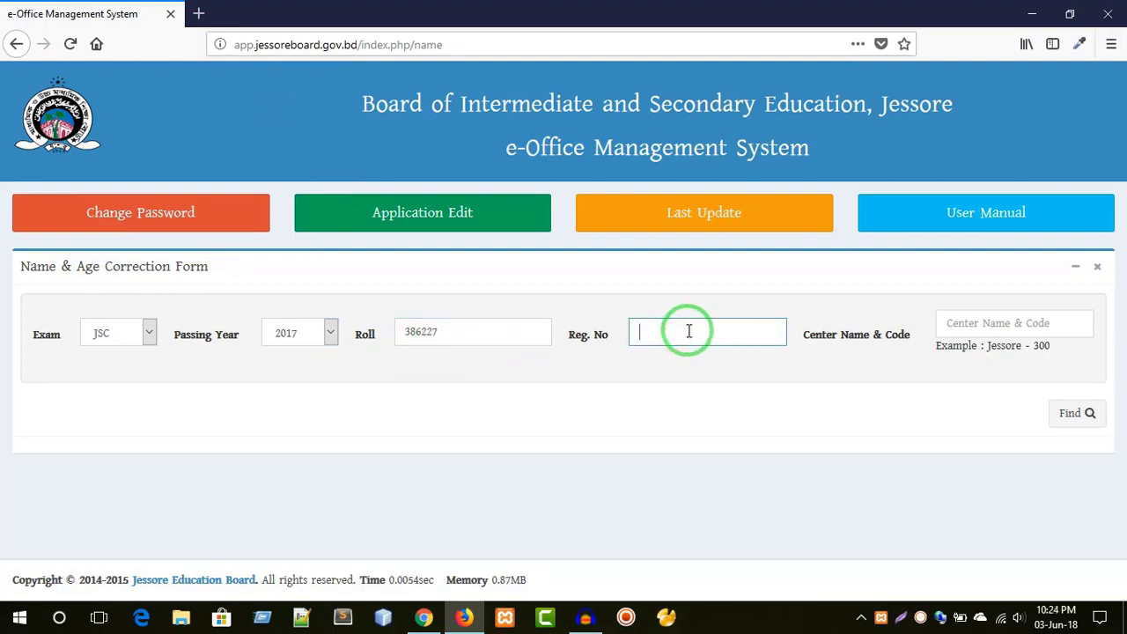
{"action": "type", "text": "17"}
{"action": "key", "text": "Down"}
{"action": "key", "text": "Return"}
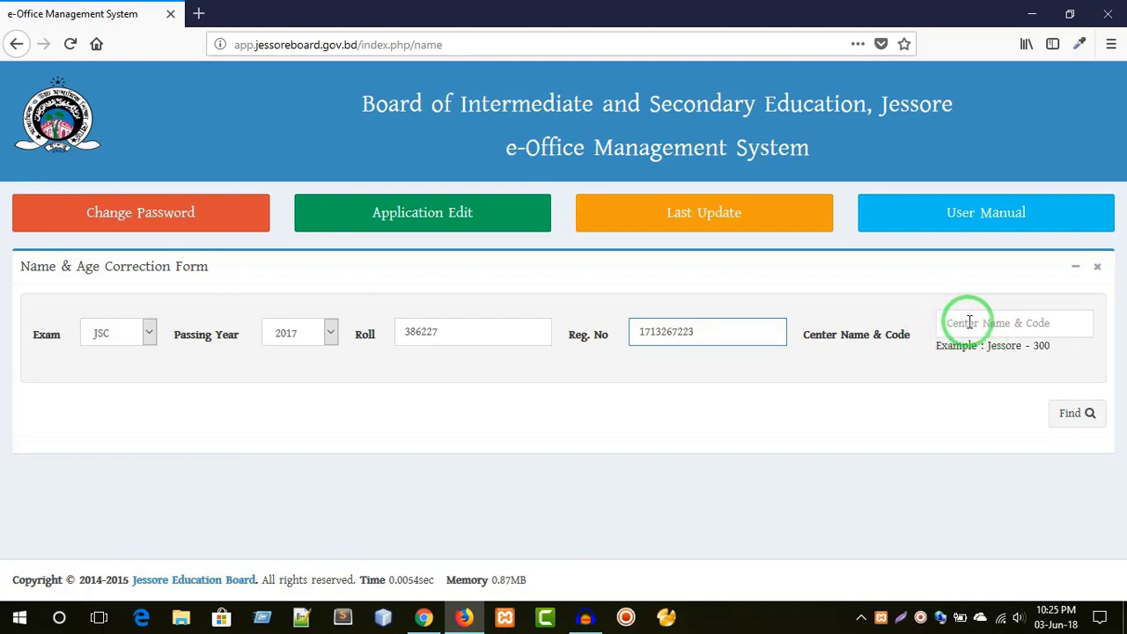
- Enter 'jessore 300' as the centre name and code
{"action": "left_click", "coordinate": [968, 322]}
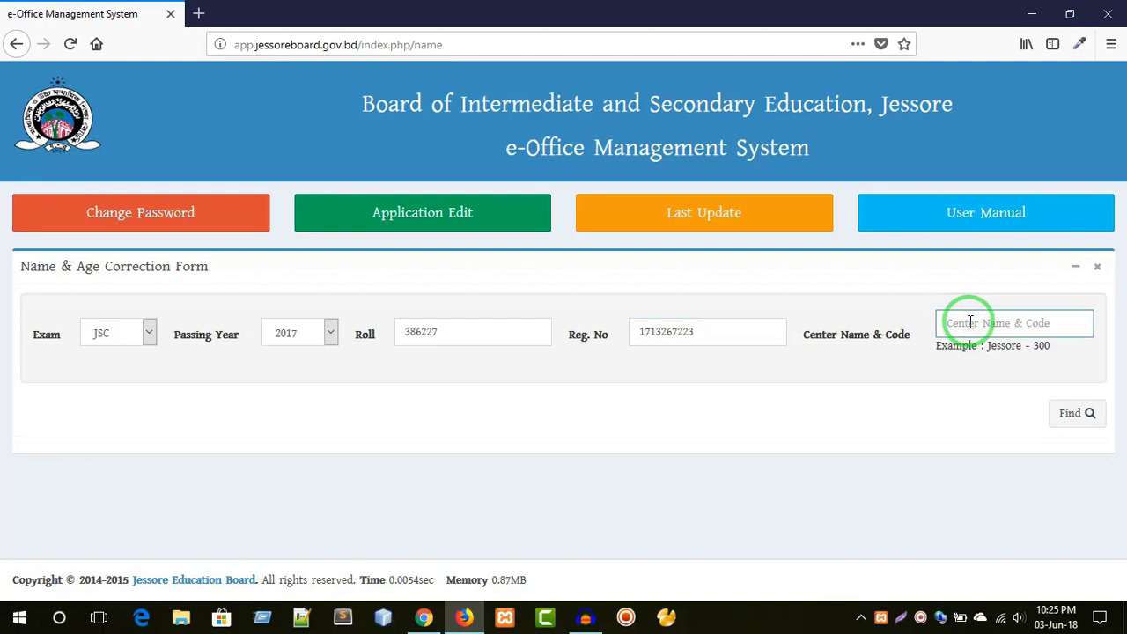
{"action": "type", "text": "jess"}
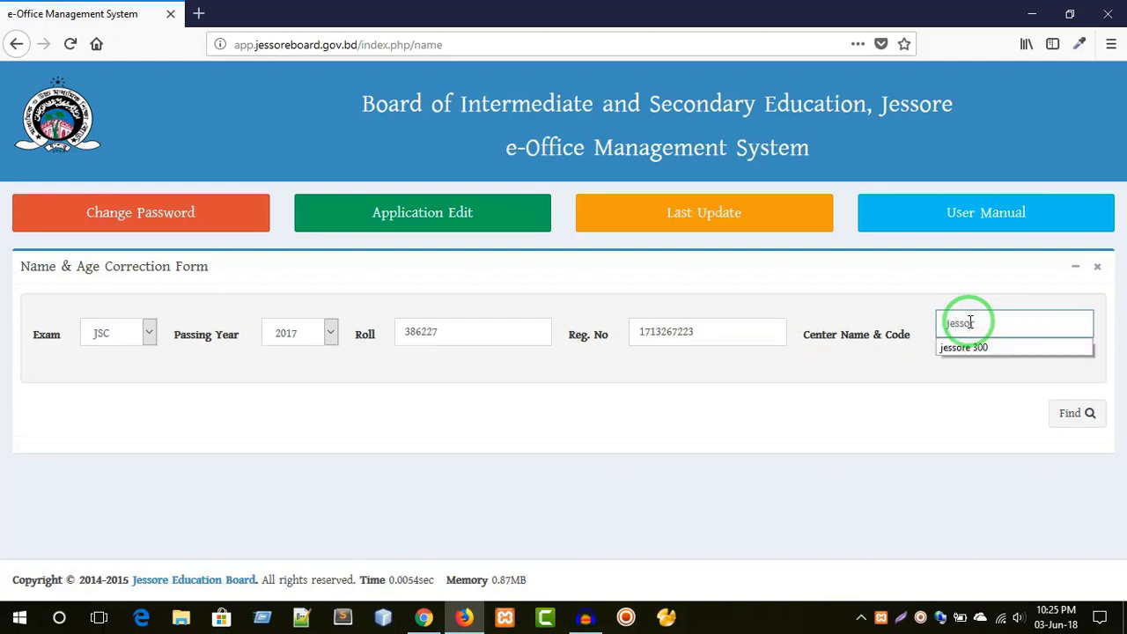
{"action": "type", "text": "ore 300"}
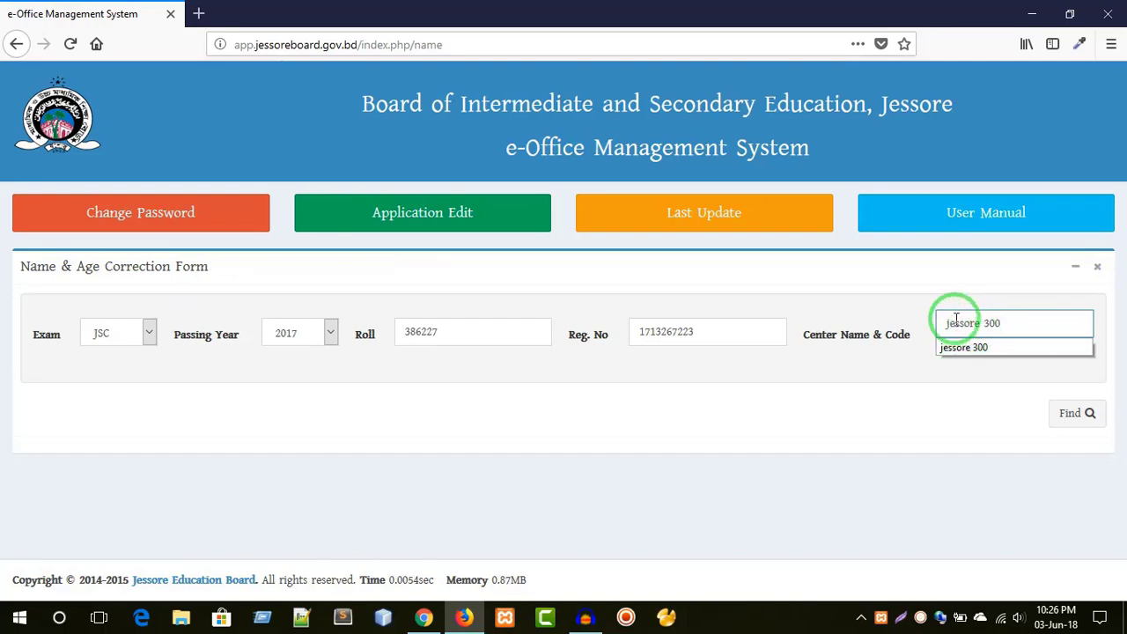
{"action": "left_click", "coordinate": [888, 416]}
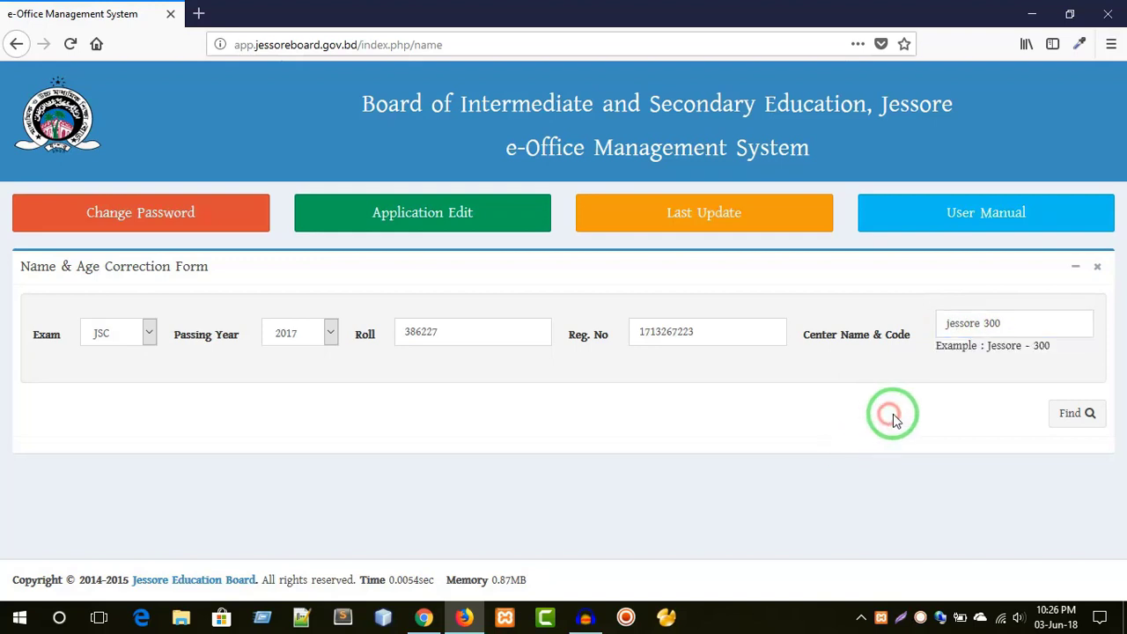
- Find the student's record and enter the applicant's mobile number
{"action": "left_click", "coordinate": [1070, 421]}
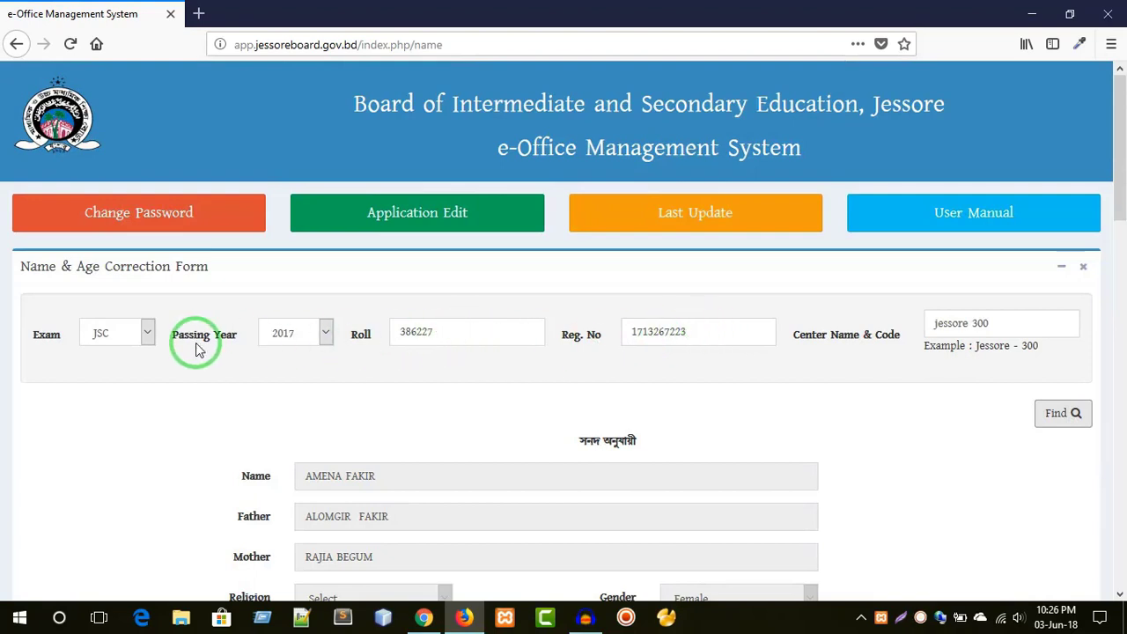
{"action": "scroll", "coordinate": [409, 335], "scroll_direction": "down", "scroll_amount": 2}
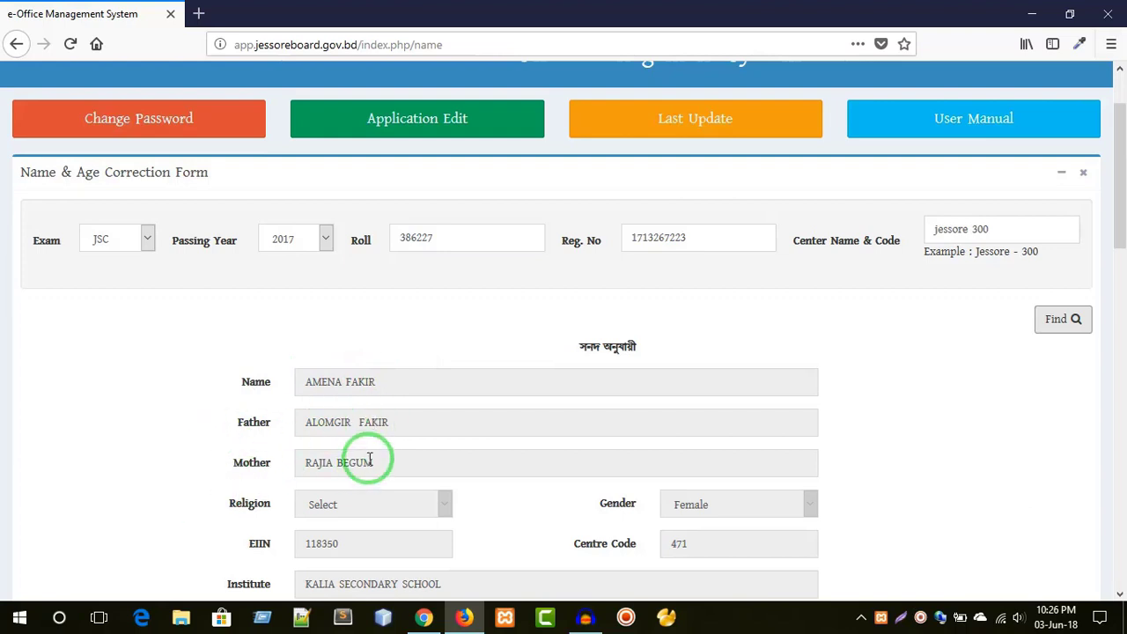
{"action": "scroll", "coordinate": [370, 458], "scroll_direction": "down", "scroll_amount": 3}
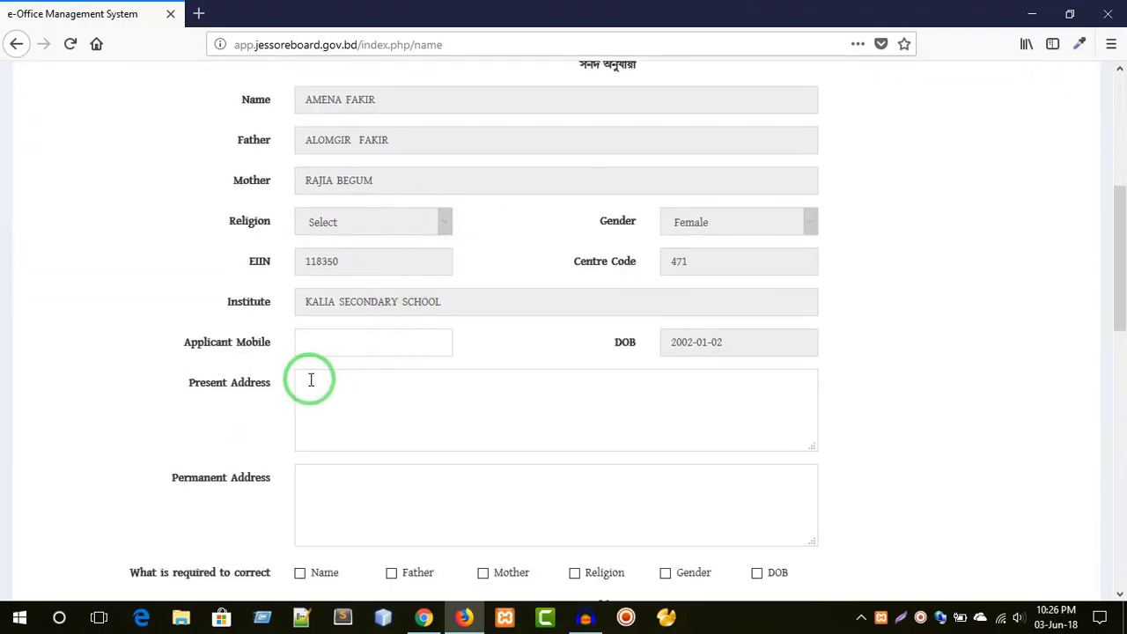
{"action": "left_click", "coordinate": [398, 341]}
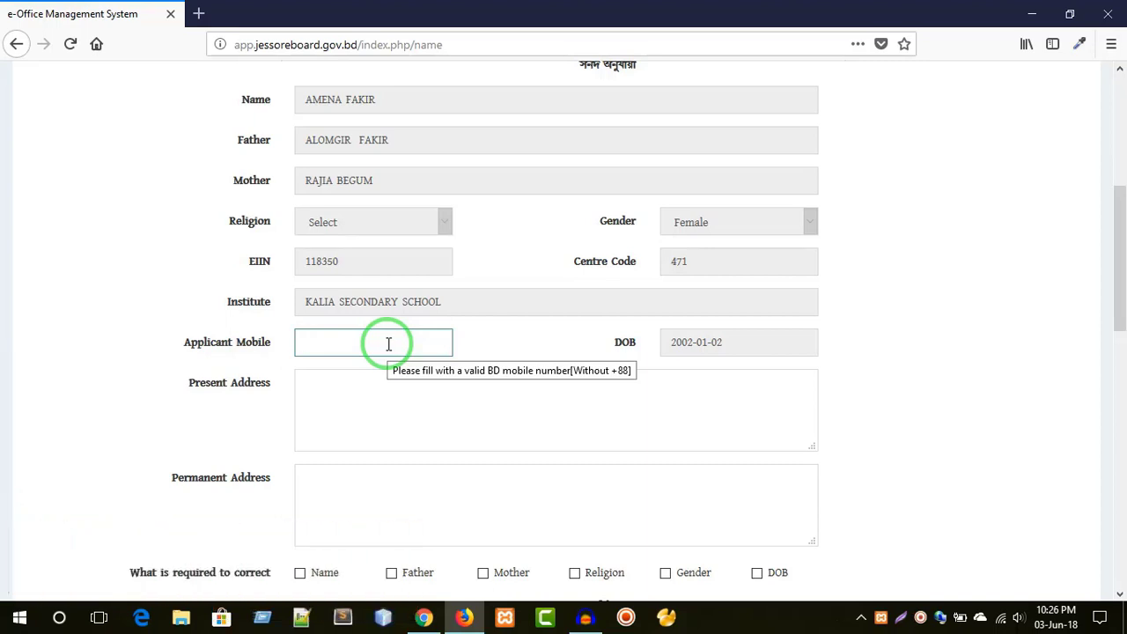
{"action": "type", "text": "01"}
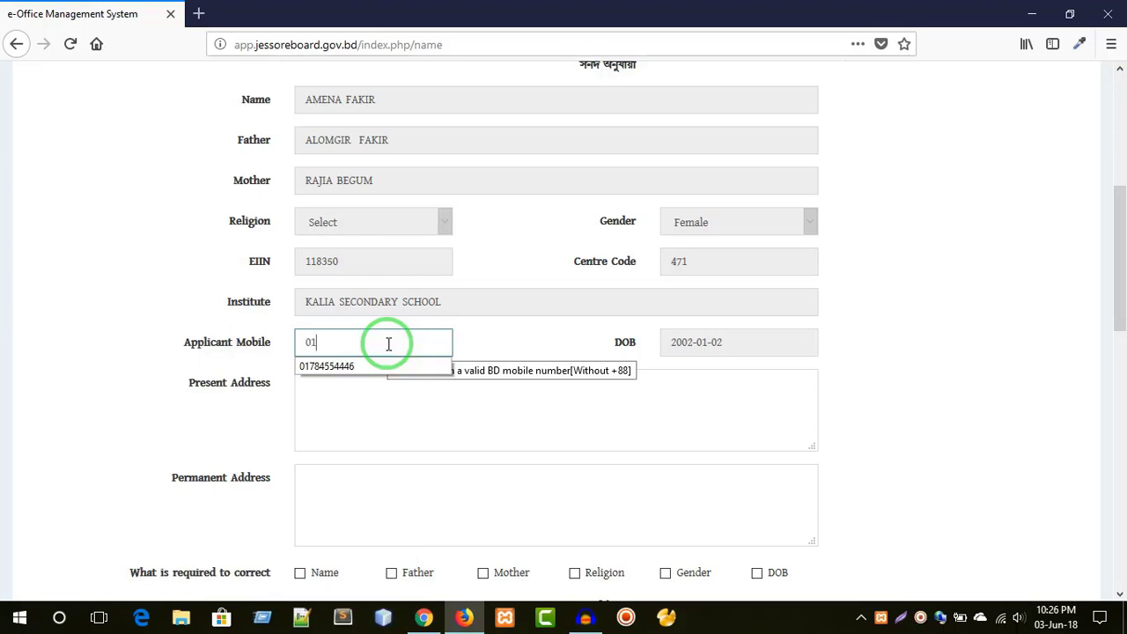
{"action": "type", "text": "784"}
{"action": "key", "text": "Down"}
{"action": "key", "text": "Return"}
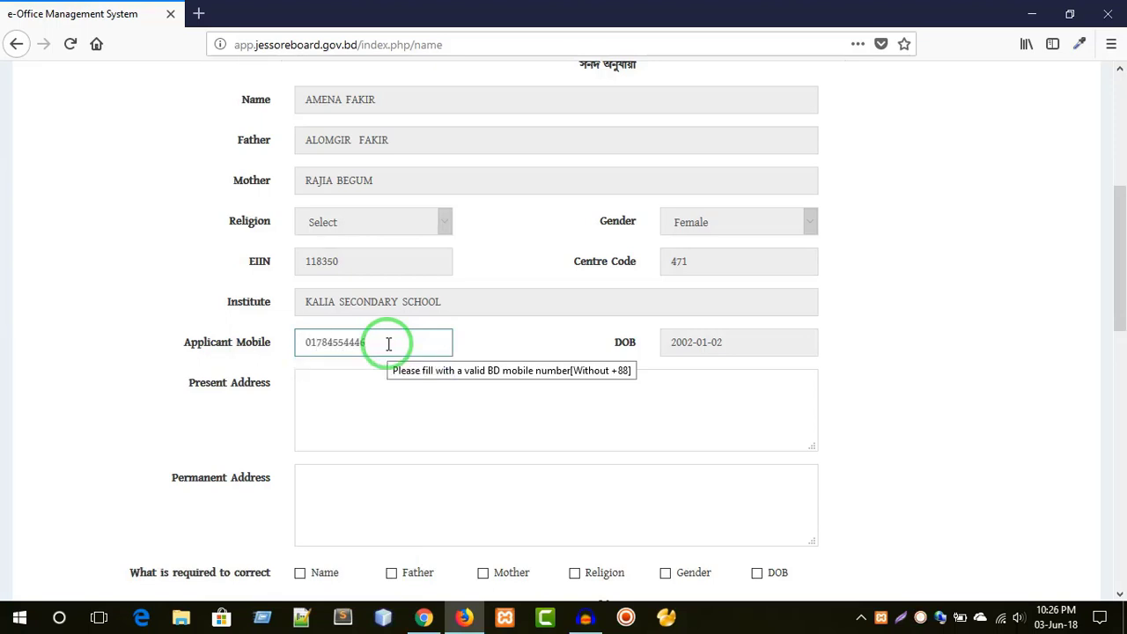
- Enter 'jessore board' as both the present and permanent address
{"action": "left_click", "coordinate": [410, 396]}
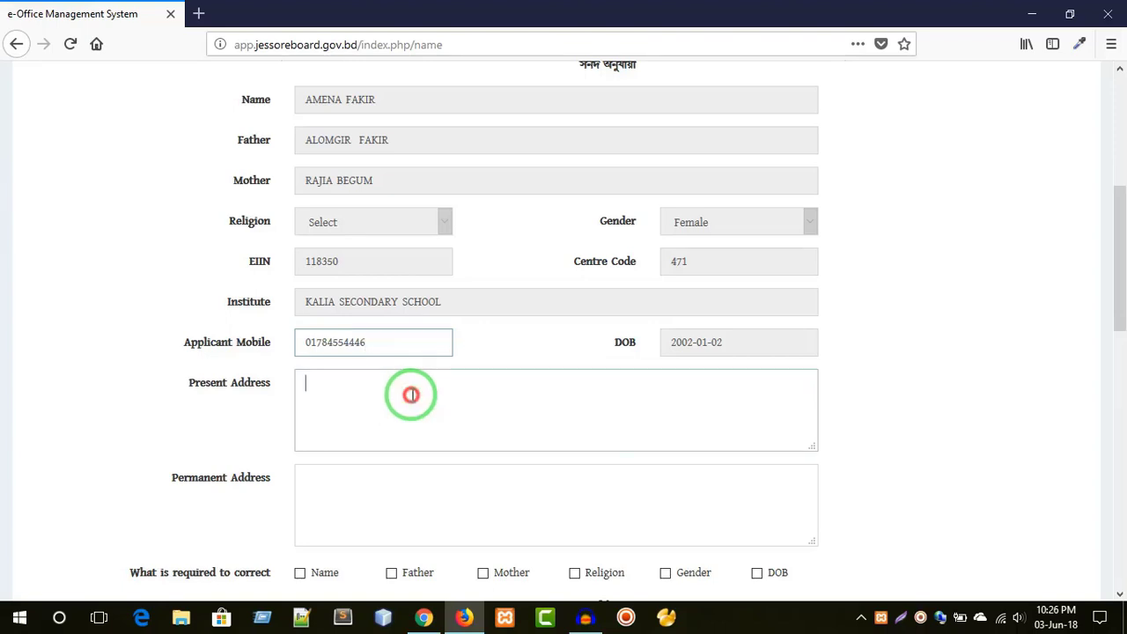
{"action": "type", "text": "jes"}
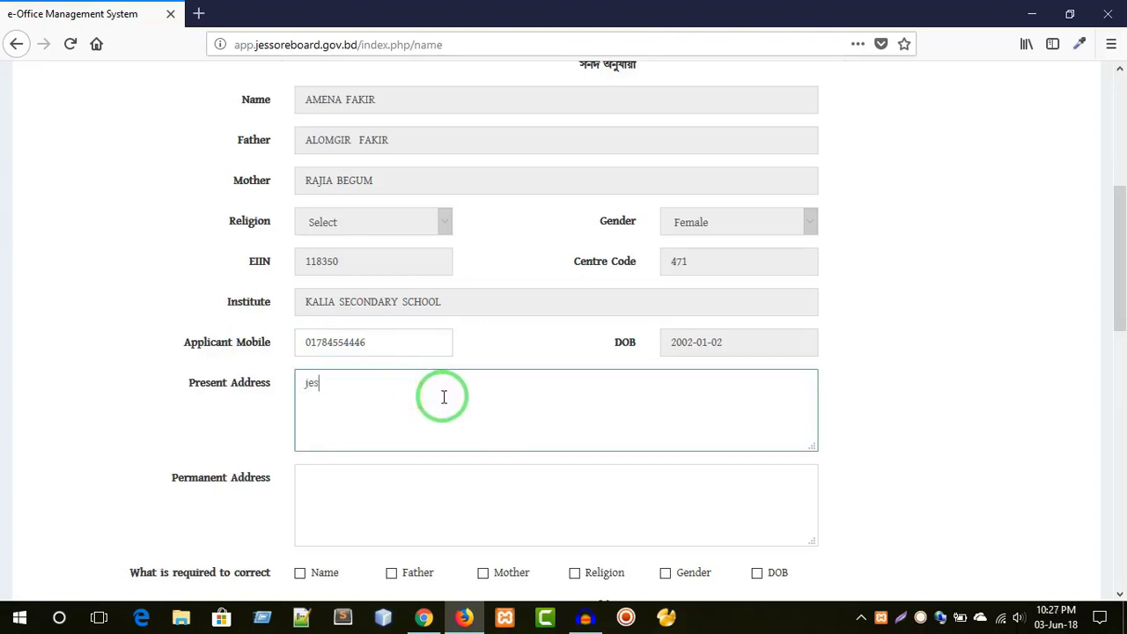
{"action": "type", "text": "sore board"}
{"action": "key", "text": "ctrl+a"}
{"action": "key", "text": "ctrl+c"}
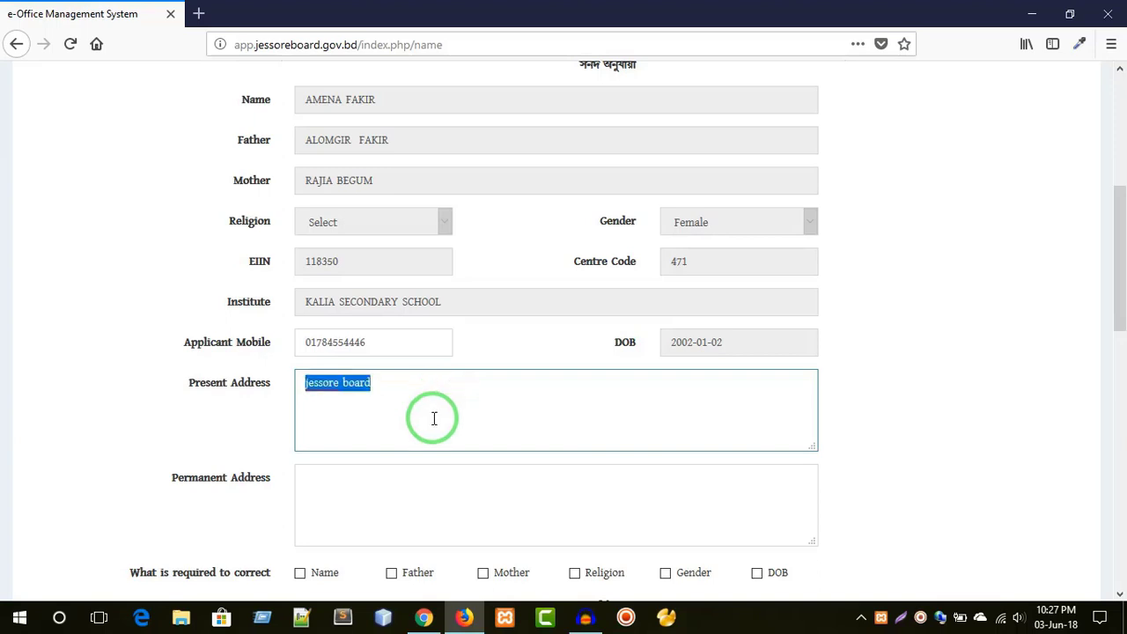
{"action": "left_click", "coordinate": [330, 484]}
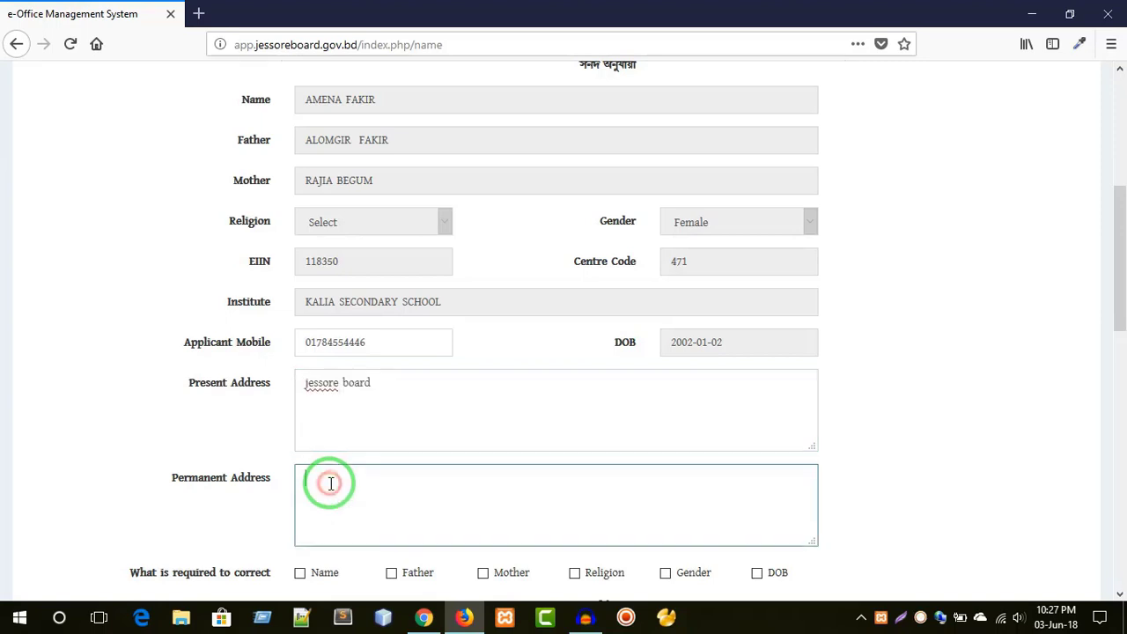
{"action": "key", "text": "ctrl+v"}
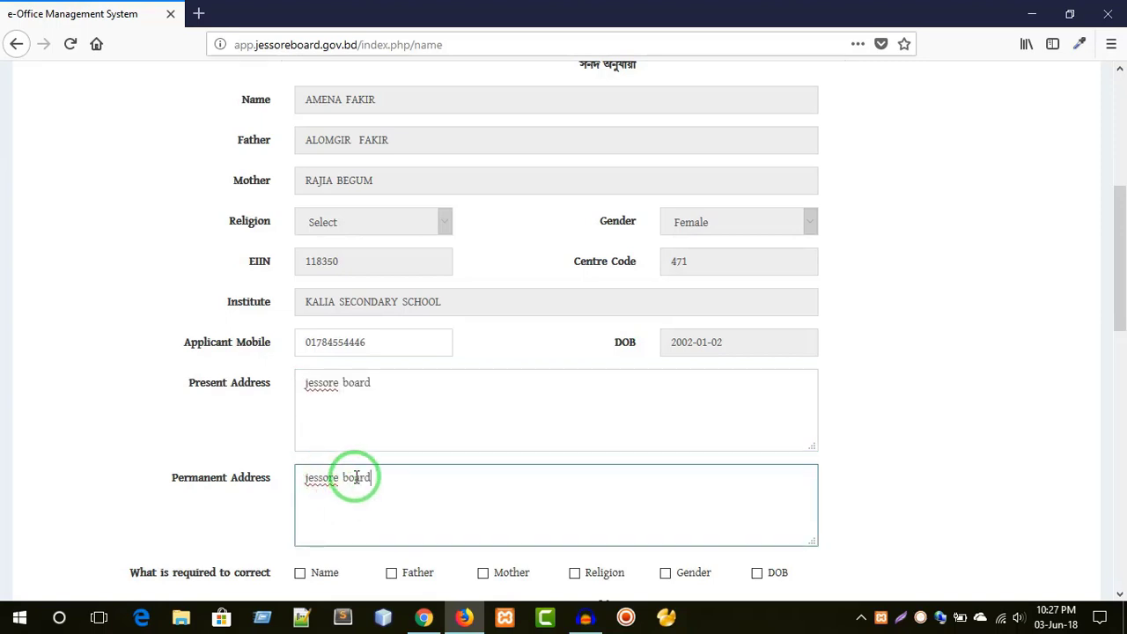
{"action": "scroll", "coordinate": [352, 473], "scroll_direction": "down", "scroll_amount": 3}
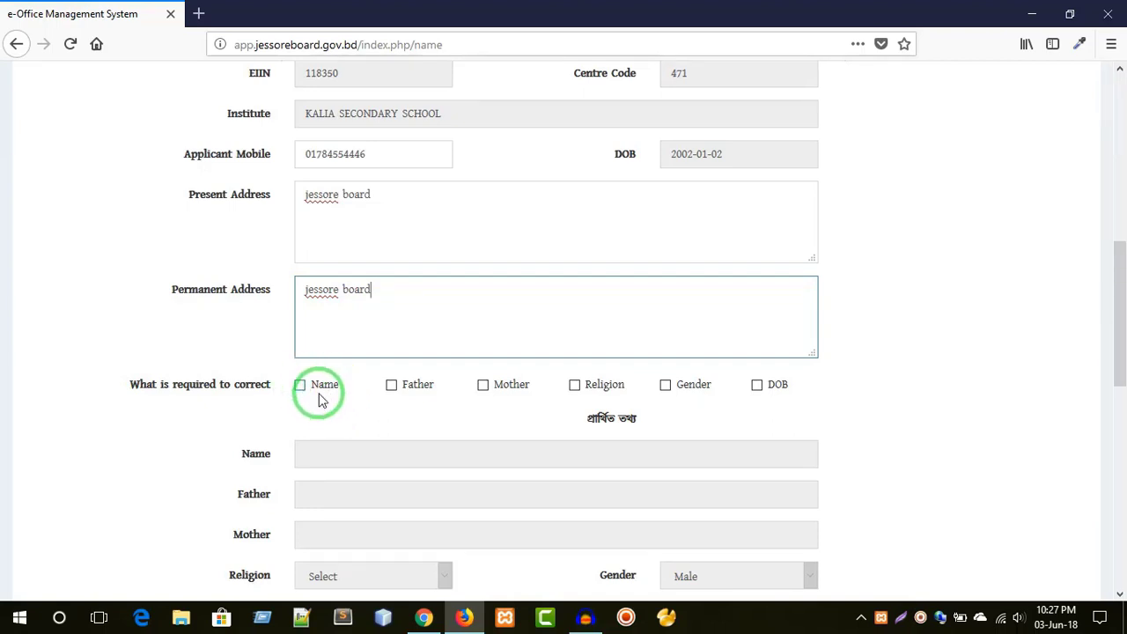
- Mark Name for correction and enter MOTALEB as the requested name
{"action": "left_click", "coordinate": [319, 389]}
{"action": "left_click", "coordinate": [323, 455]}
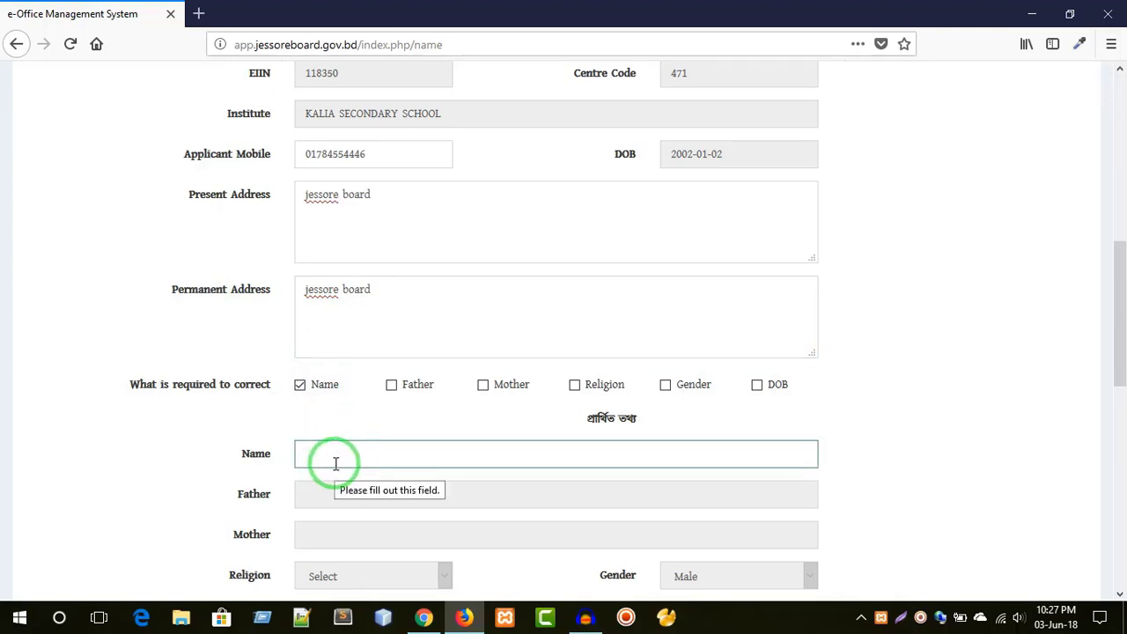
{"action": "scroll", "coordinate": [326, 387], "scroll_direction": "up", "scroll_amount": 3}
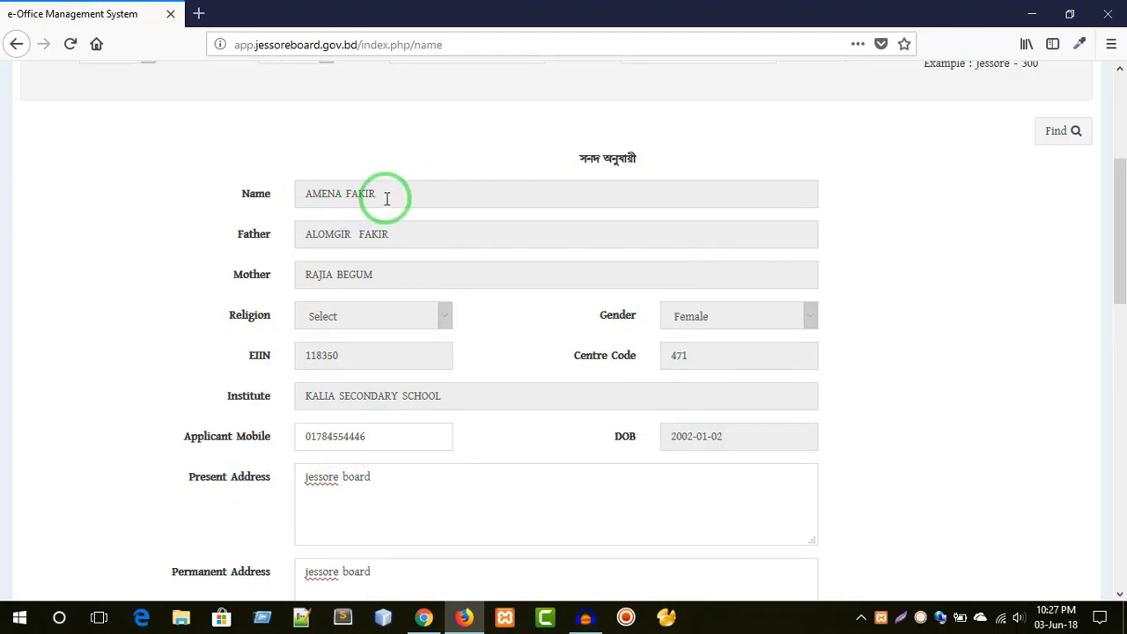
{"action": "scroll", "coordinate": [356, 452], "scroll_direction": "down", "scroll_amount": 2}
{"action": "scroll", "coordinate": [343, 491], "scroll_direction": "down", "scroll_amount": 1}
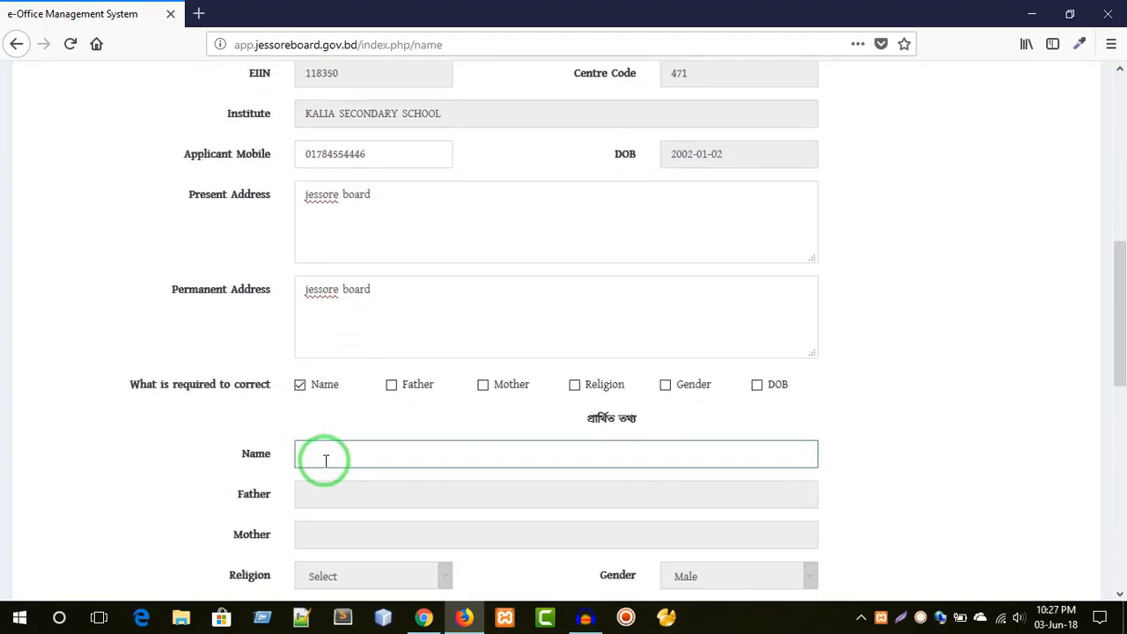
{"action": "type", "text": "MOT"}
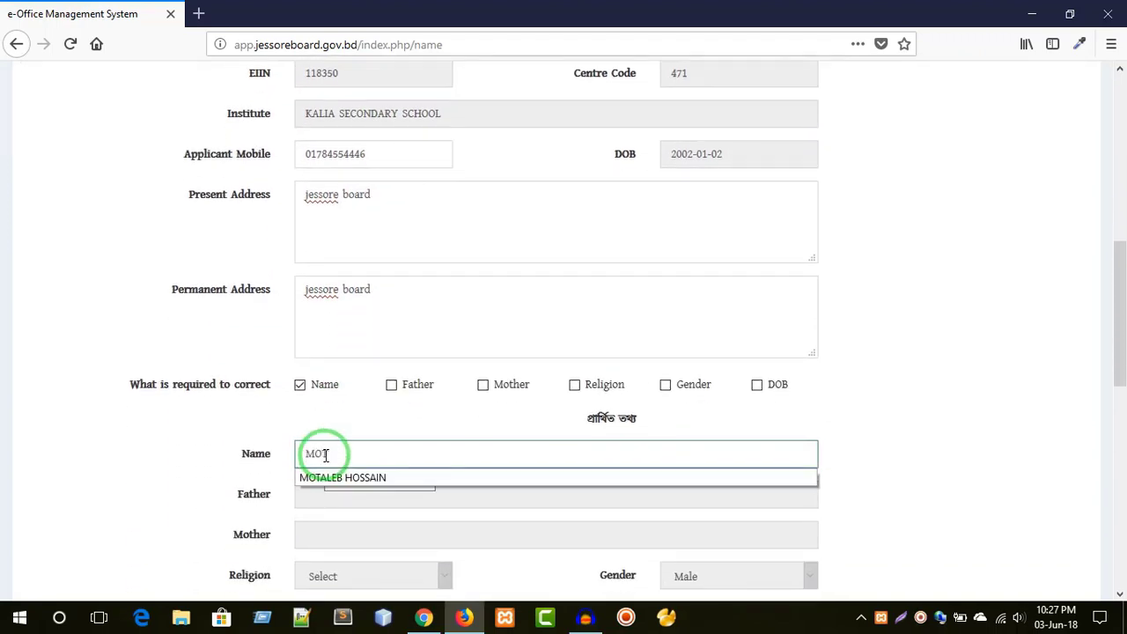
{"action": "type", "text": "ALEB"}
{"action": "left_click", "coordinate": [386, 449]}
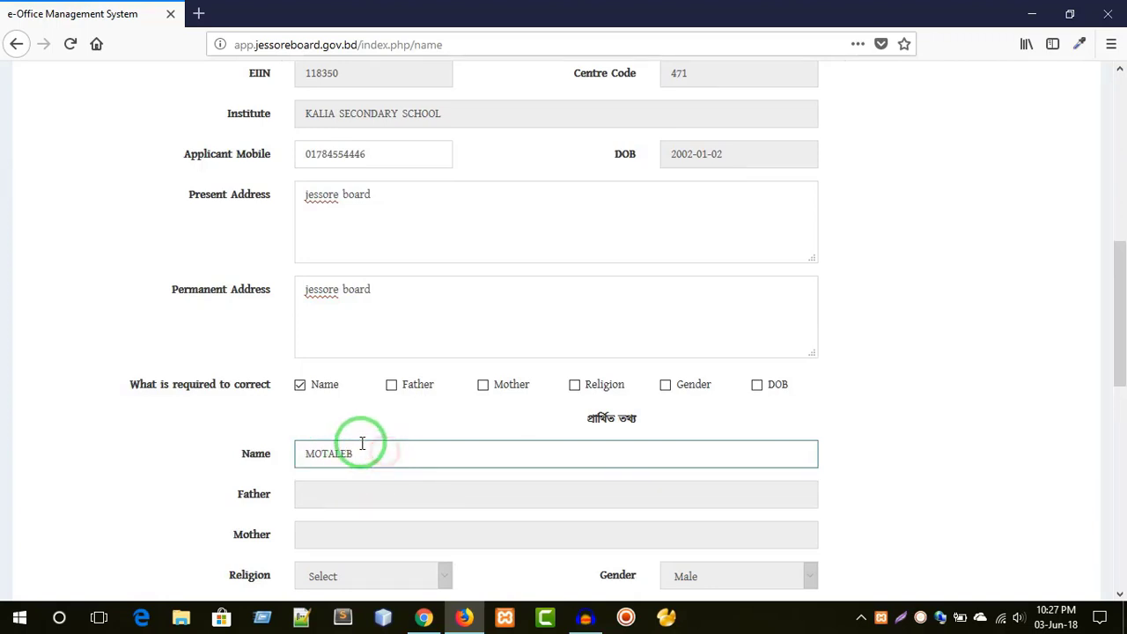
{"action": "left_click", "coordinate": [352, 455]}
{"action": "left_click_drag", "start_coordinate": [353, 455], "coordinate": [296, 453]}
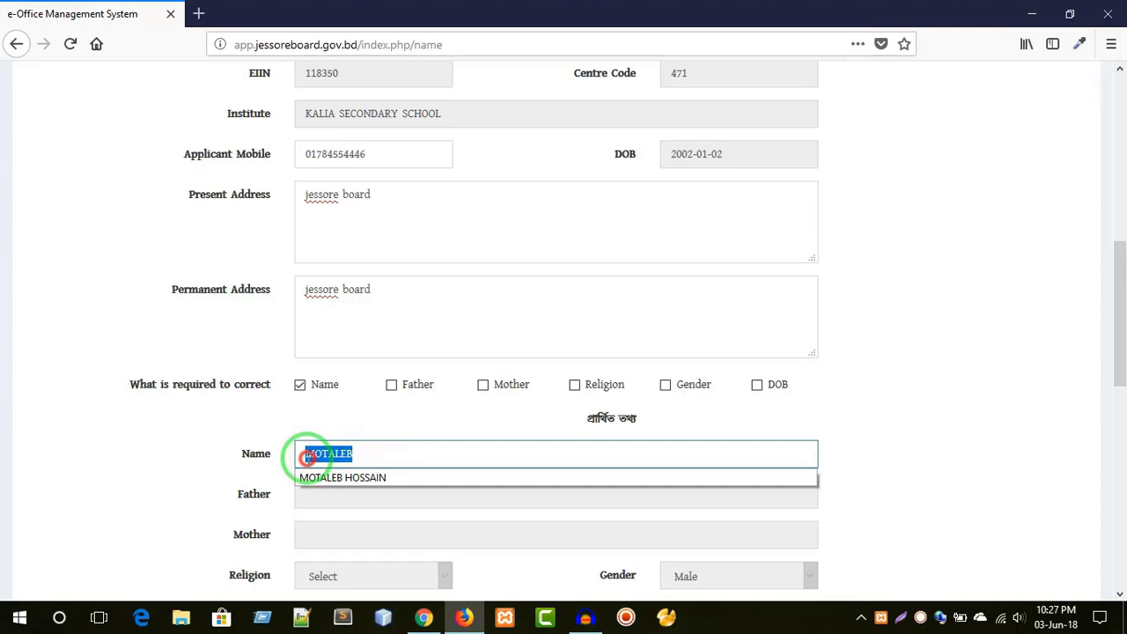
{"action": "left_click", "coordinate": [370, 453]}
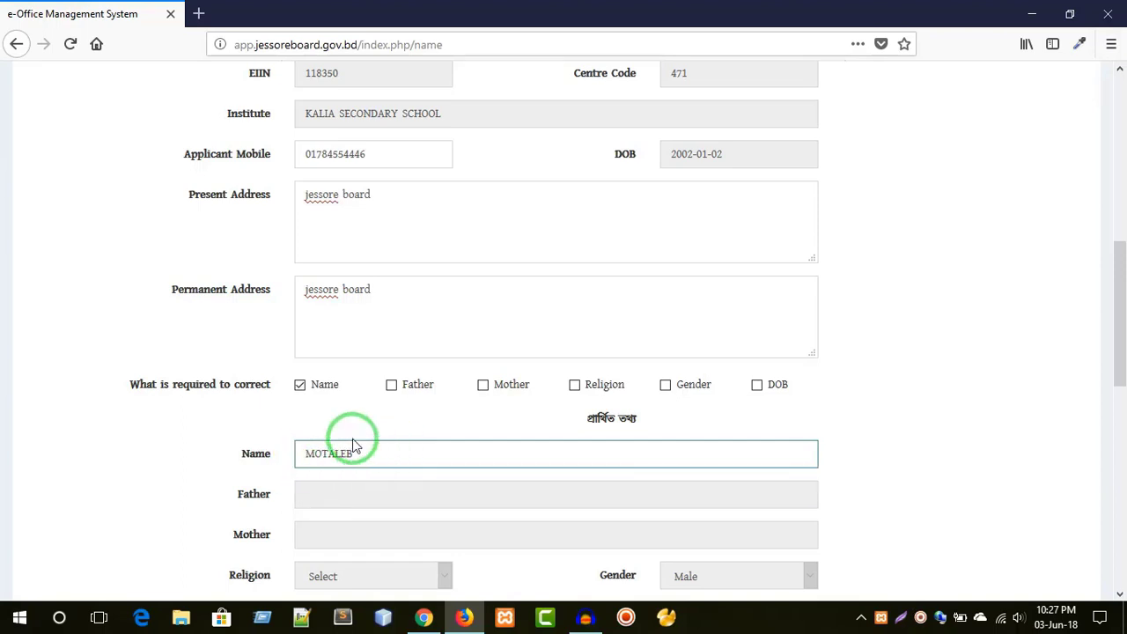
- Tick and then untick the father's name, leaving only Name marked for correction
{"action": "left_click", "coordinate": [392, 388]}
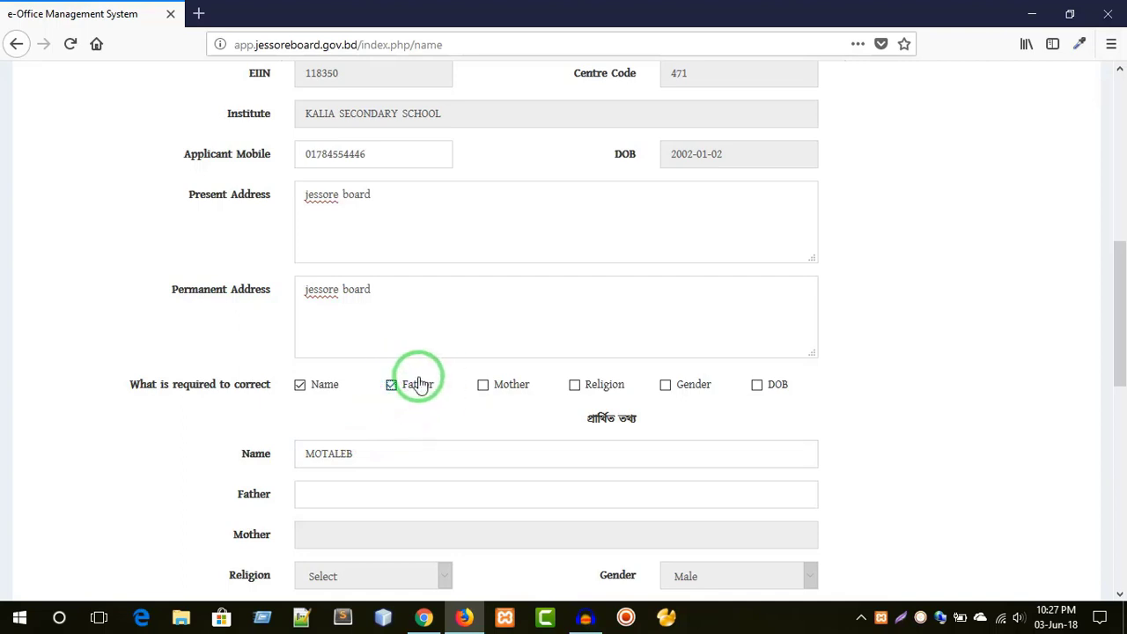
{"action": "left_click", "coordinate": [337, 493]}
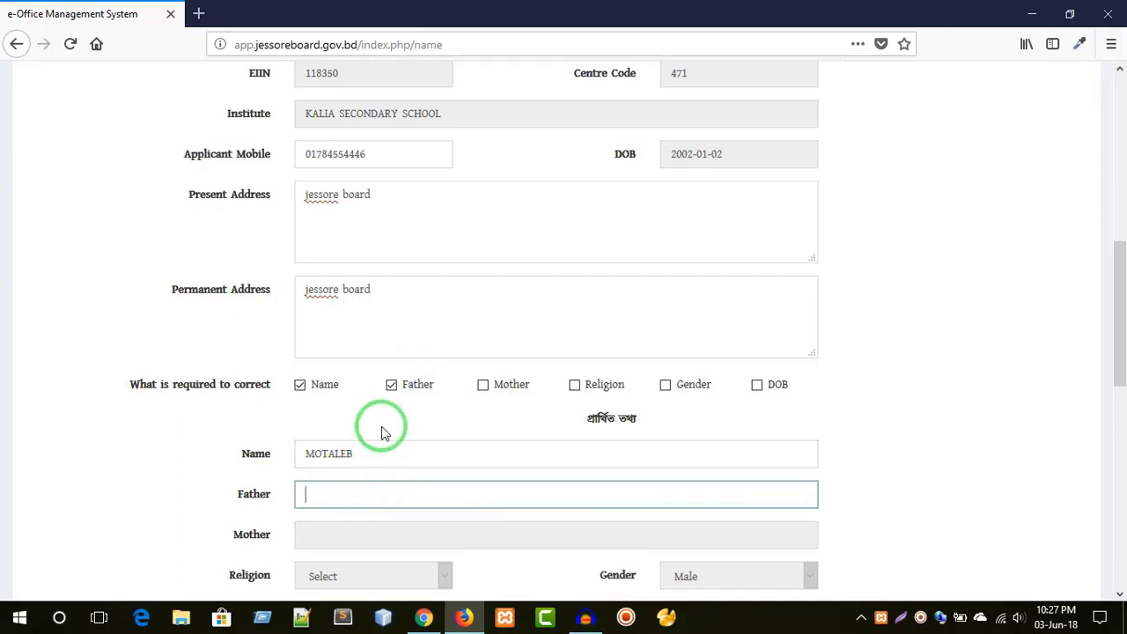
{"action": "left_click", "coordinate": [392, 385]}
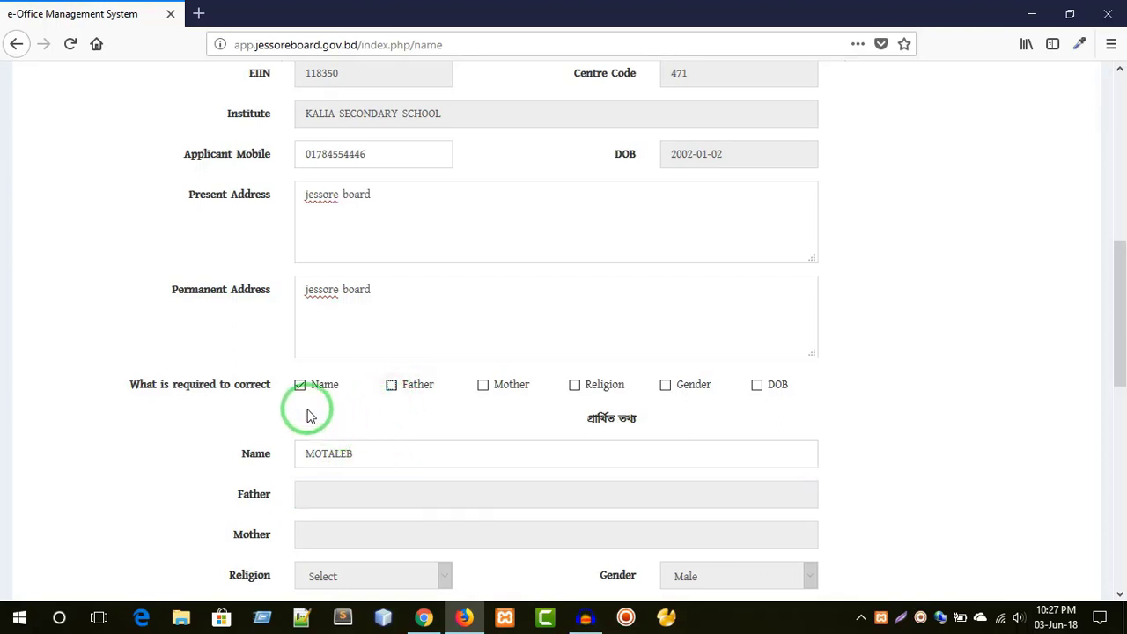
{"action": "left_click_drag", "start_coordinate": [374, 455], "coordinate": [280, 455]}
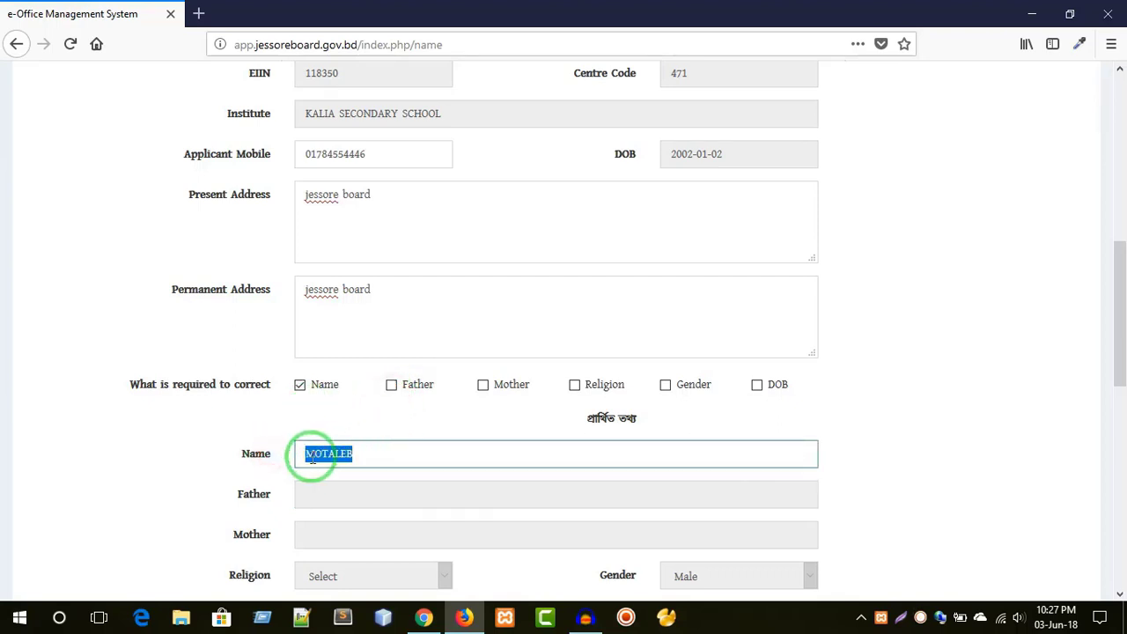
{"action": "left_click", "coordinate": [354, 423]}
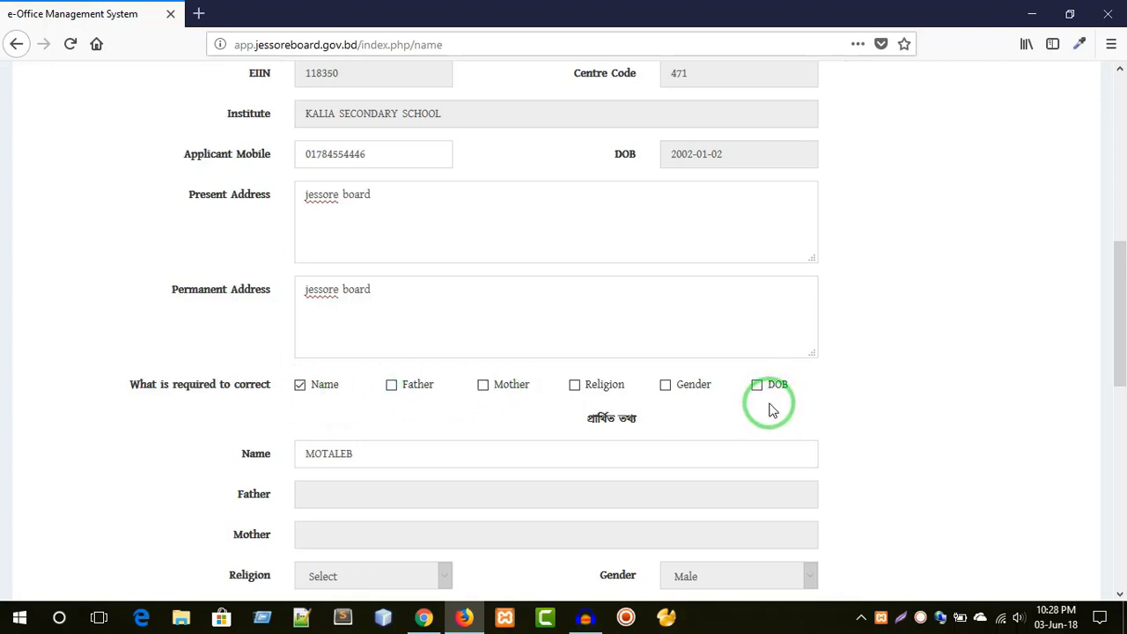
{"action": "left_click", "coordinate": [758, 388]}
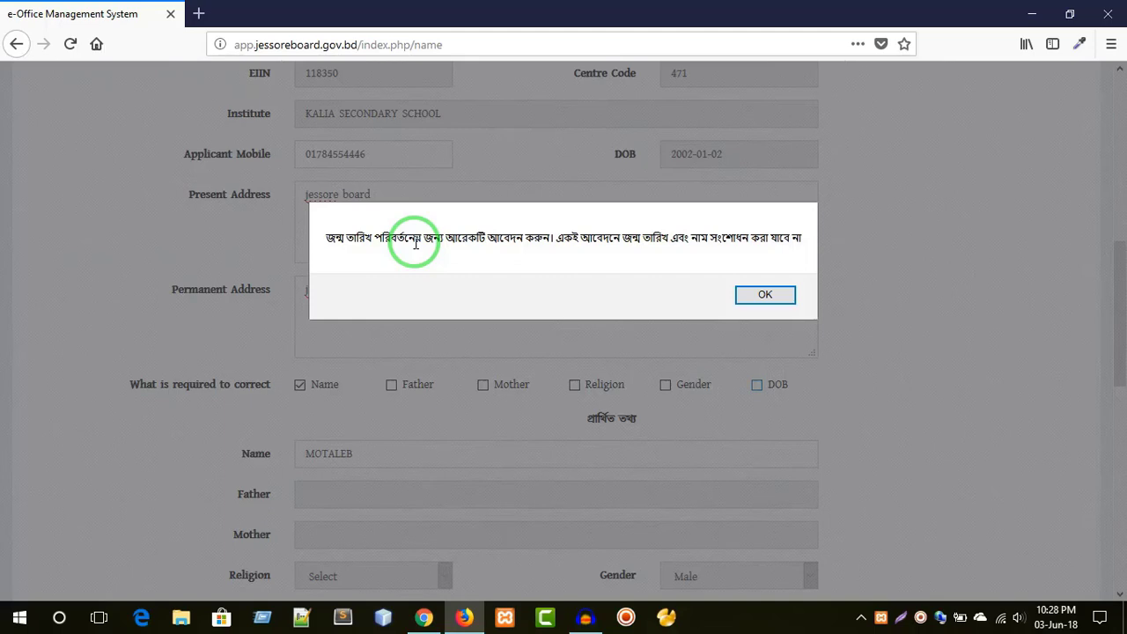
{"action": "left_click", "coordinate": [760, 297]}
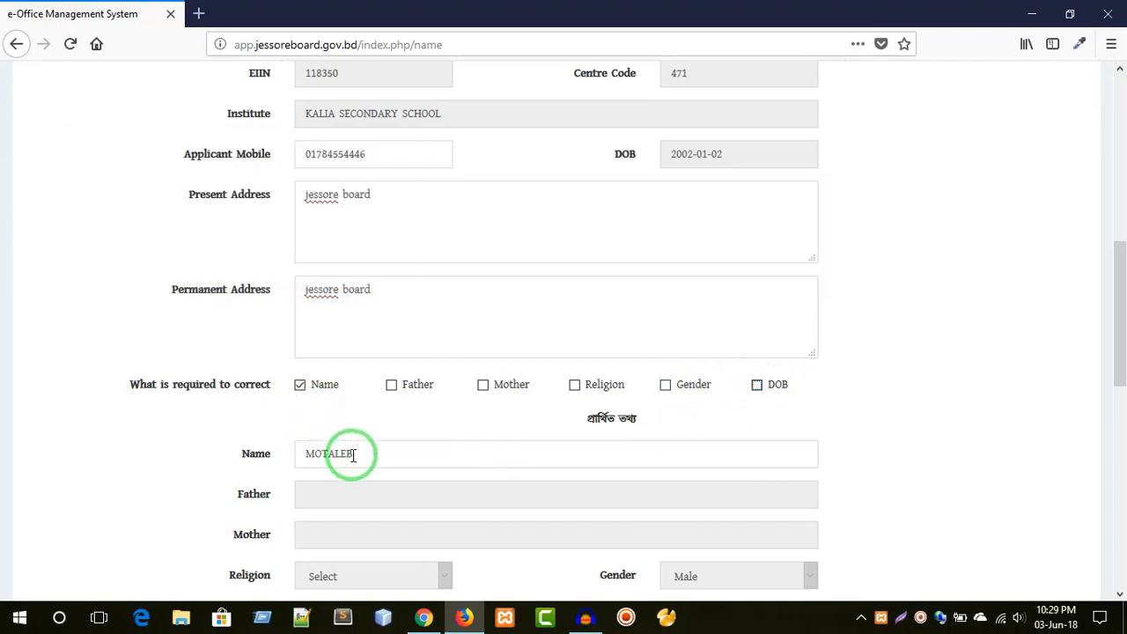
{"action": "left_click_drag", "start_coordinate": [390, 453], "coordinate": [299, 453]}
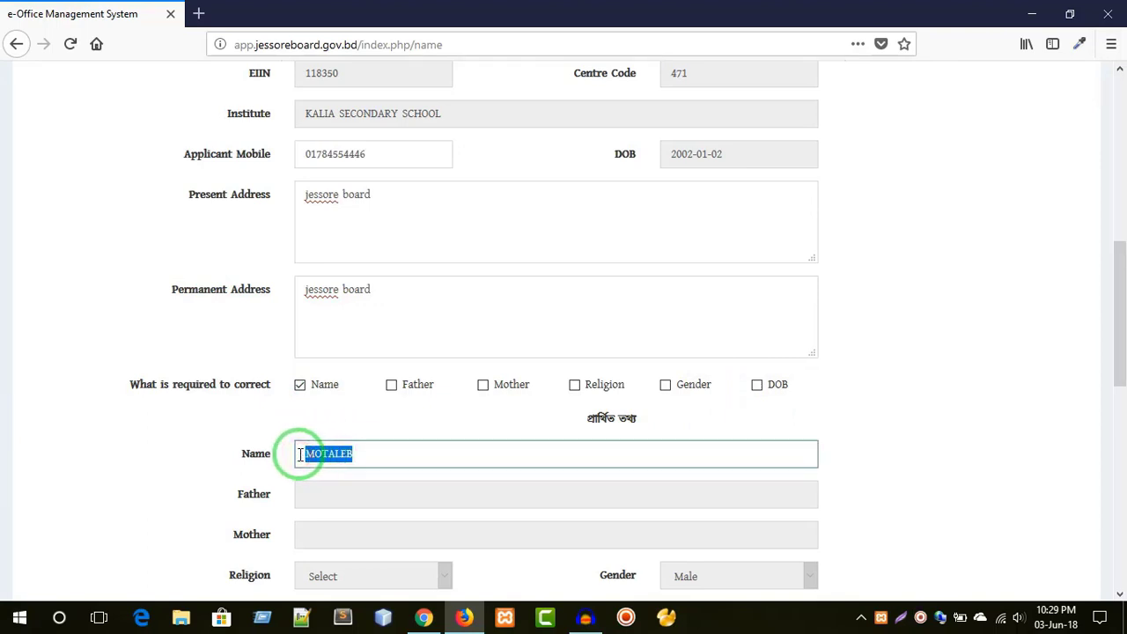
{"action": "left_click", "coordinate": [365, 446]}
{"action": "scroll", "coordinate": [384, 444], "scroll_direction": "down", "scroll_amount": 5}
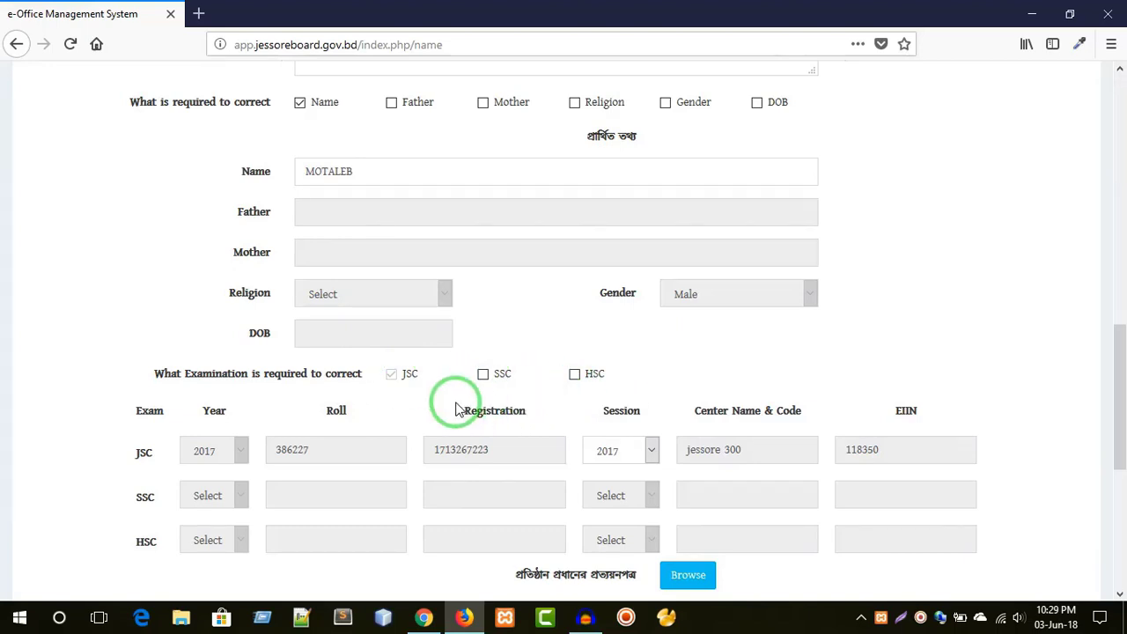
{"action": "scroll", "coordinate": [511, 397], "scroll_direction": "up", "scroll_amount": 7}
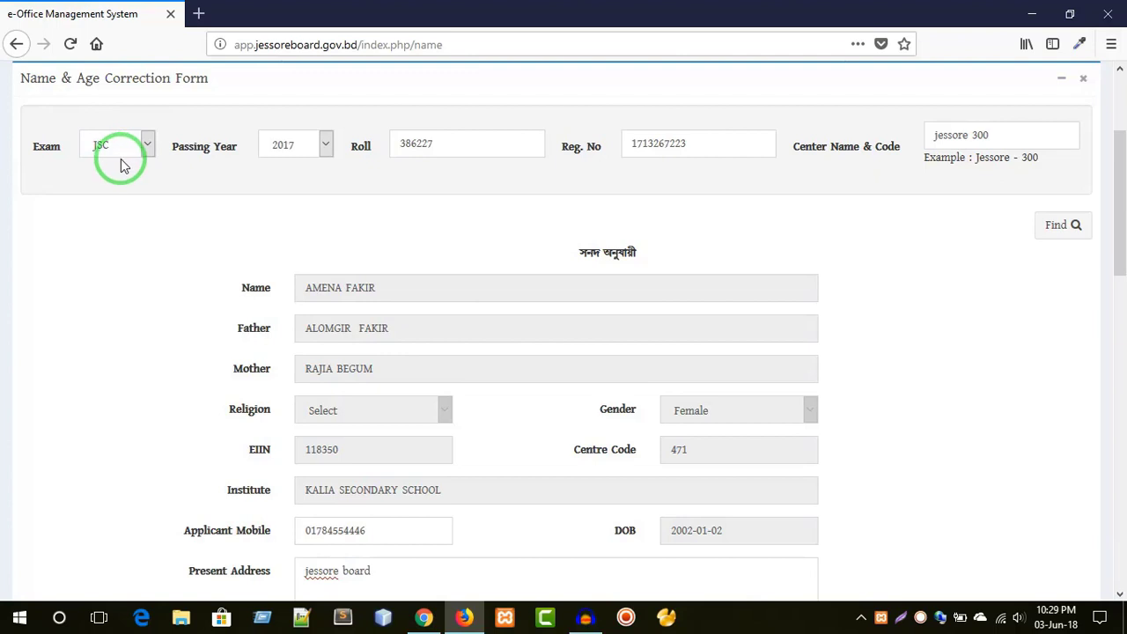
{"action": "scroll", "coordinate": [392, 332], "scroll_direction": "down", "scroll_amount": 6}
{"action": "scroll", "coordinate": [371, 364], "scroll_direction": "down", "scroll_amount": 1}
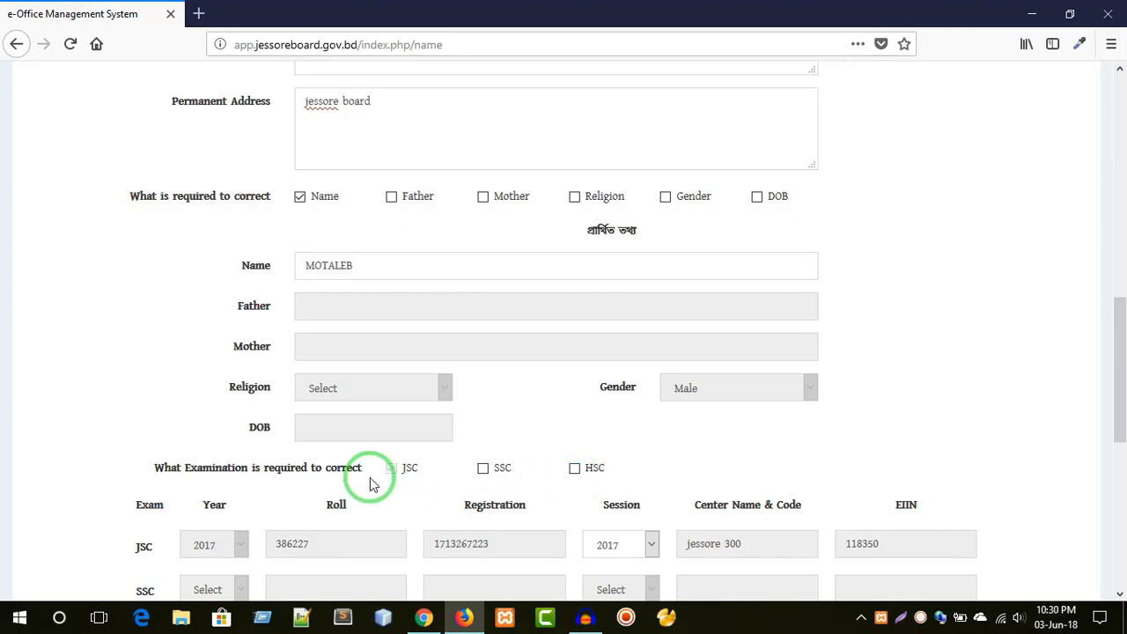
- Tick SSC as an exam to correct and check its Year, Roll, Registration, Session and Centre fields
{"action": "left_click", "coordinate": [483, 468]}
{"action": "scroll", "coordinate": [487, 458], "scroll_direction": "down", "scroll_amount": 2}
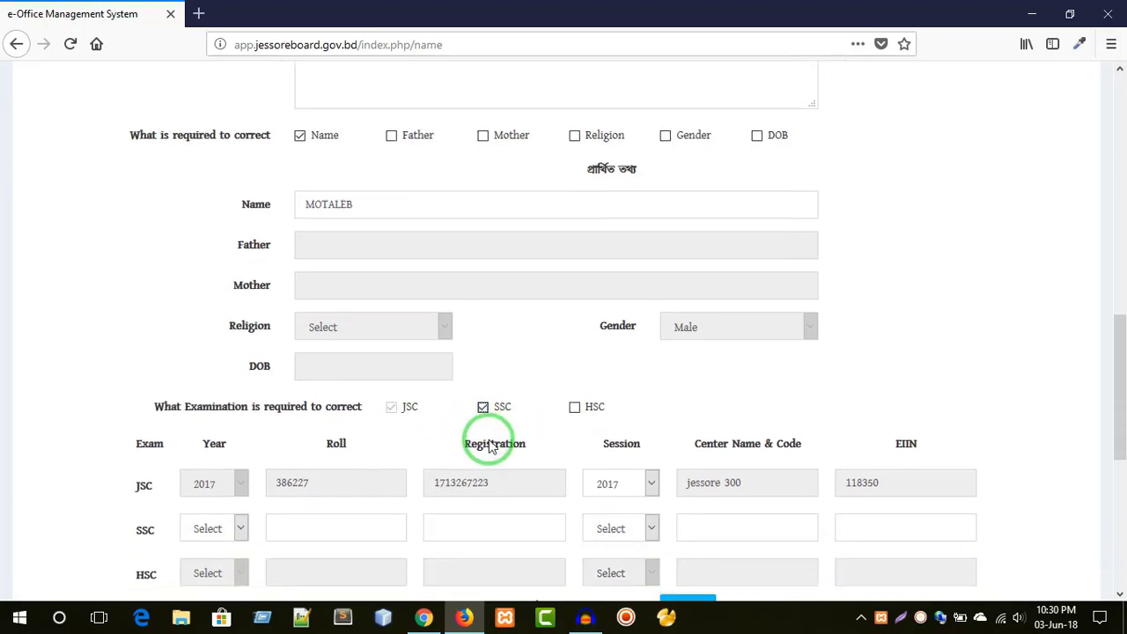
{"action": "left_click", "coordinate": [206, 496]}
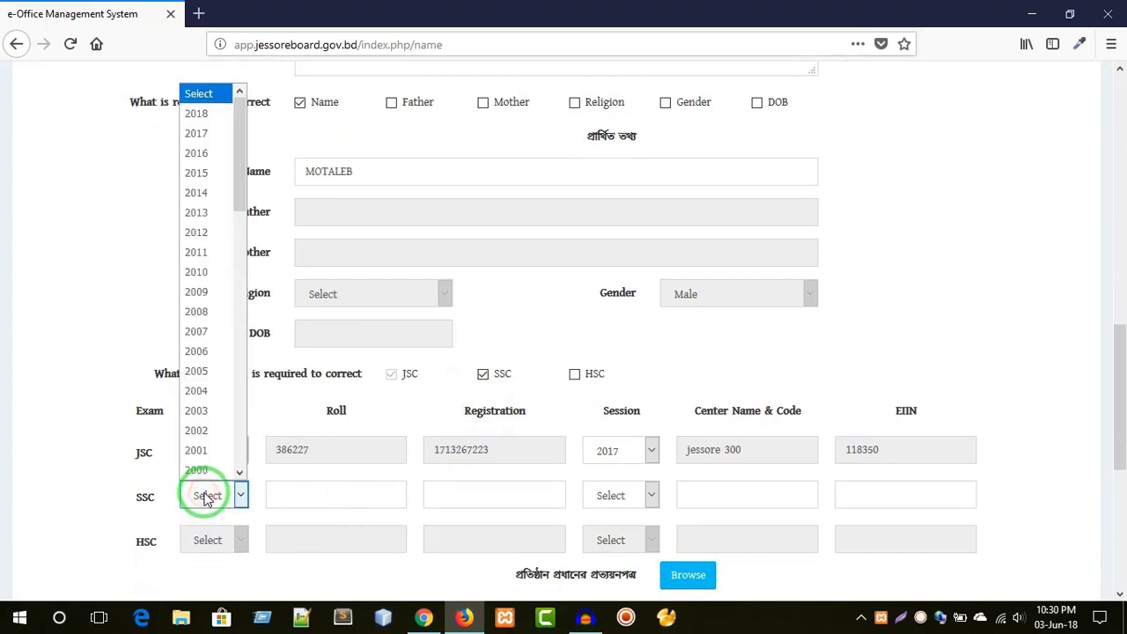
{"action": "left_click", "coordinate": [333, 496]}
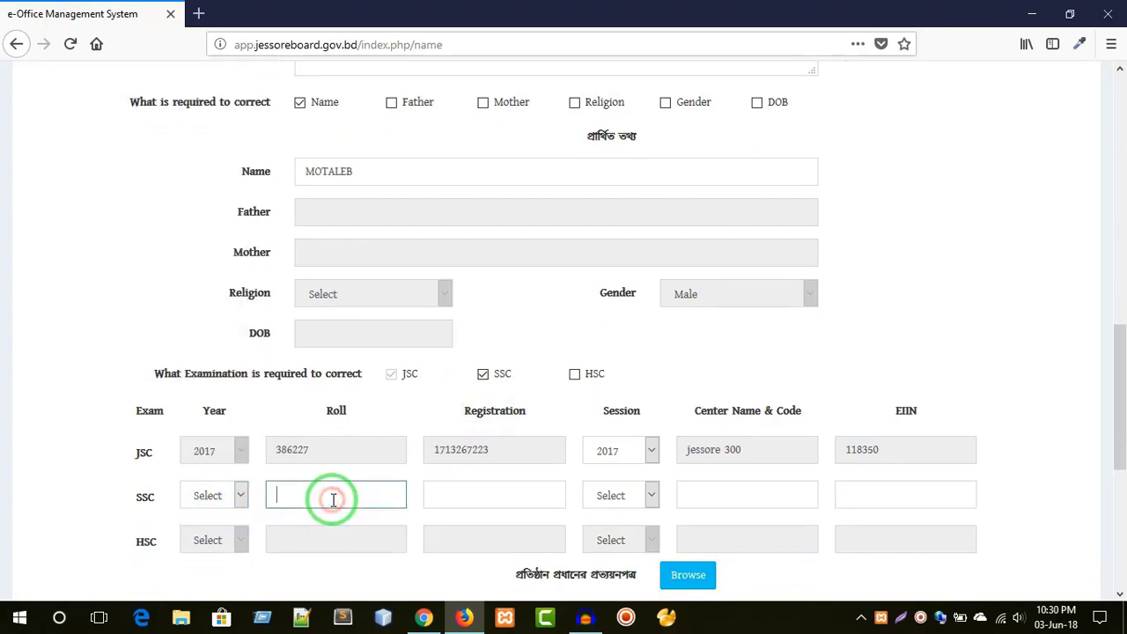
{"action": "left_click", "coordinate": [475, 498]}
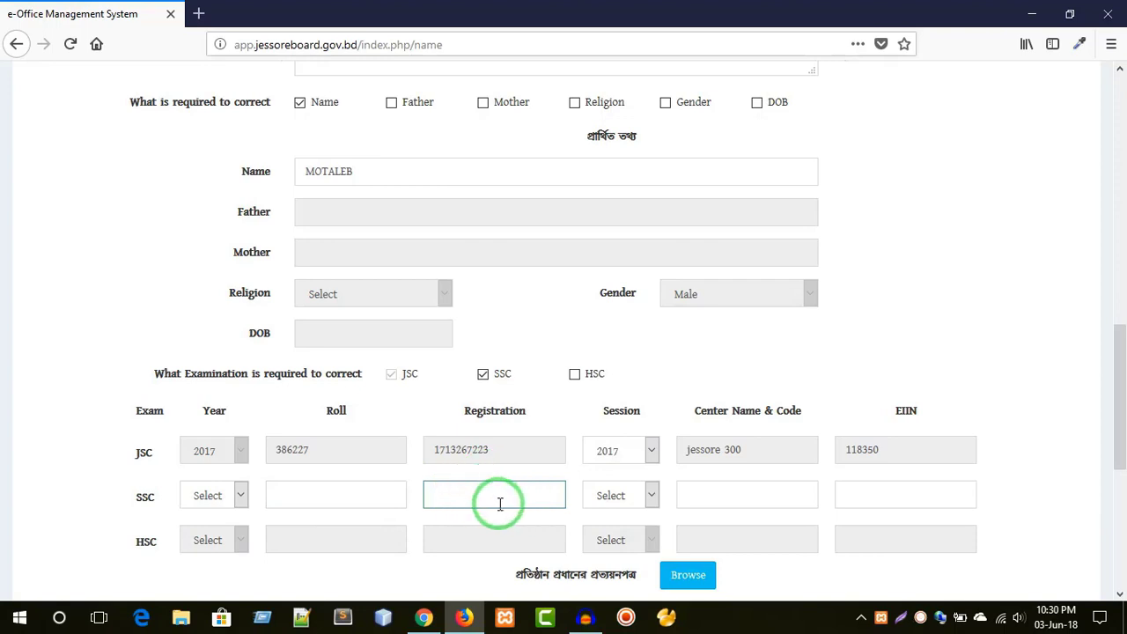
{"action": "left_click", "coordinate": [620, 496]}
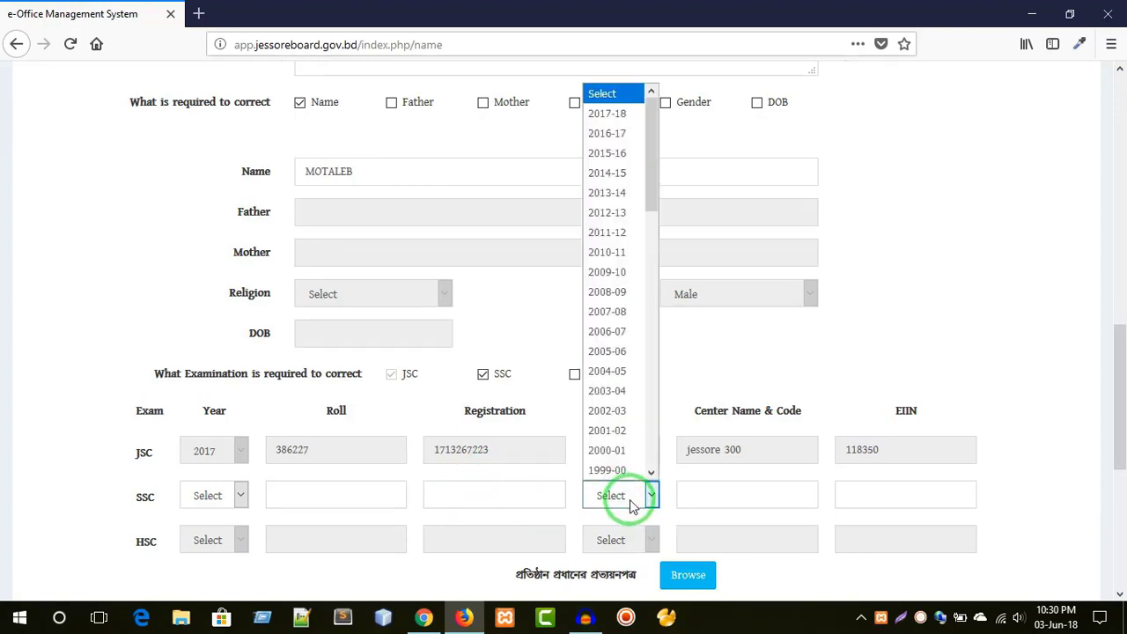
{"action": "left_click", "coordinate": [749, 504]}
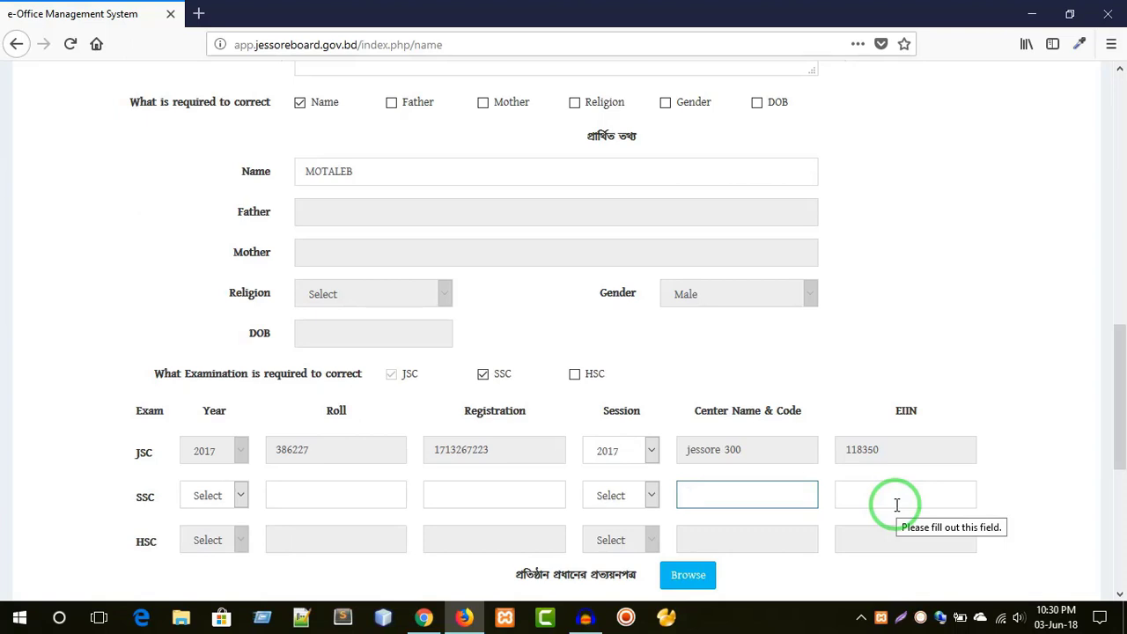
- Open jessoreboard.gov.bd in a new tab and go to the institution websites list
{"action": "left_click", "coordinate": [198, 14]}
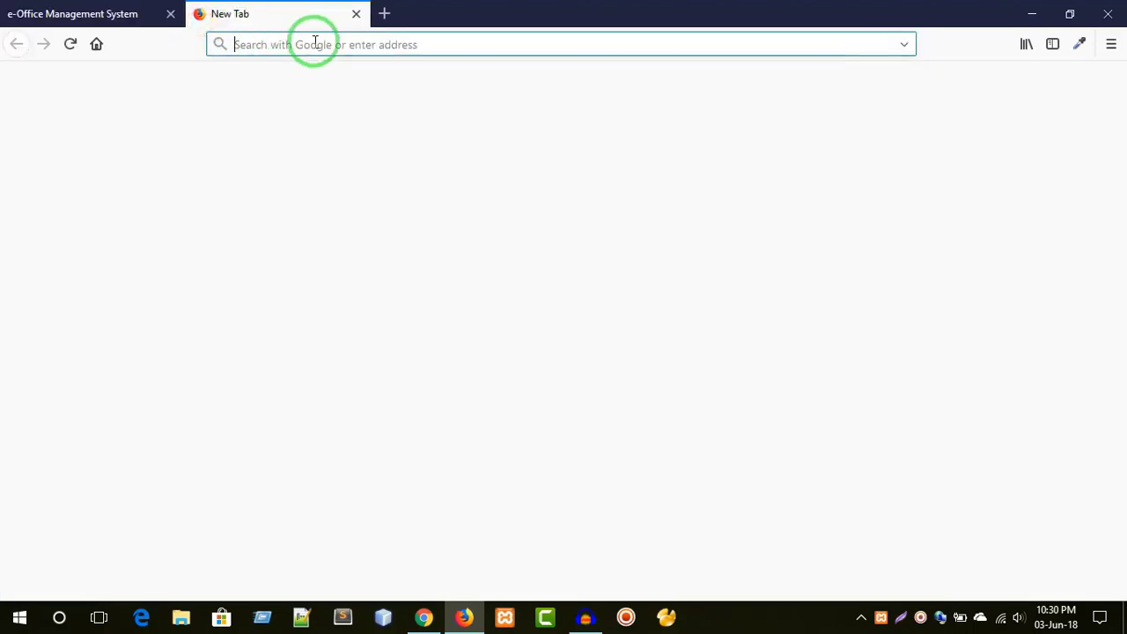
{"action": "type", "text": "jessoreboard.gov.bd/"}
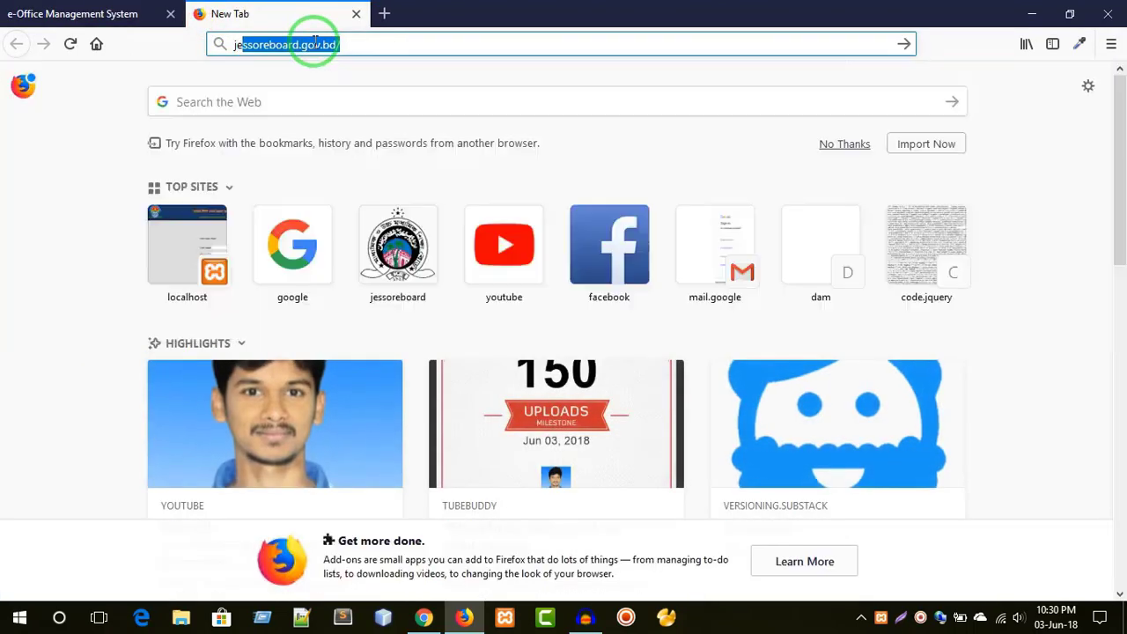
{"action": "key", "text": "Return"}
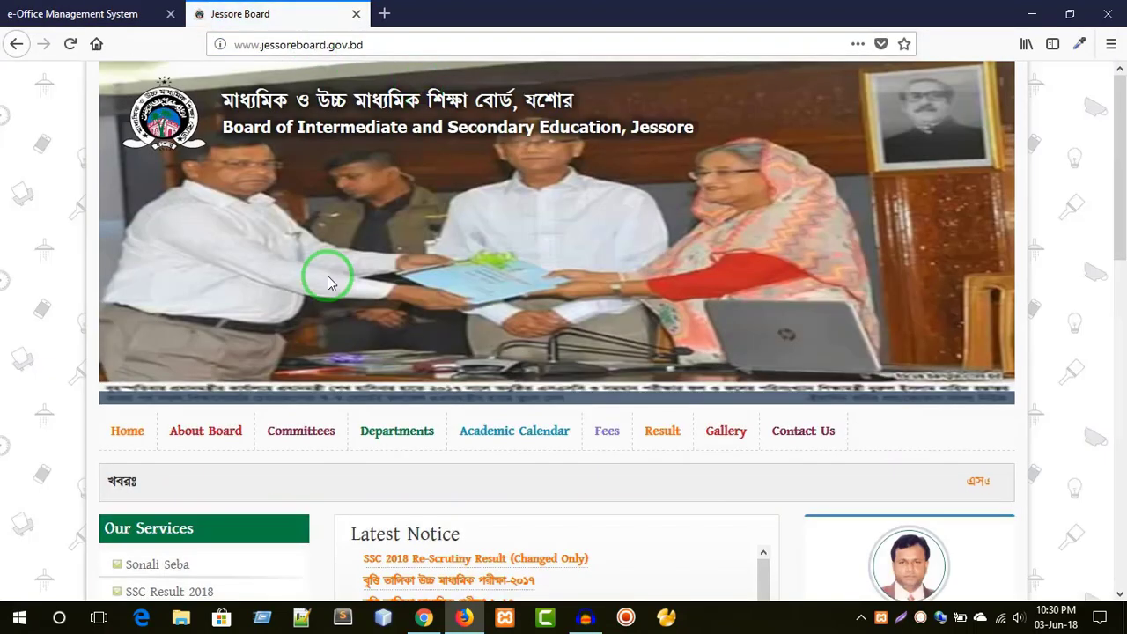
{"action": "scroll", "coordinate": [318, 295], "scroll_direction": "down", "scroll_amount": 3}
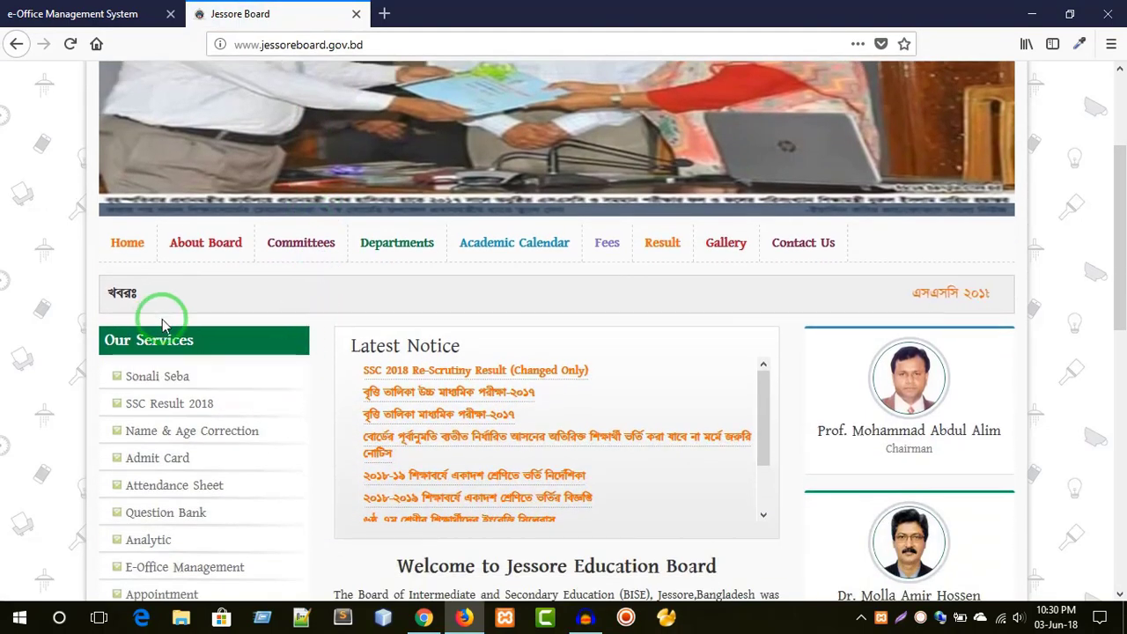
{"action": "scroll", "coordinate": [166, 369], "scroll_direction": "down", "scroll_amount": 2}
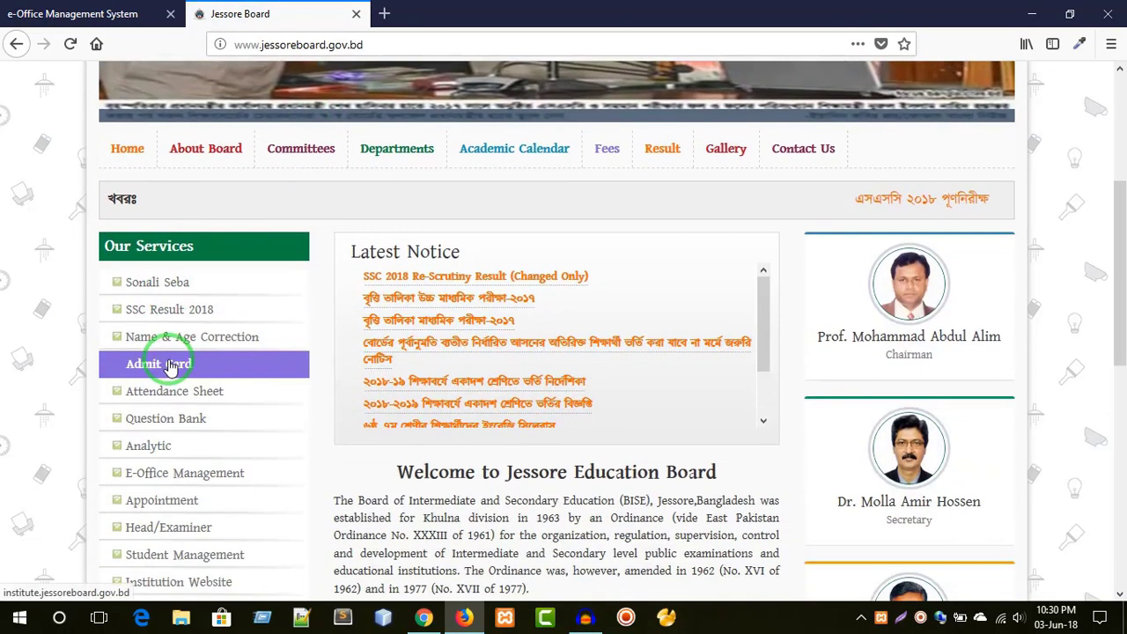
{"action": "scroll", "coordinate": [170, 368], "scroll_direction": "down", "scroll_amount": 2}
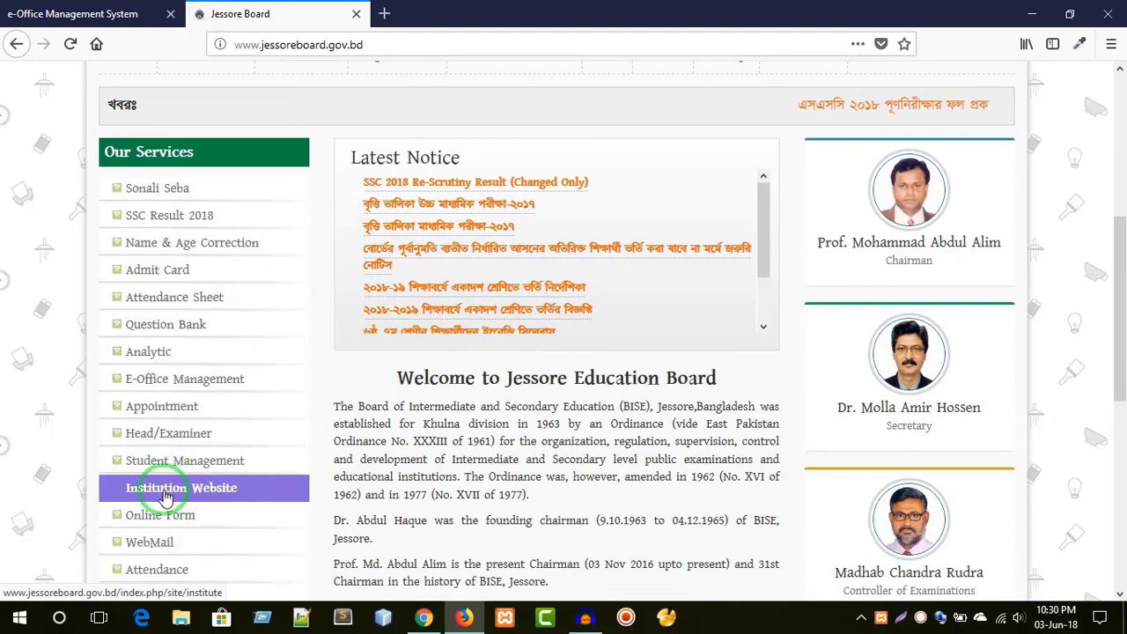
{"action": "left_click", "coordinate": [176, 493]}
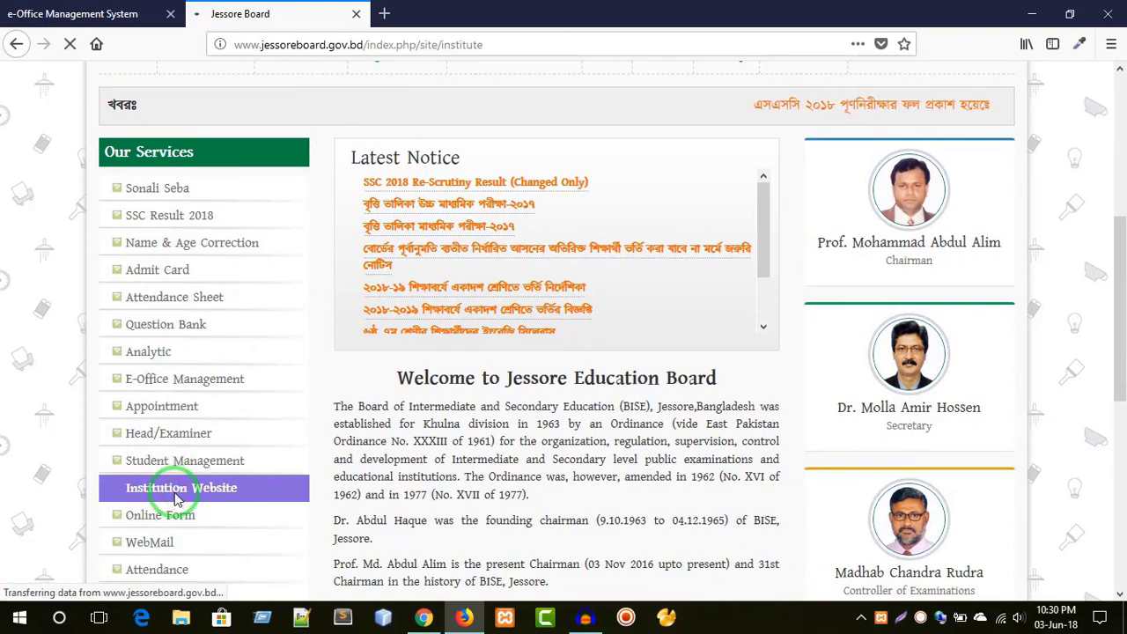
{"action": "scroll", "coordinate": [434, 429], "scroll_direction": "down", "scroll_amount": 3}
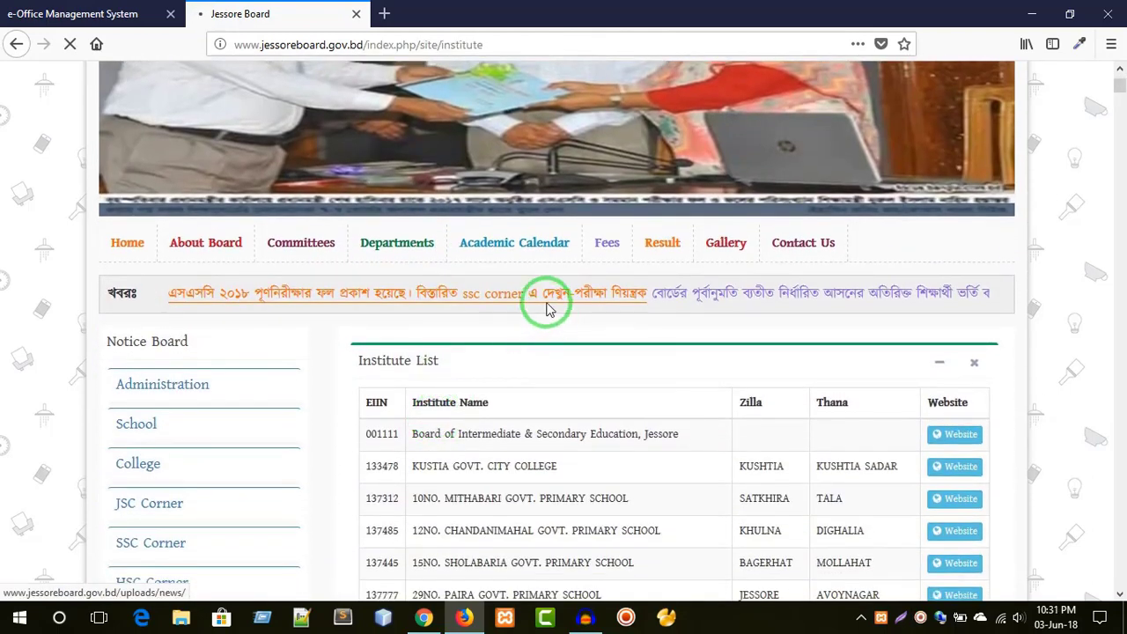
{"action": "scroll", "coordinate": [626, 443], "scroll_direction": "down", "scroll_amount": 2}
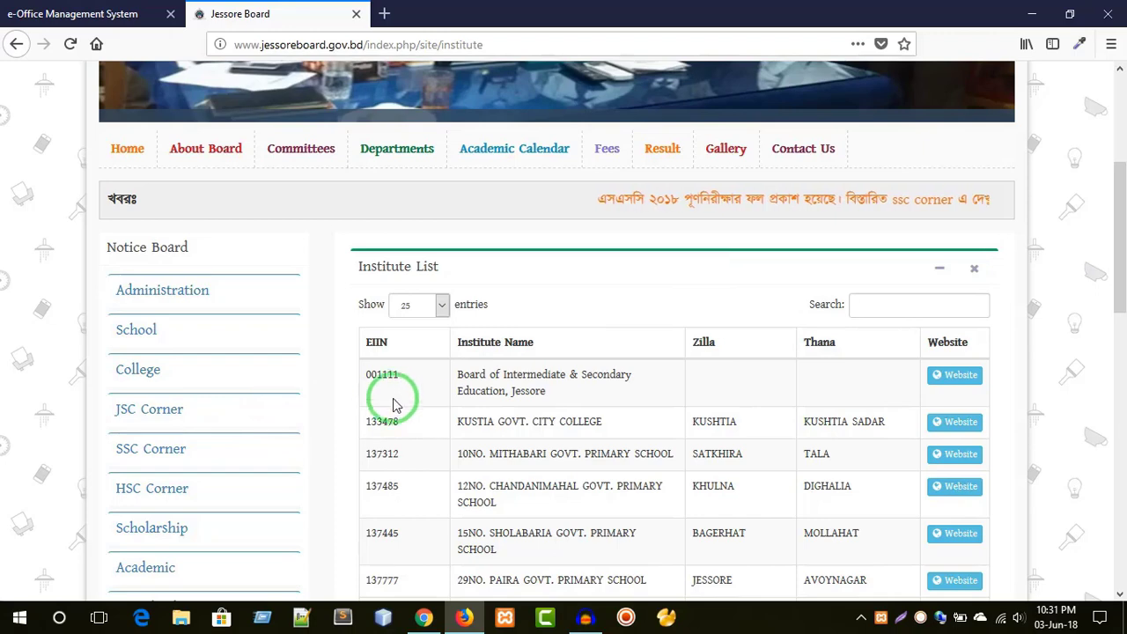
- Search the institute list for 'jessore zilla' and note Jessore Zilla School's EIIN 115958
{"action": "left_click", "coordinate": [864, 302]}
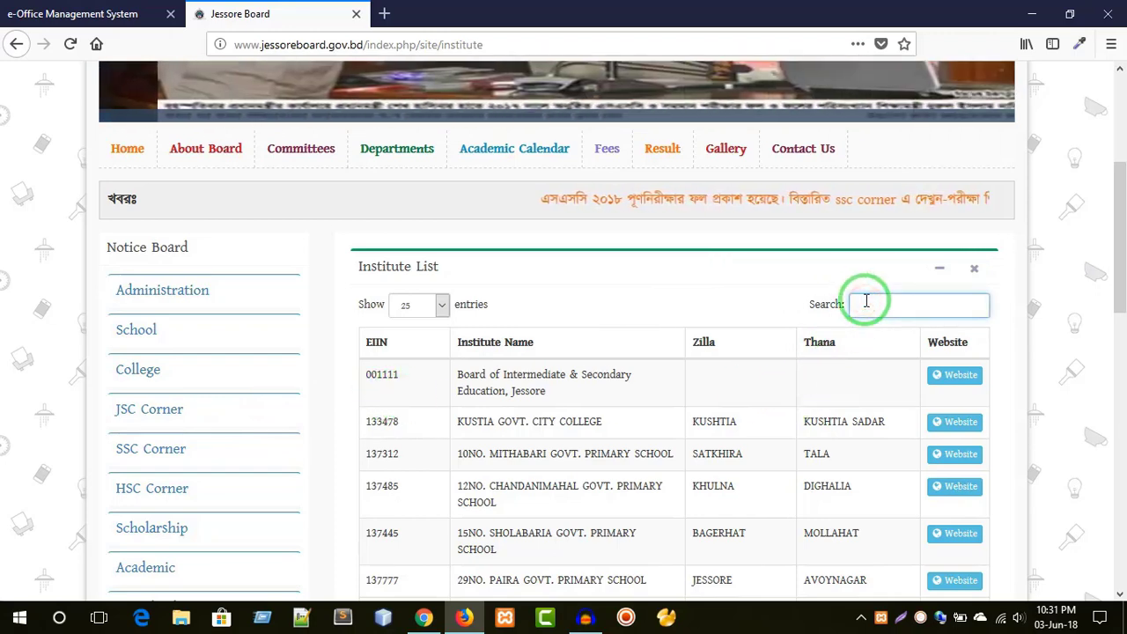
{"action": "type", "text": "jes"}
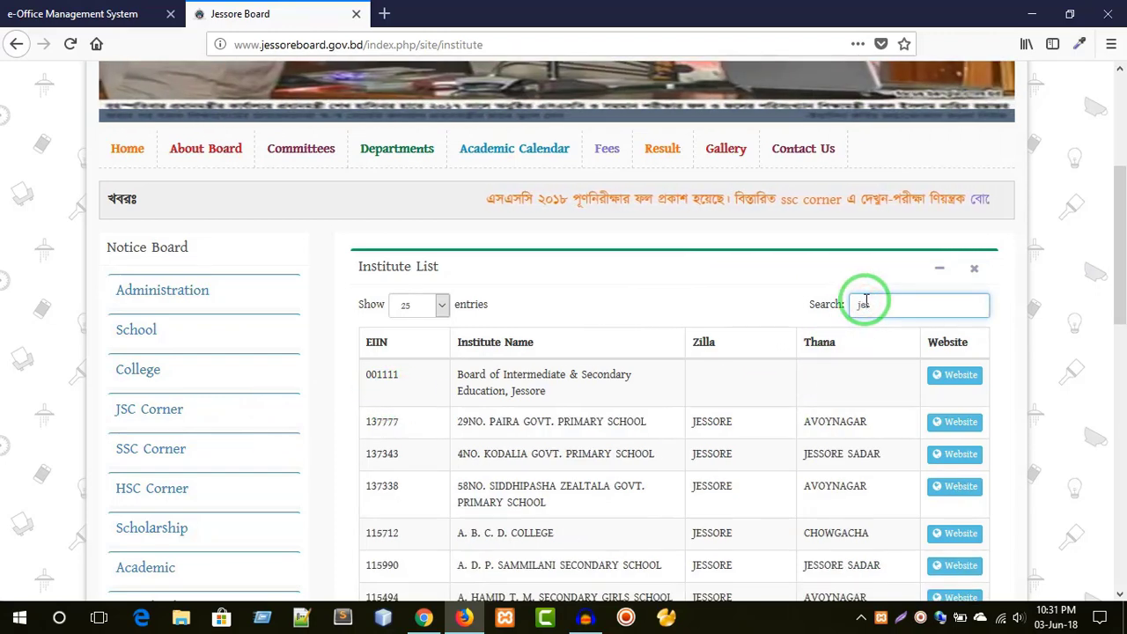
{"action": "type", "text": "sore "}
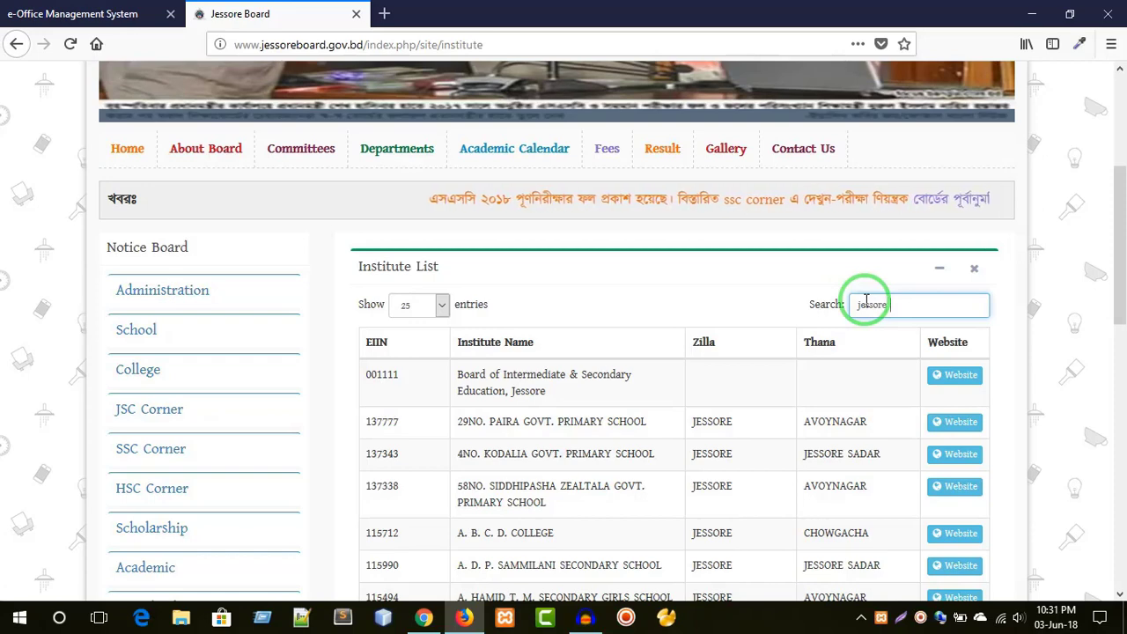
{"action": "type", "text": "zilla"}
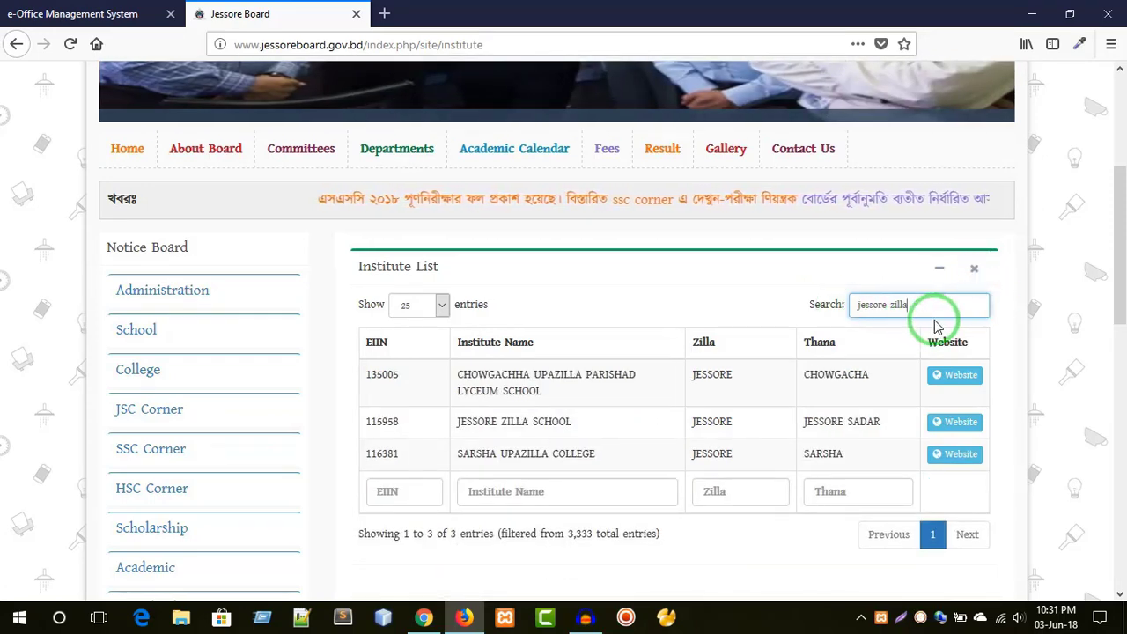
{"action": "left_click_drag", "start_coordinate": [457, 422], "coordinate": [584, 424]}
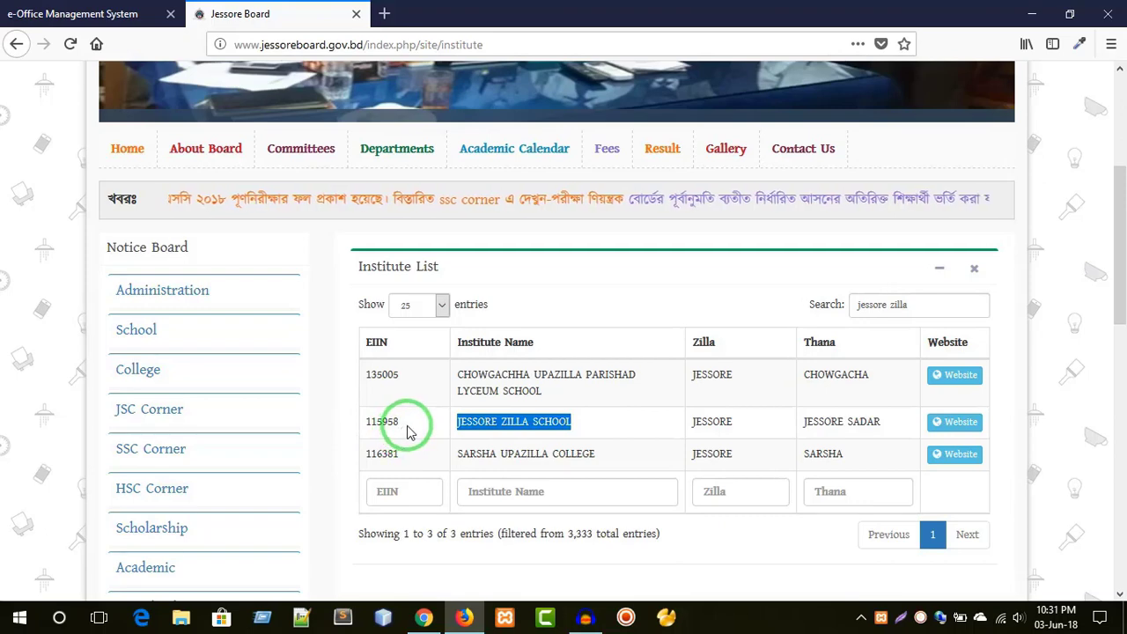
{"action": "left_click_drag", "start_coordinate": [407, 430], "coordinate": [361, 425]}
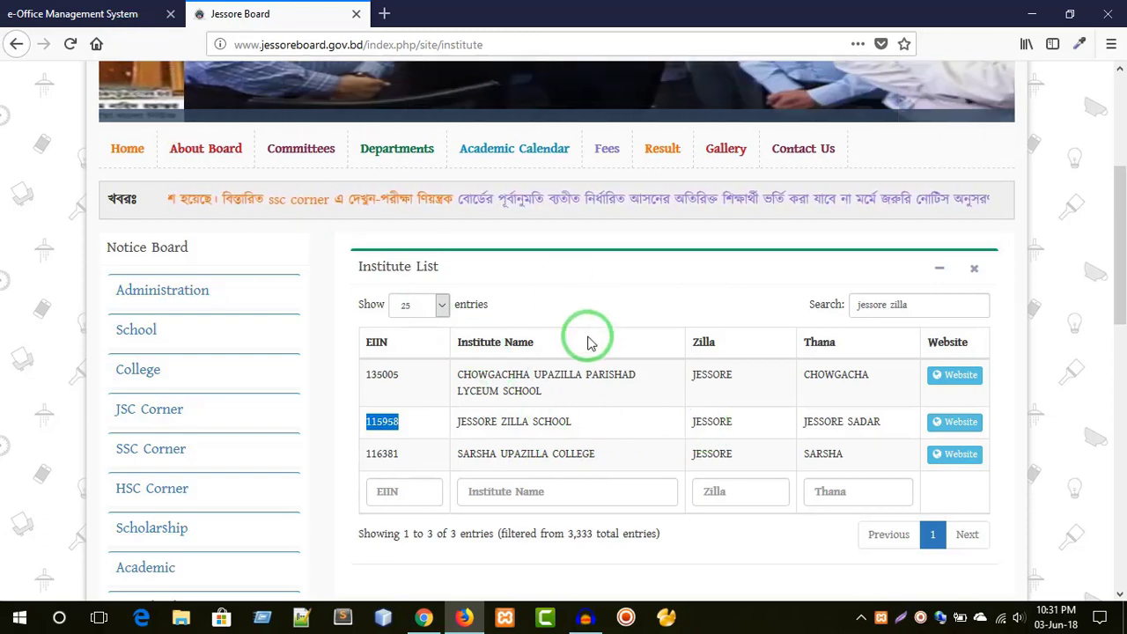
{"action": "left_click", "coordinate": [35, 13]}
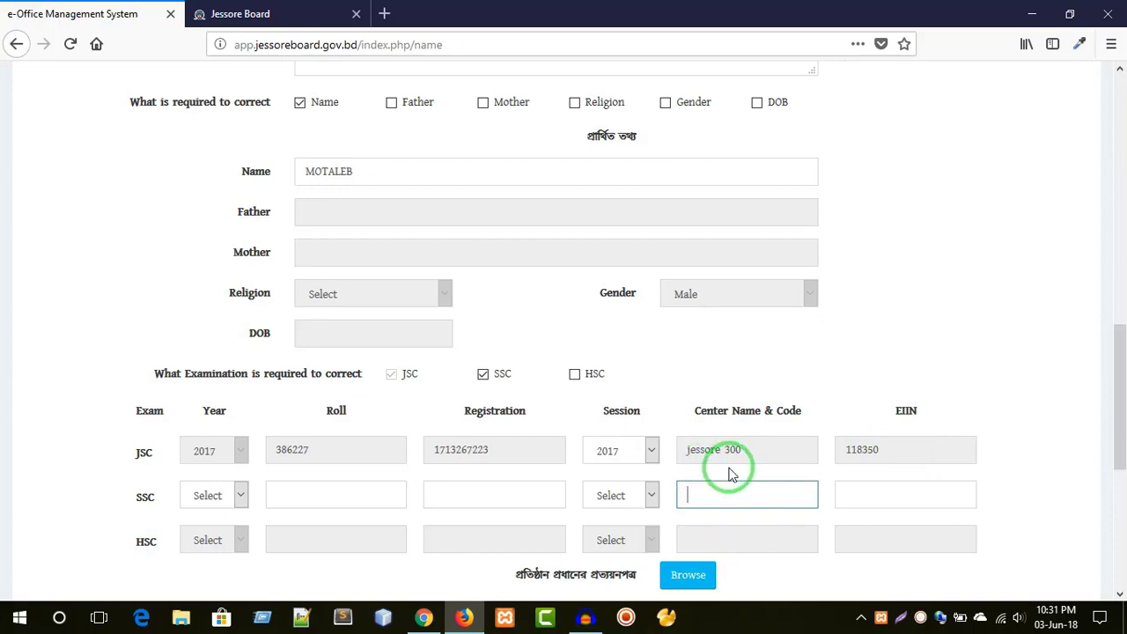
- Untick SSC so JSC is the only examination to correct
{"action": "scroll", "coordinate": [729, 474], "scroll_direction": "down", "scroll_amount": 1}
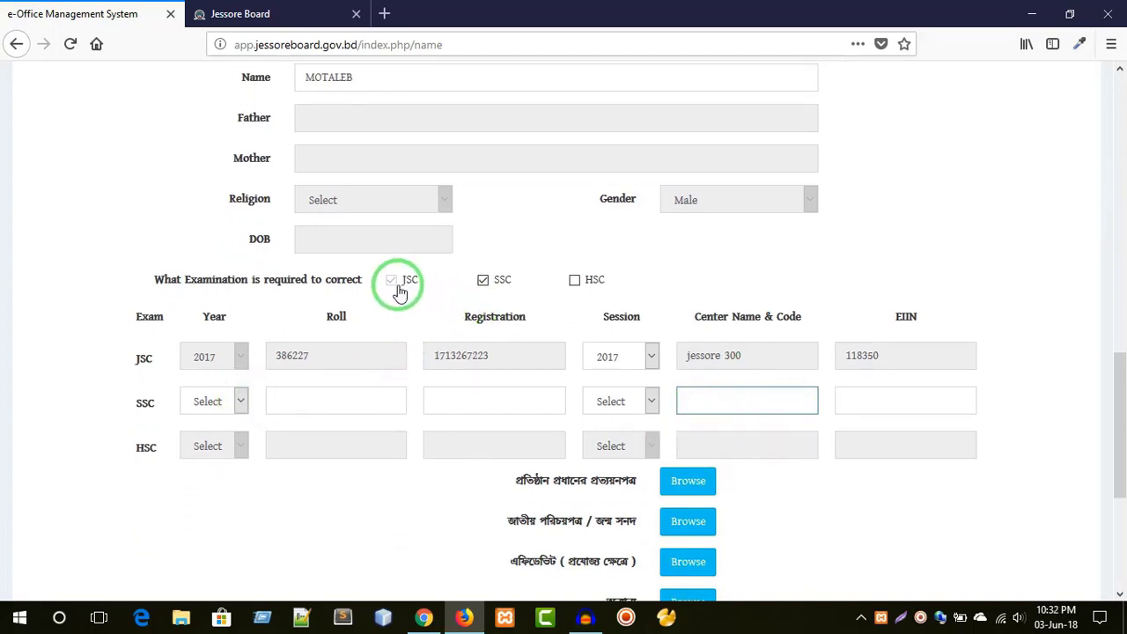
{"action": "left_click", "coordinate": [484, 280]}
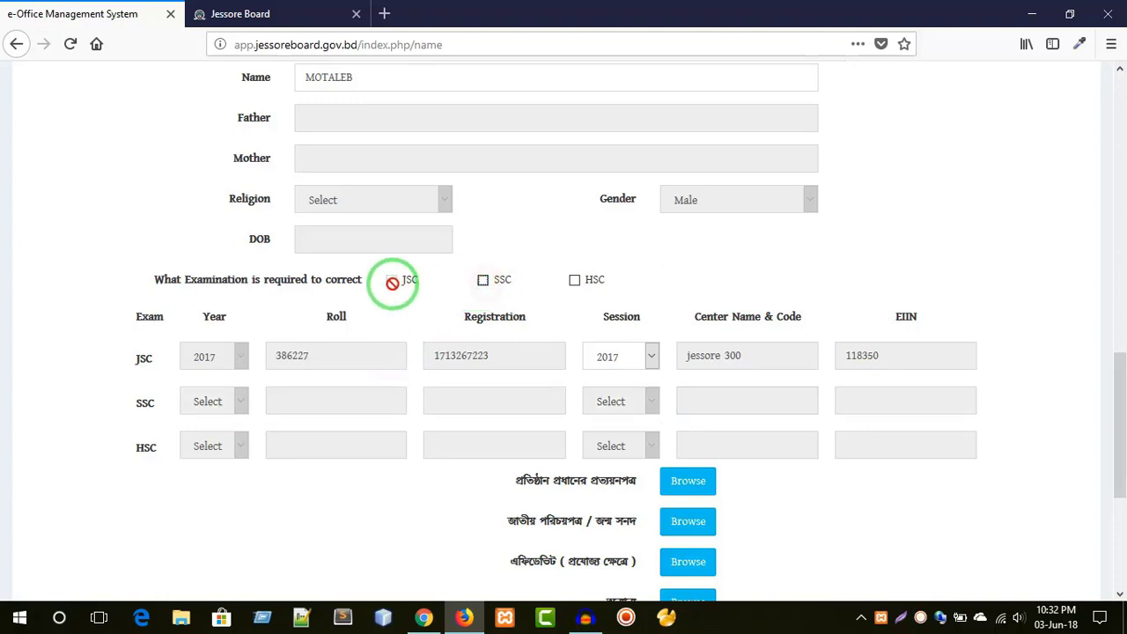
{"action": "scroll", "coordinate": [449, 379], "scroll_direction": "down", "scroll_amount": 2}
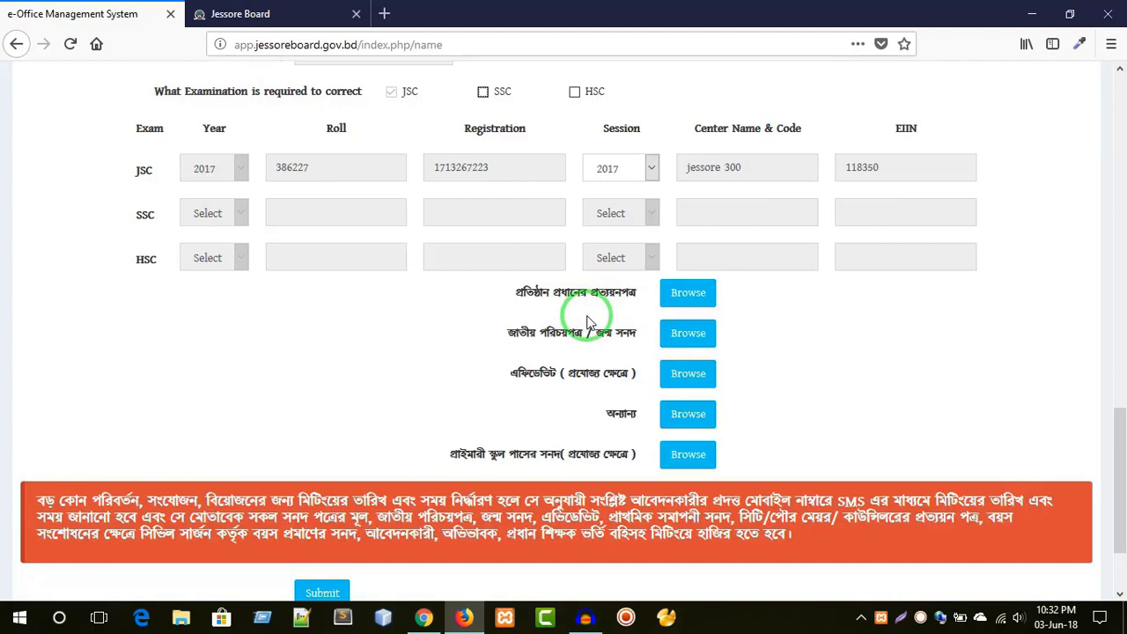
- Upload ssitpad1.pdf as the institution head's certificate
{"action": "left_click", "coordinate": [685, 296]}
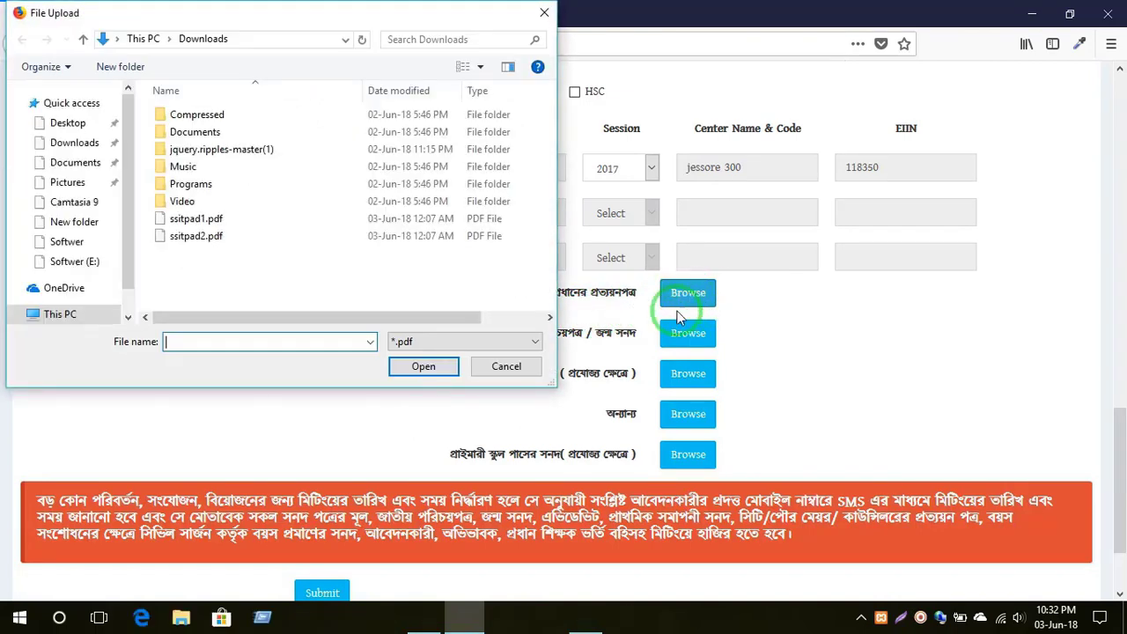
{"action": "double_click", "coordinate": [199, 221]}
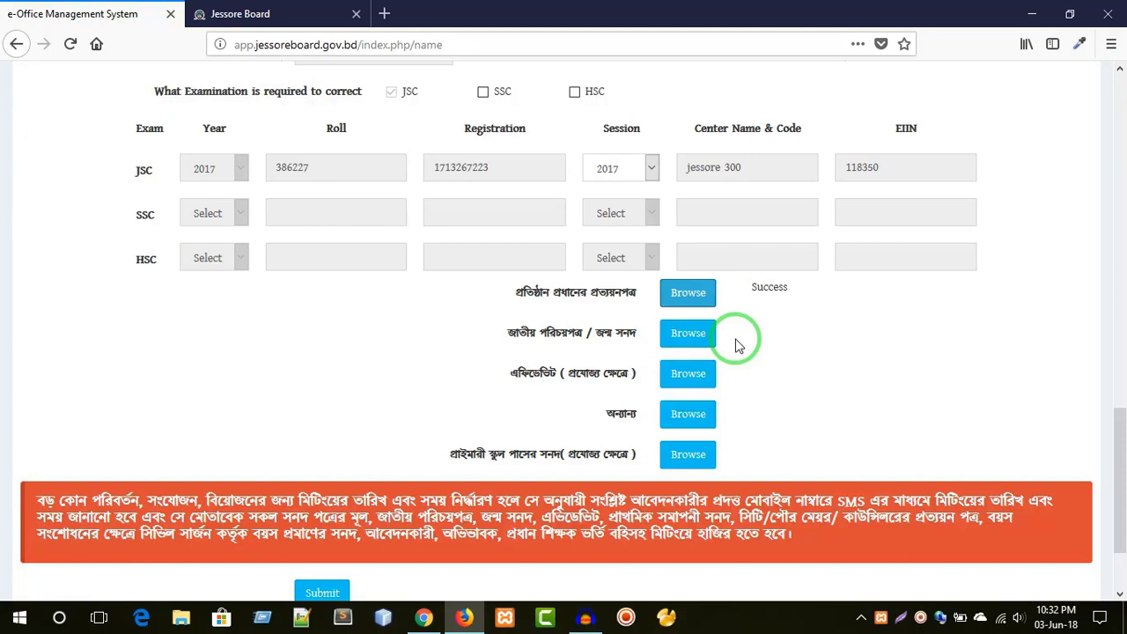
- Upload ssitpad2.pdf as the national ID or birth certificate
{"action": "left_click", "coordinate": [682, 336]}
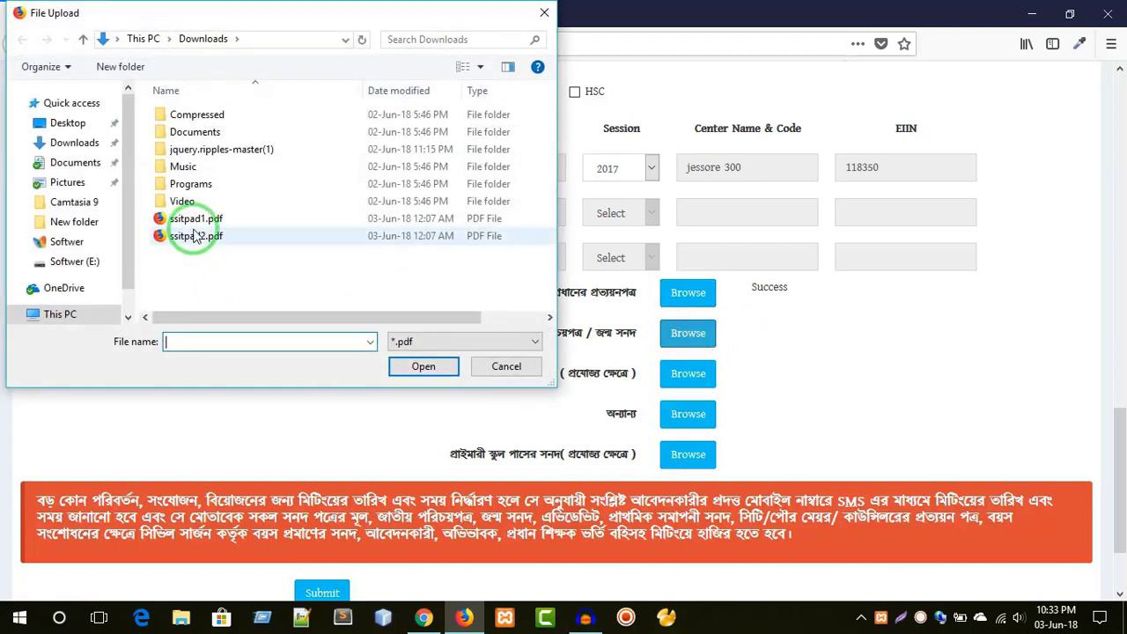
{"action": "double_click", "coordinate": [192, 236]}
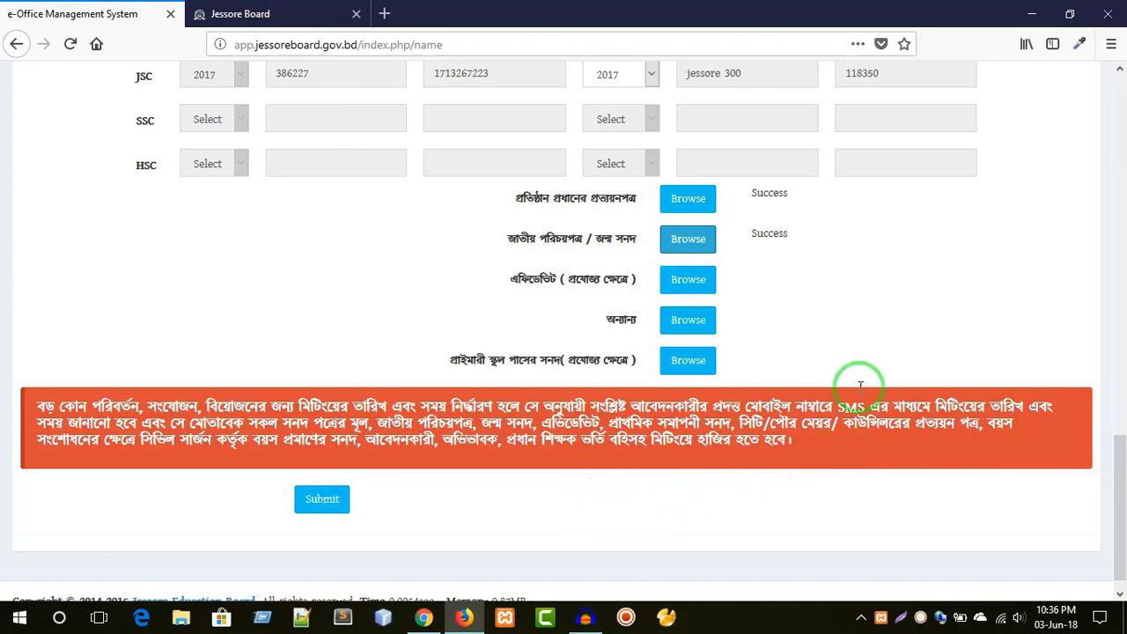
- Submit the application and review the acknowledgment showing the 1000 Tk fee pending
{"action": "scroll", "coordinate": [616, 352], "scroll_direction": "up", "scroll_amount": 4}
{"action": "scroll", "coordinate": [617, 387], "scroll_direction": "down", "scroll_amount": 4}
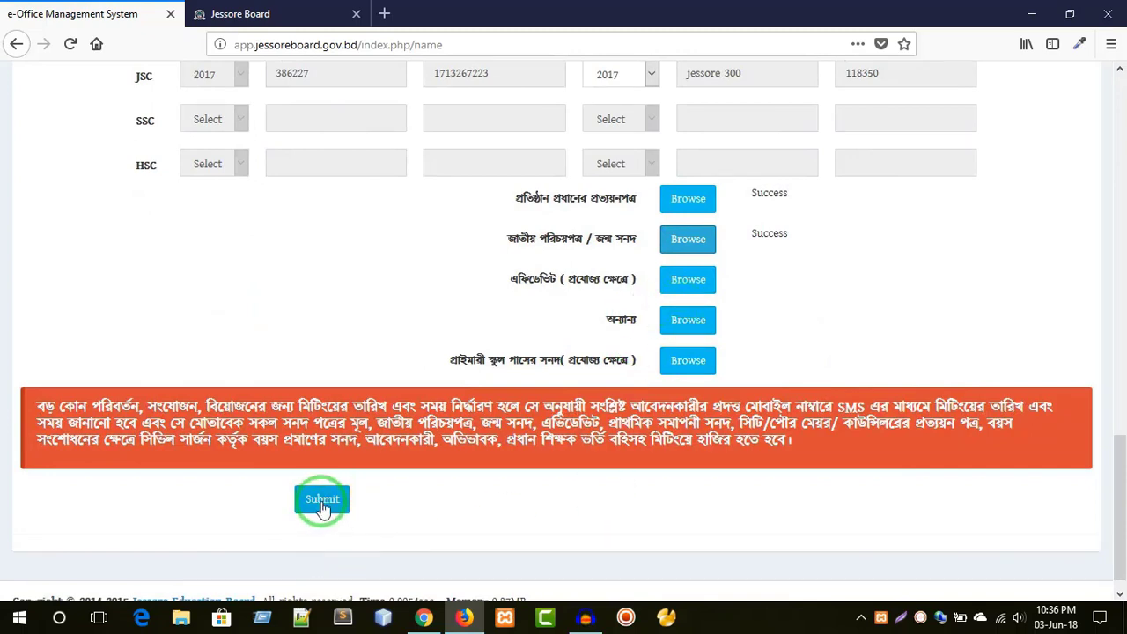
{"action": "left_click", "coordinate": [322, 501]}
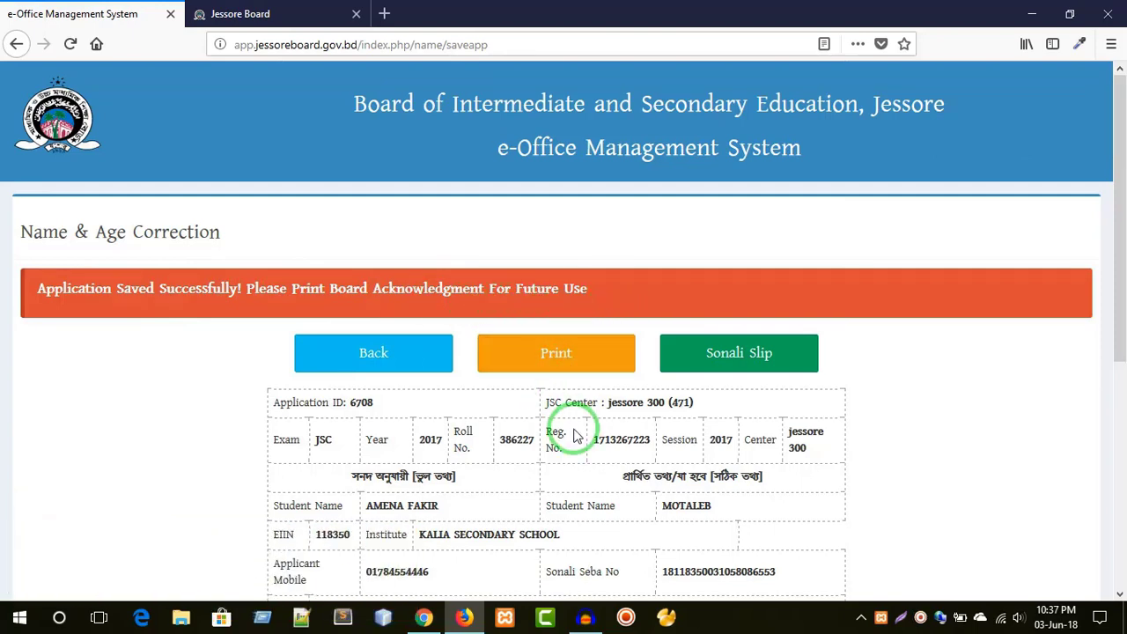
{"action": "scroll", "coordinate": [576, 438], "scroll_direction": "down", "scroll_amount": 2}
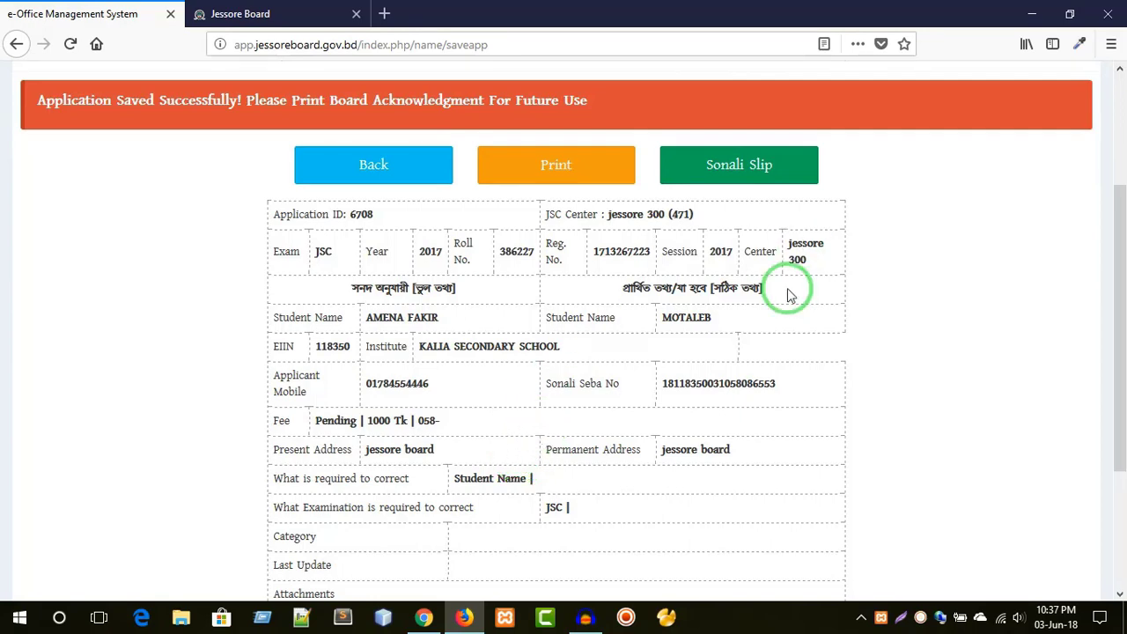
{"action": "left_click", "coordinate": [543, 176]}
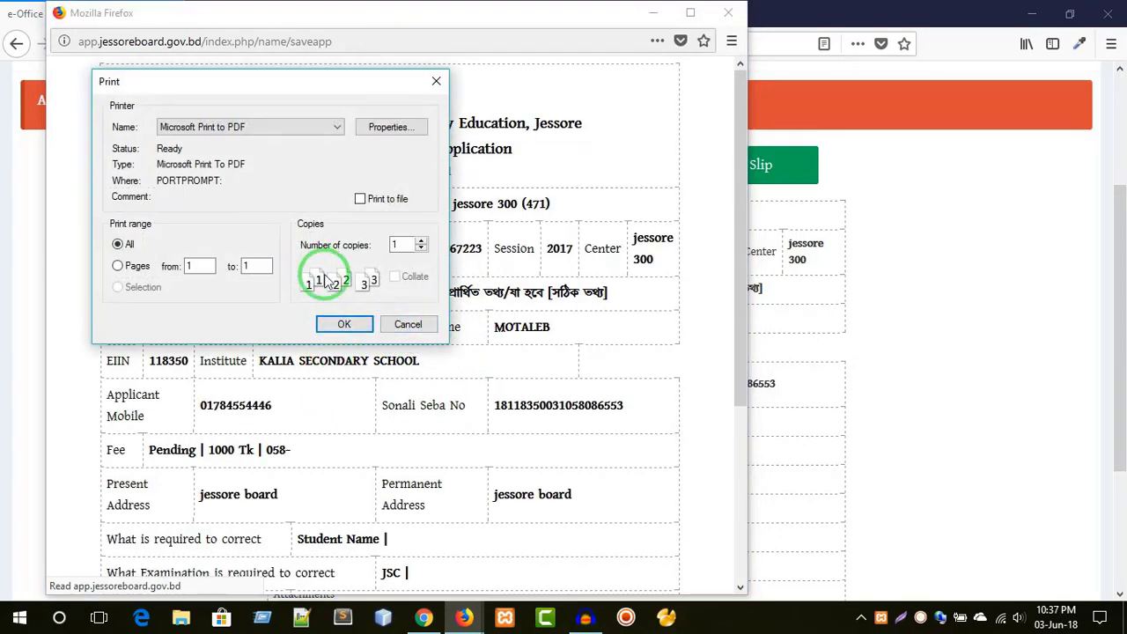
{"action": "left_click", "coordinate": [409, 326]}
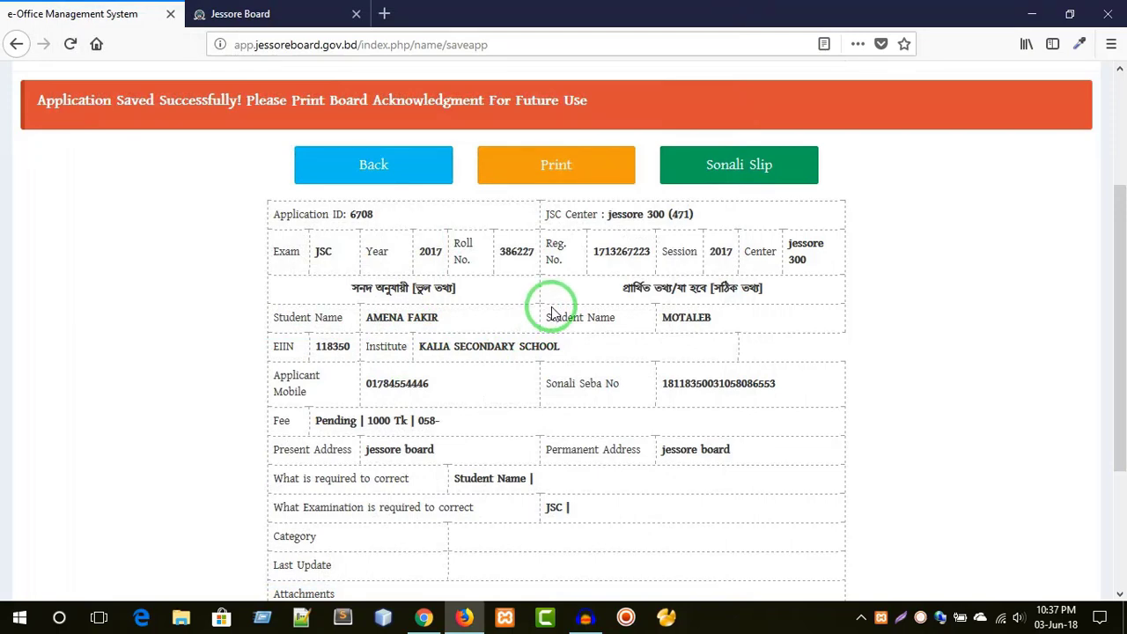
- View the Sonali Bank payment slip, then return to the saved application details
{"action": "left_click", "coordinate": [722, 169]}
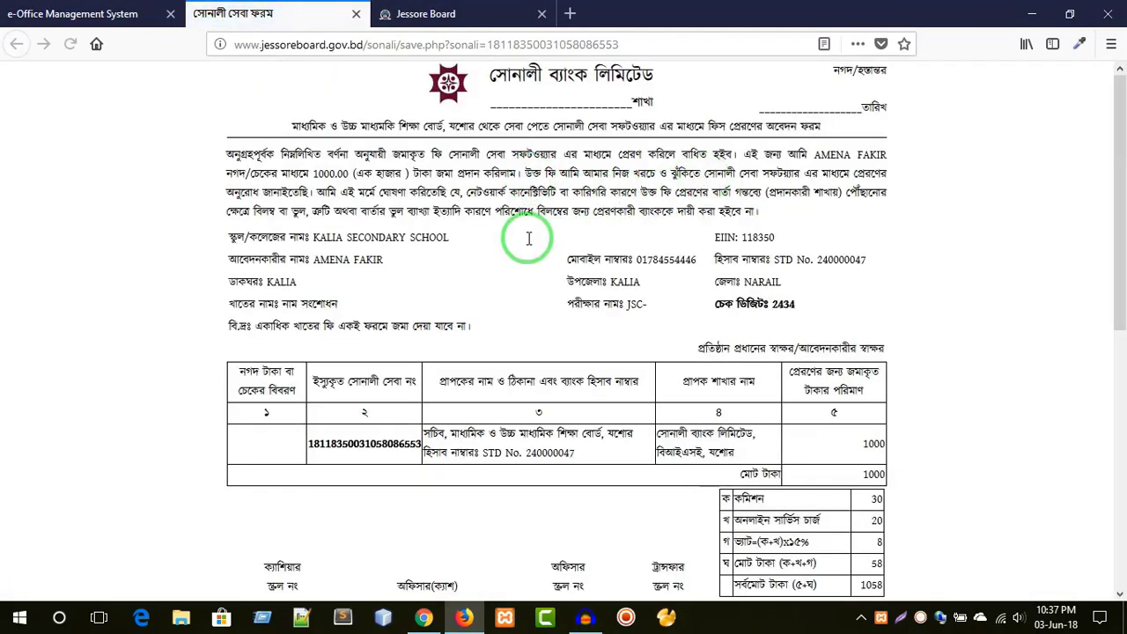
{"action": "scroll", "coordinate": [542, 348], "scroll_direction": "down", "scroll_amount": 10}
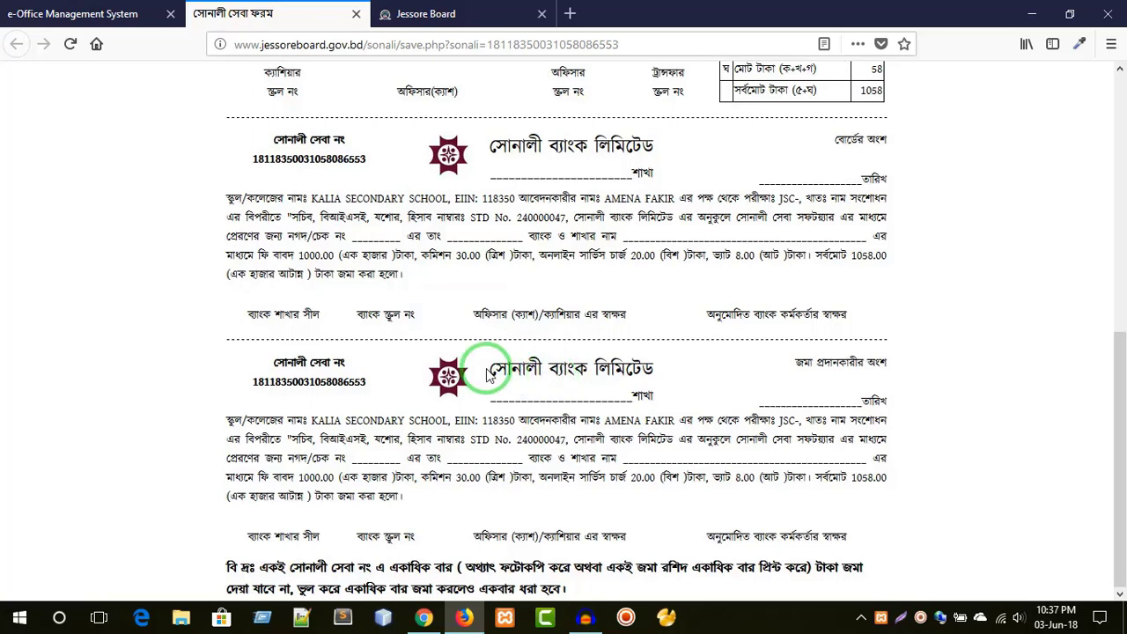
{"action": "left_click", "coordinate": [75, 11]}
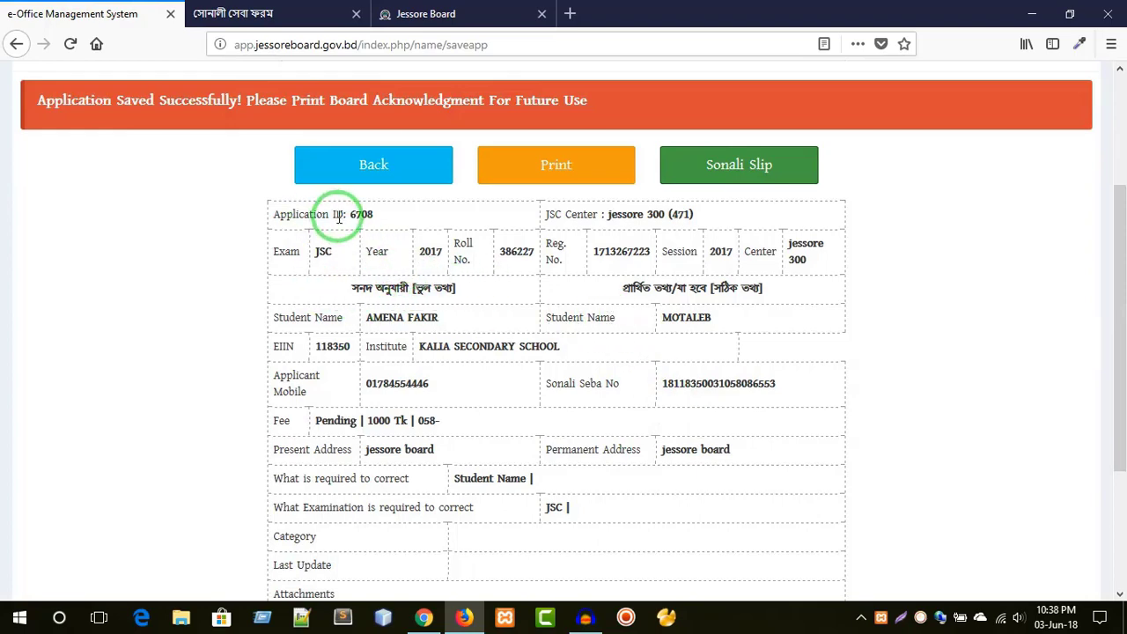
- Highlight the application ID, centre jessore 300, and the current and requested student names
{"action": "left_click_drag", "start_coordinate": [352, 215], "coordinate": [380, 220]}
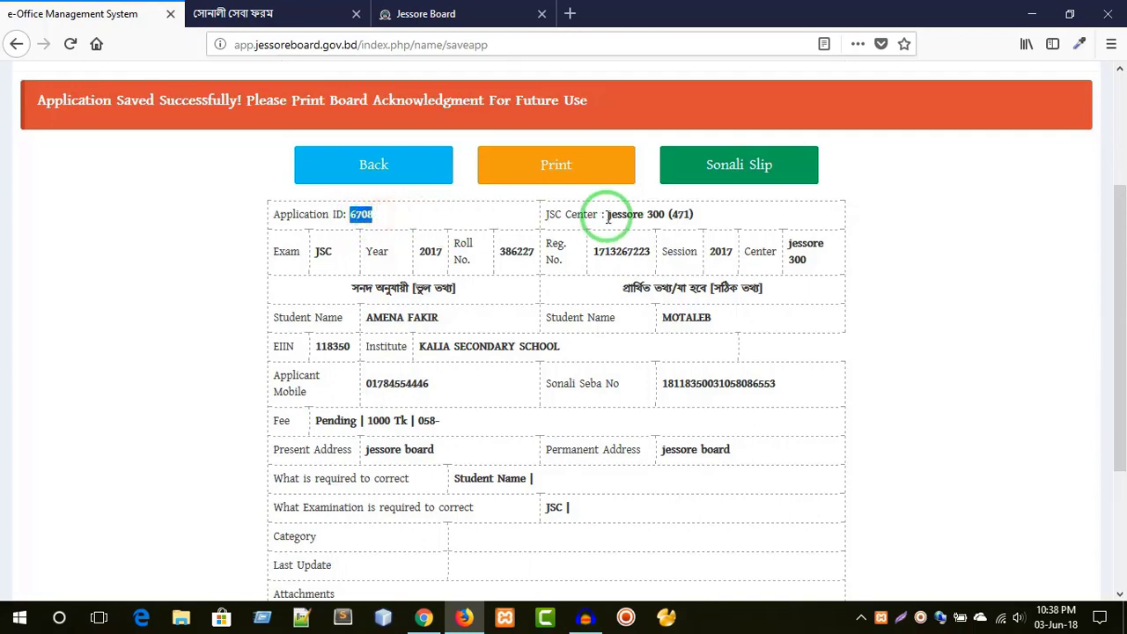
{"action": "left_click_drag", "start_coordinate": [608, 217], "coordinate": [664, 217]}
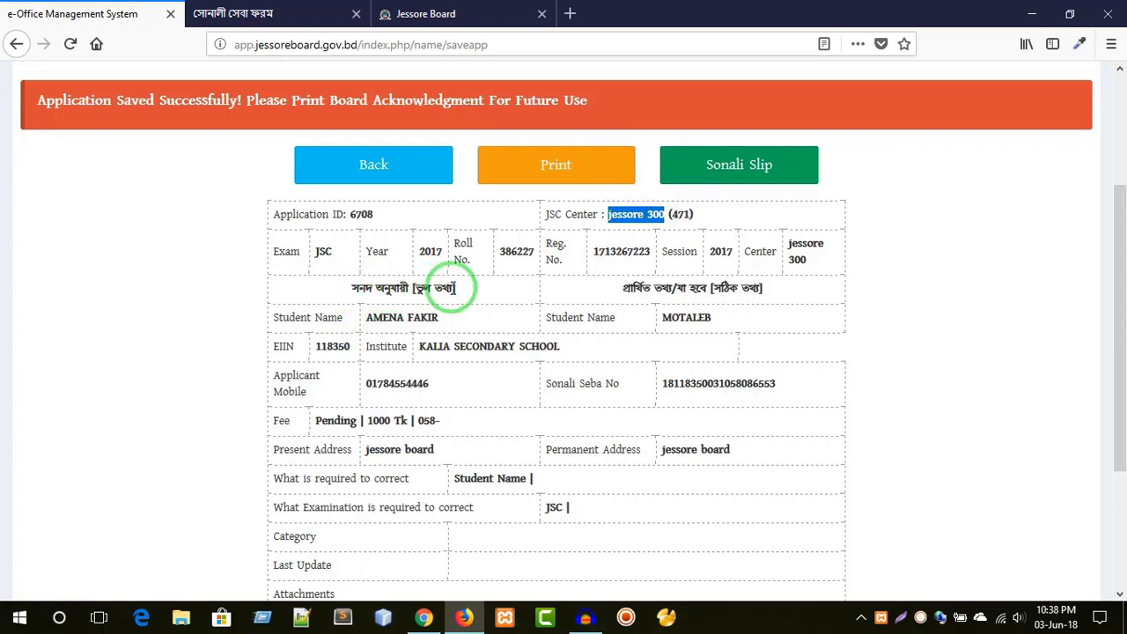
{"action": "left_click_drag", "start_coordinate": [365, 318], "coordinate": [443, 324]}
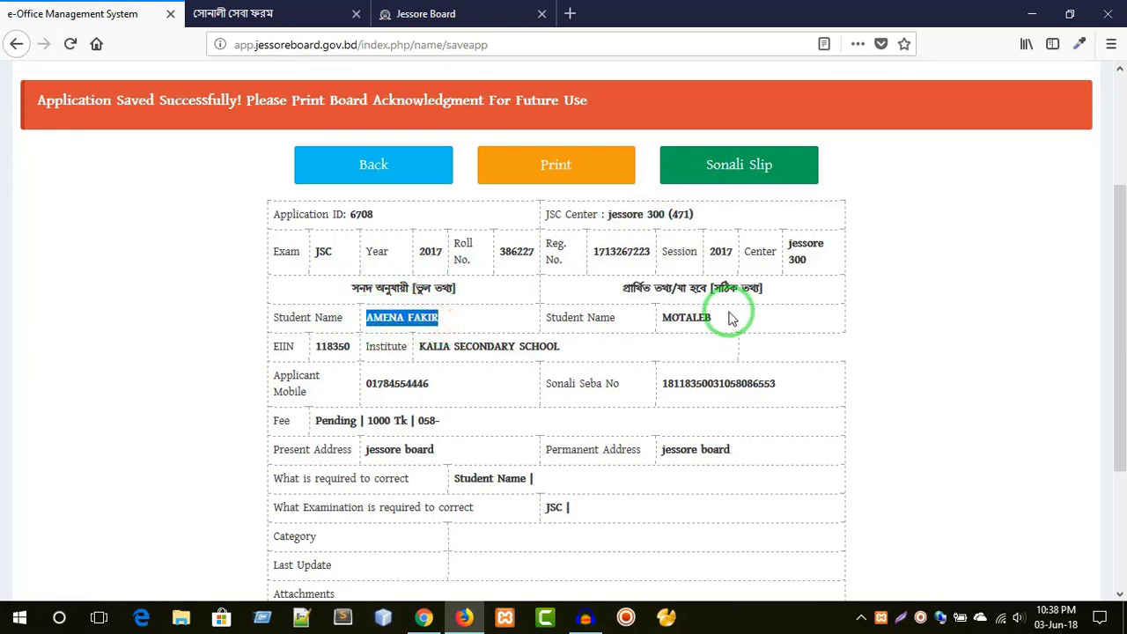
{"action": "left_click_drag", "start_coordinate": [672, 318], "coordinate": [715, 324]}
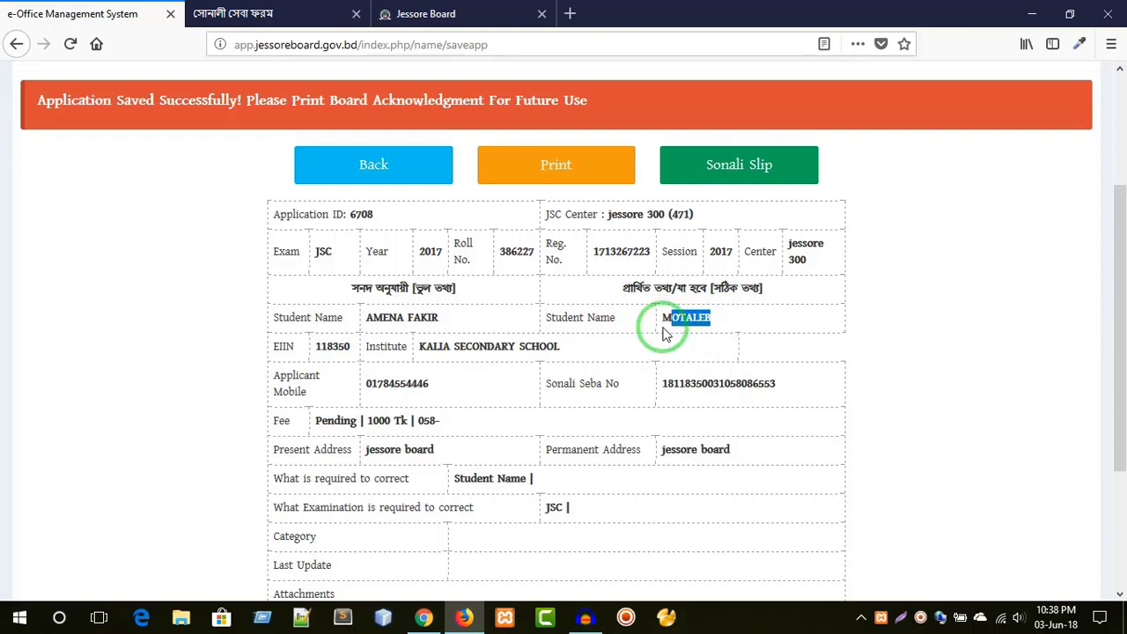
{"action": "scroll", "coordinate": [667, 347], "scroll_direction": "down", "scroll_amount": 3}
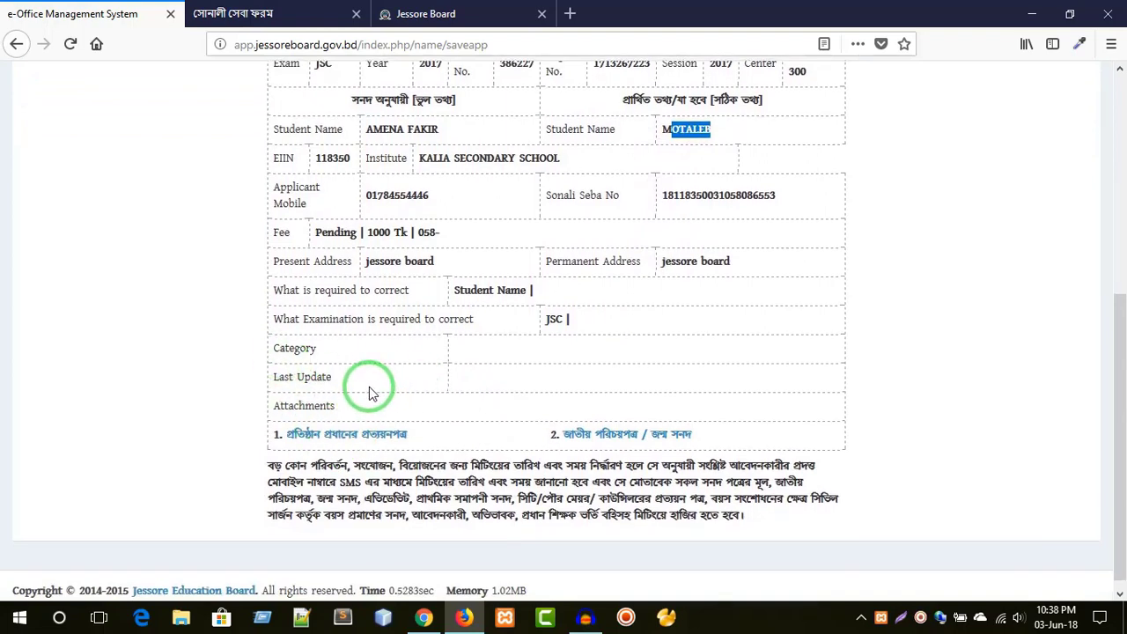
{"action": "scroll", "coordinate": [484, 432], "scroll_direction": "up", "scroll_amount": 5}
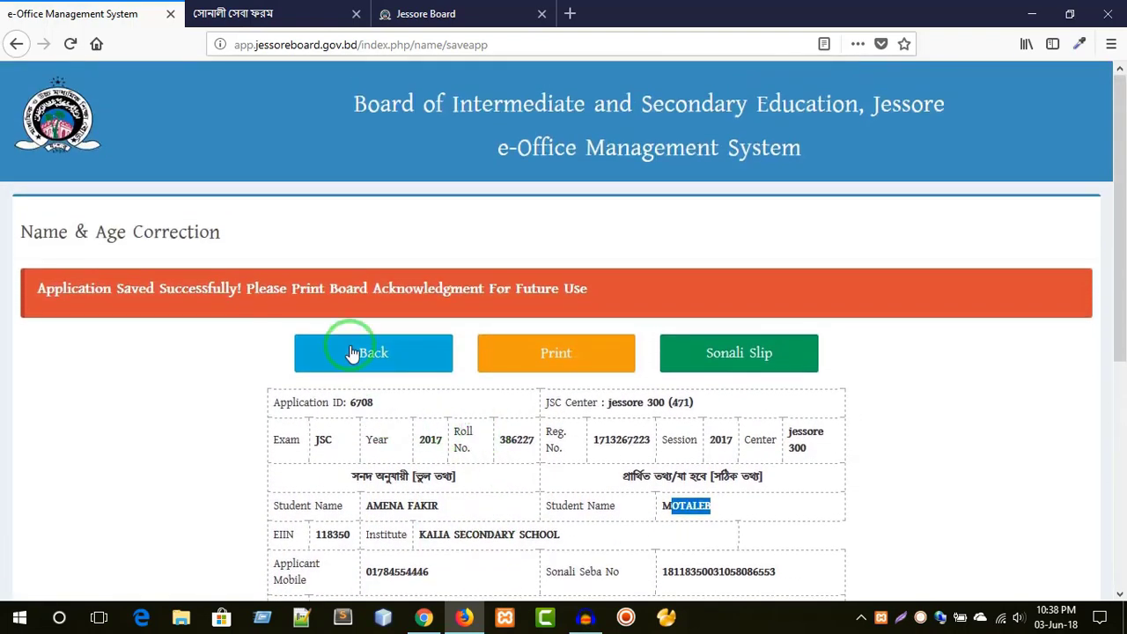
- Go to Application Edit and look up the saved application with its ID and password
{"action": "left_click", "coordinate": [352, 359]}
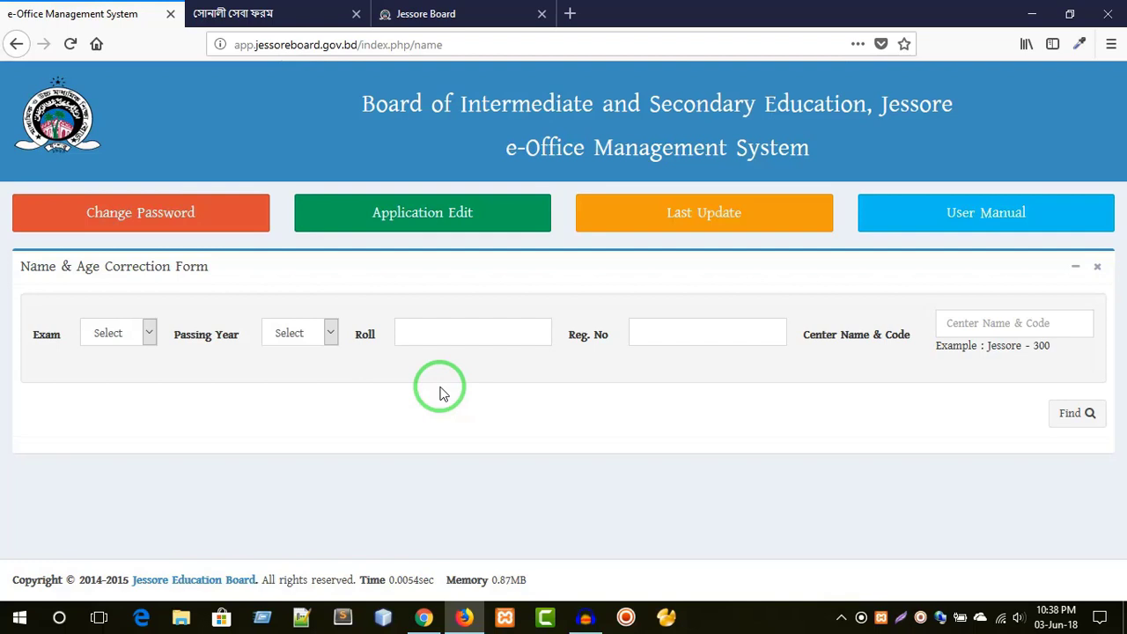
{"action": "left_click", "coordinate": [410, 224]}
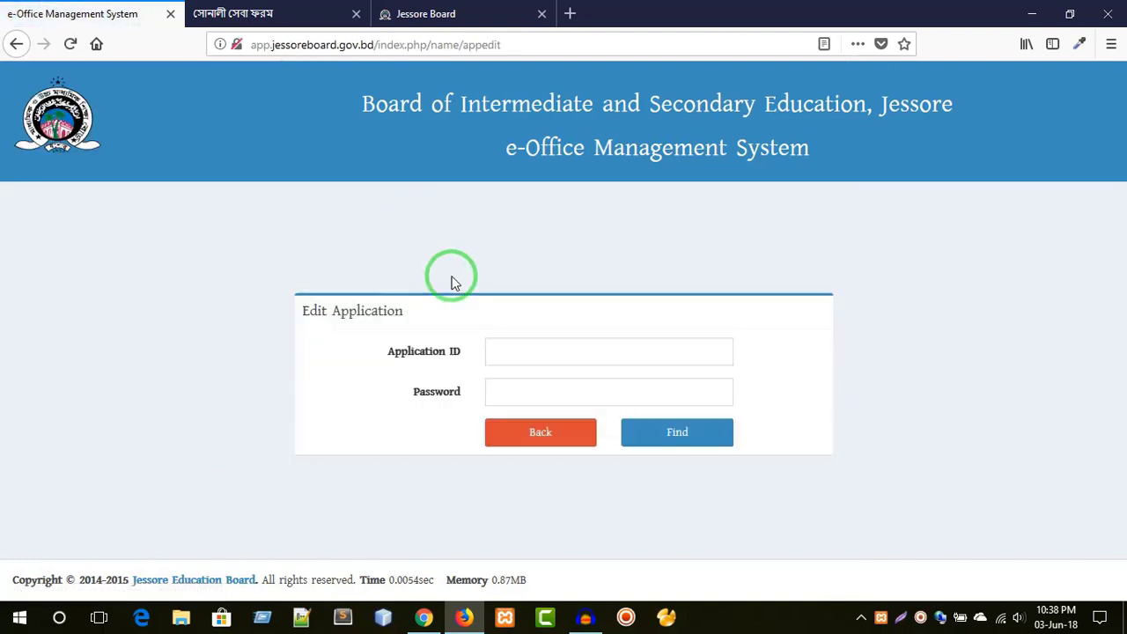
{"action": "left_click", "coordinate": [516, 354]}
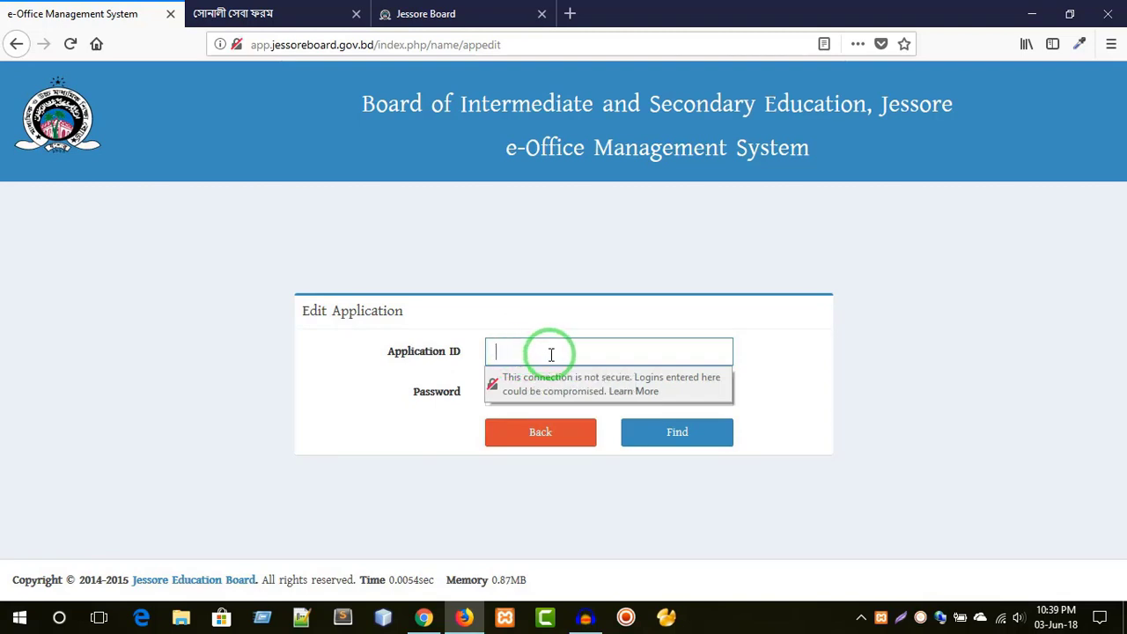
{"action": "left_click", "coordinate": [542, 353]}
{"action": "left_click", "coordinate": [246, 410]}
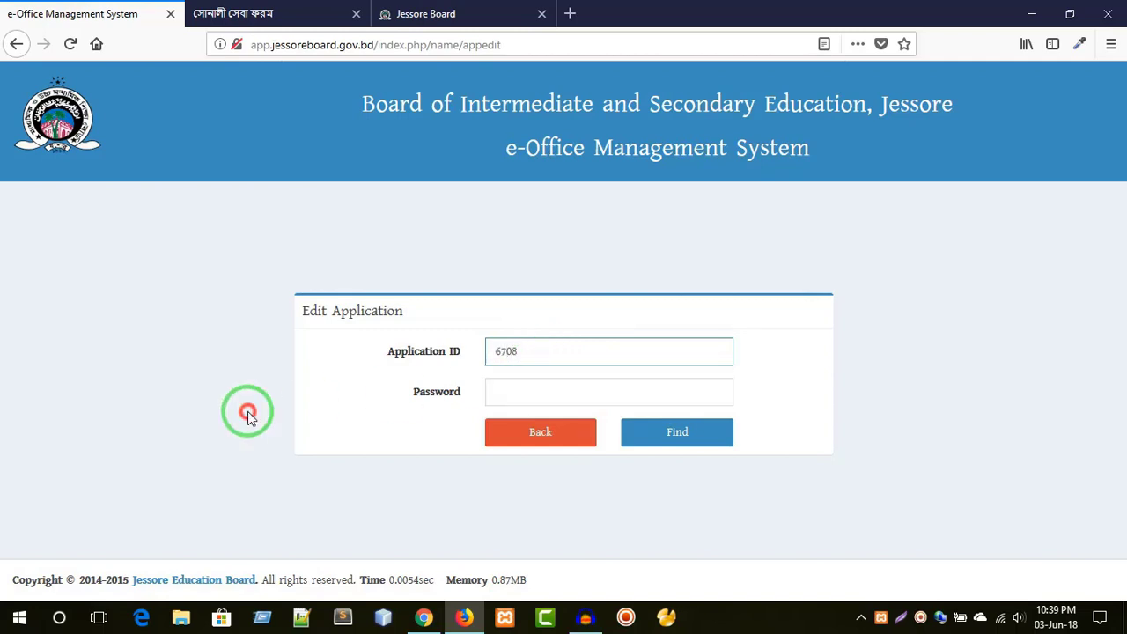
{"action": "left_click", "coordinate": [578, 382]}
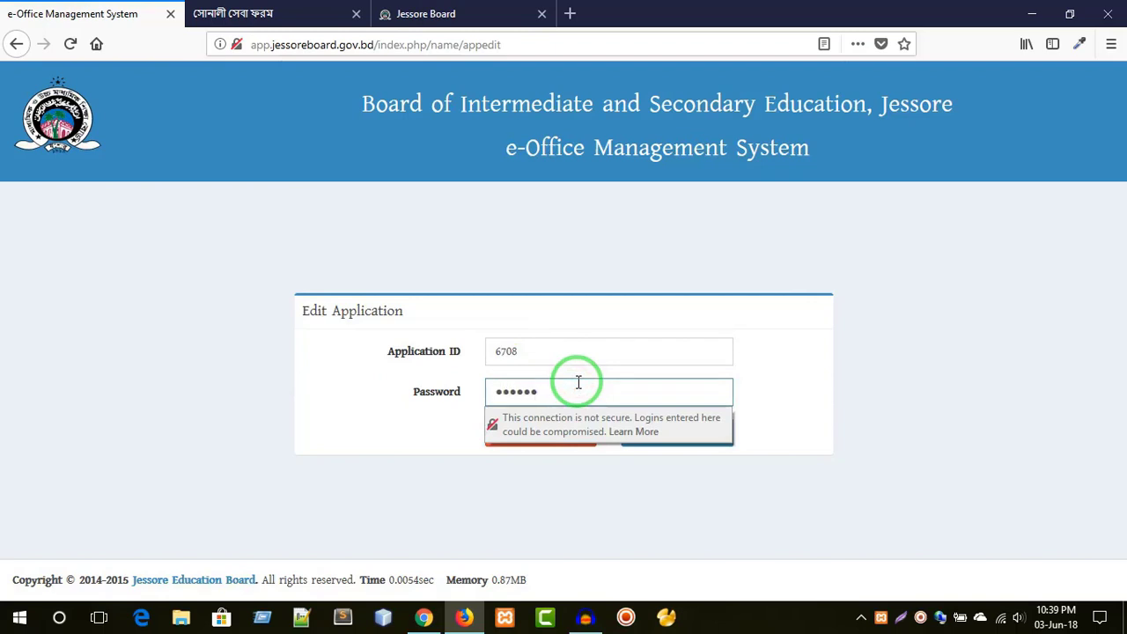
{"action": "left_click", "coordinate": [302, 479]}
{"action": "left_click", "coordinate": [662, 443]}
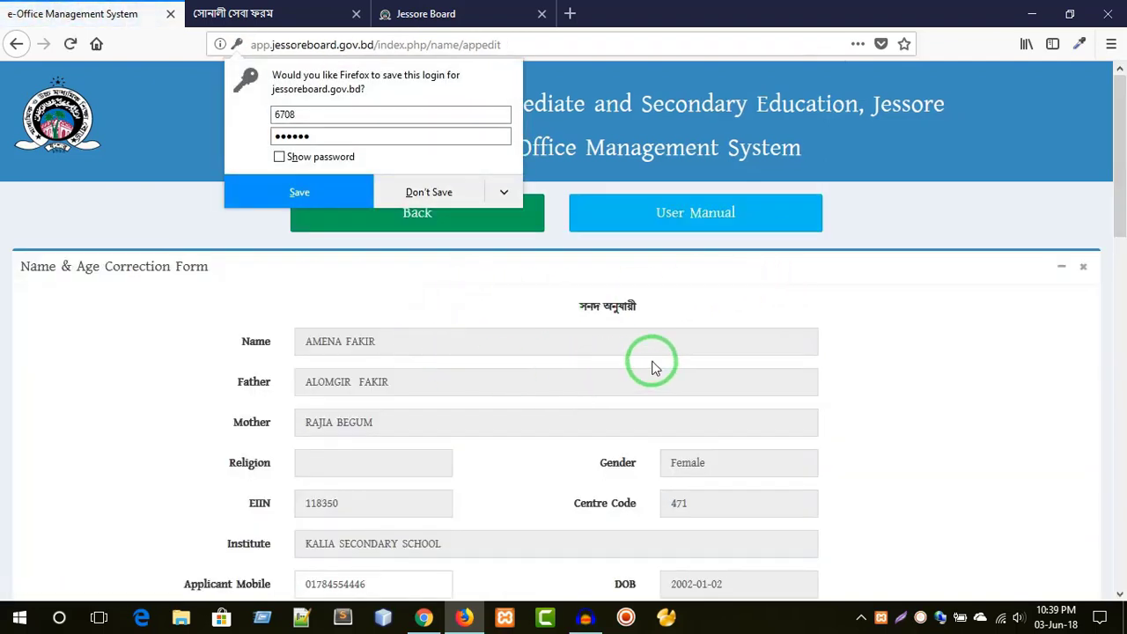
- Dismiss the save-login prompt and check the prefilled mobile number, address and corrected name
{"action": "left_click", "coordinate": [811, 267]}
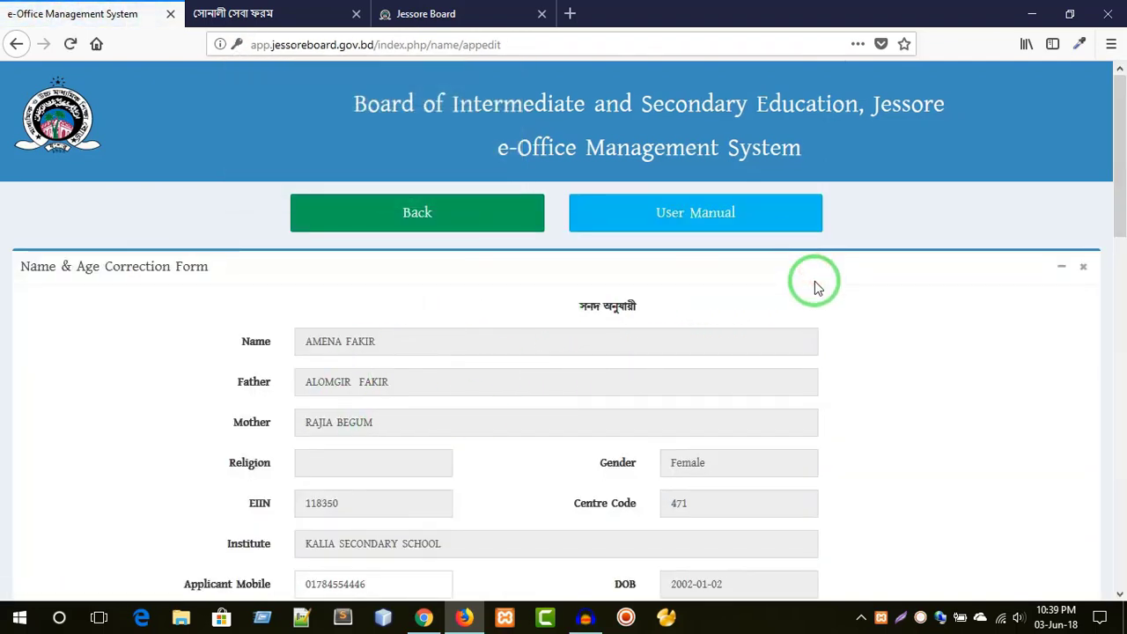
{"action": "scroll", "coordinate": [815, 281], "scroll_direction": "down", "scroll_amount": 2}
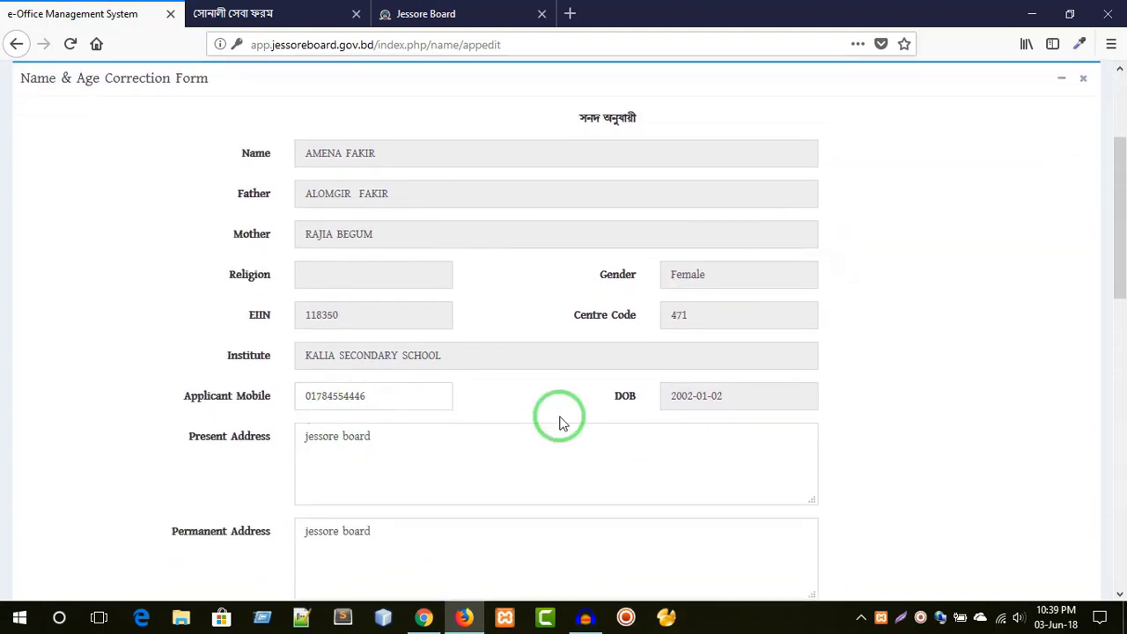
{"action": "left_click_drag", "start_coordinate": [443, 395], "coordinate": [234, 392]}
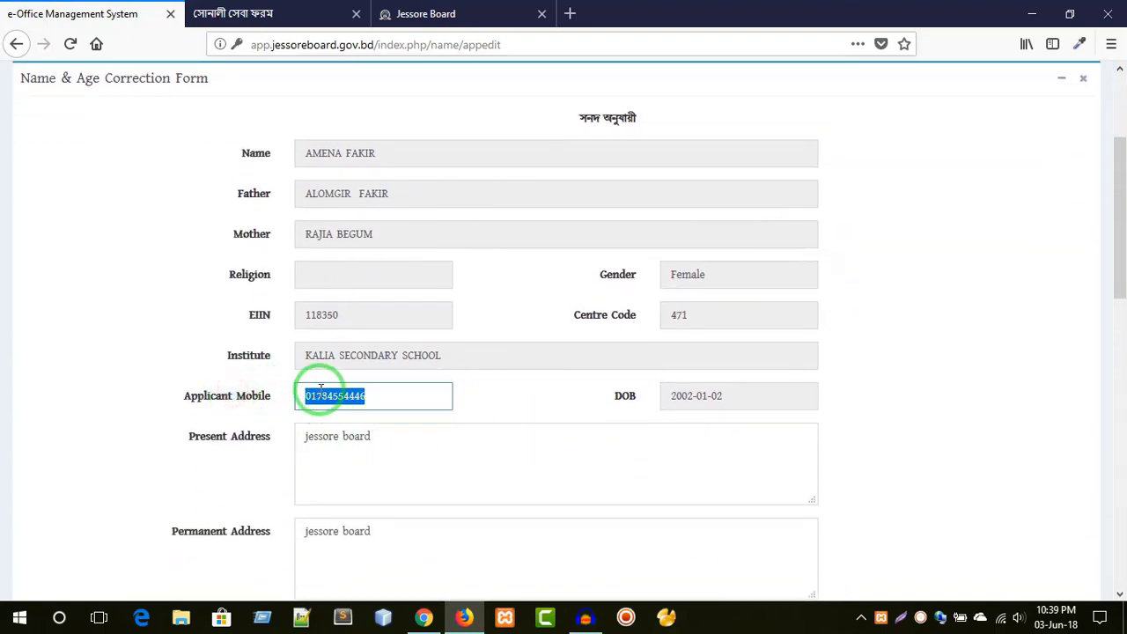
{"action": "triple_click", "coordinate": [399, 447]}
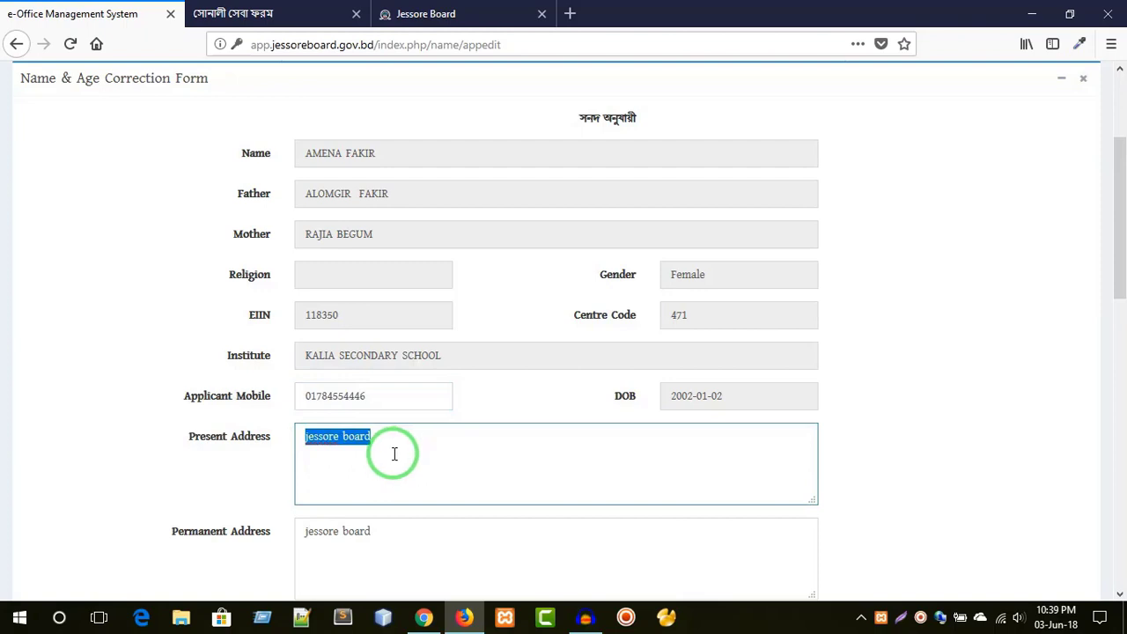
{"action": "scroll", "coordinate": [385, 454], "scroll_direction": "down", "scroll_amount": 2}
{"action": "left_click_drag", "start_coordinate": [374, 346], "coordinate": [244, 344]}
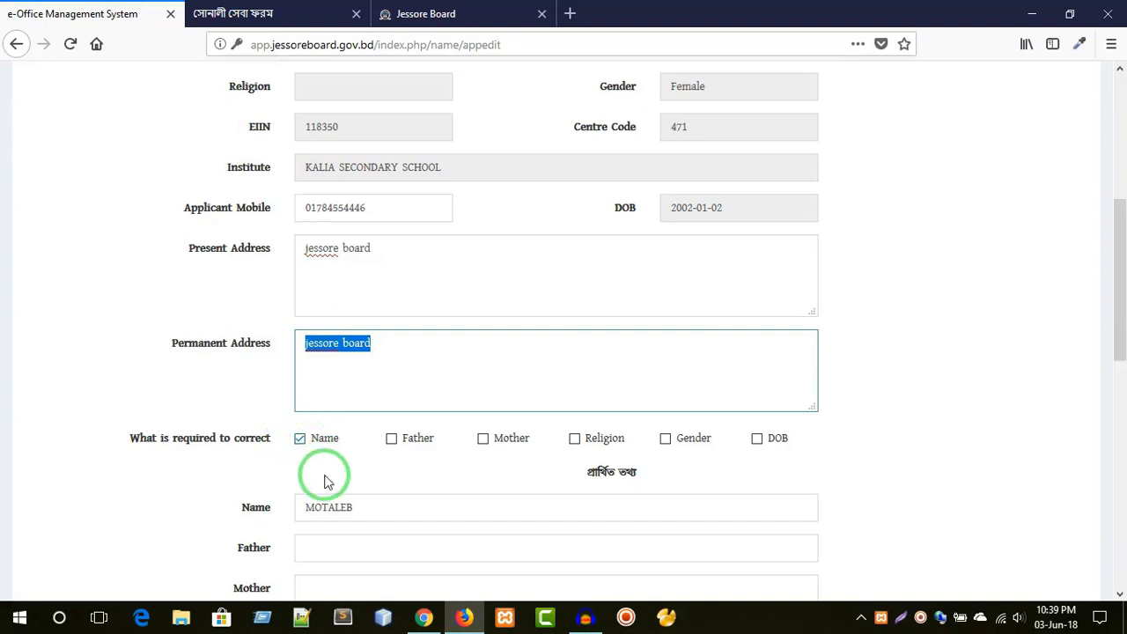
{"action": "left_click", "coordinate": [344, 506]}
{"action": "left_click_drag", "start_coordinate": [345, 506], "coordinate": [244, 507]}
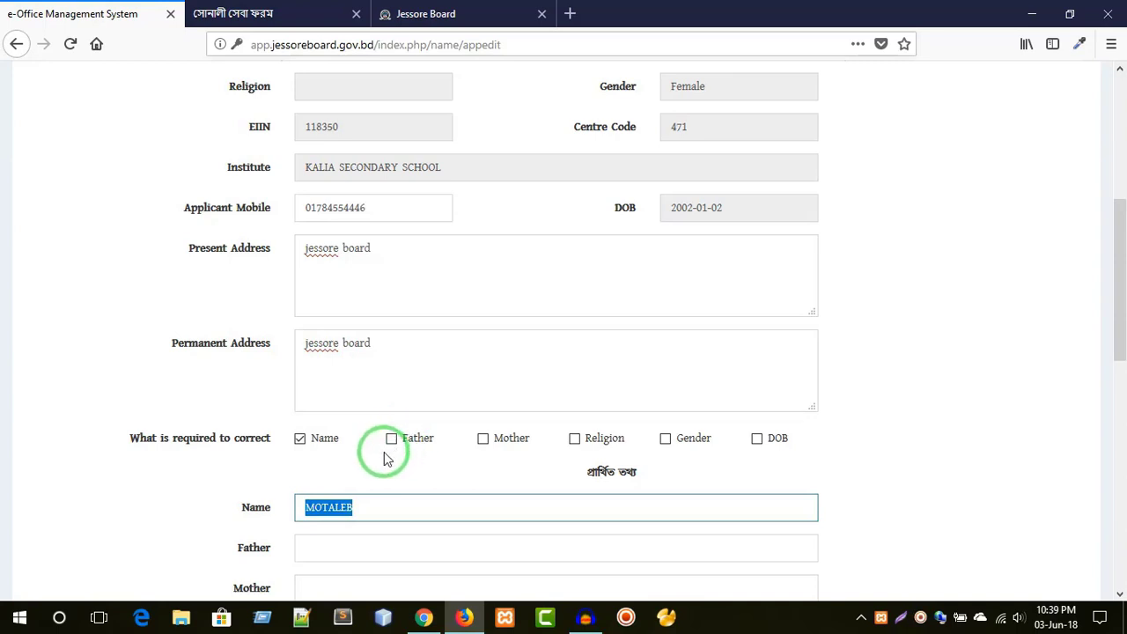
{"action": "left_click", "coordinate": [377, 450]}
{"action": "scroll", "coordinate": [367, 360], "scroll_direction": "down", "scroll_amount": 3}
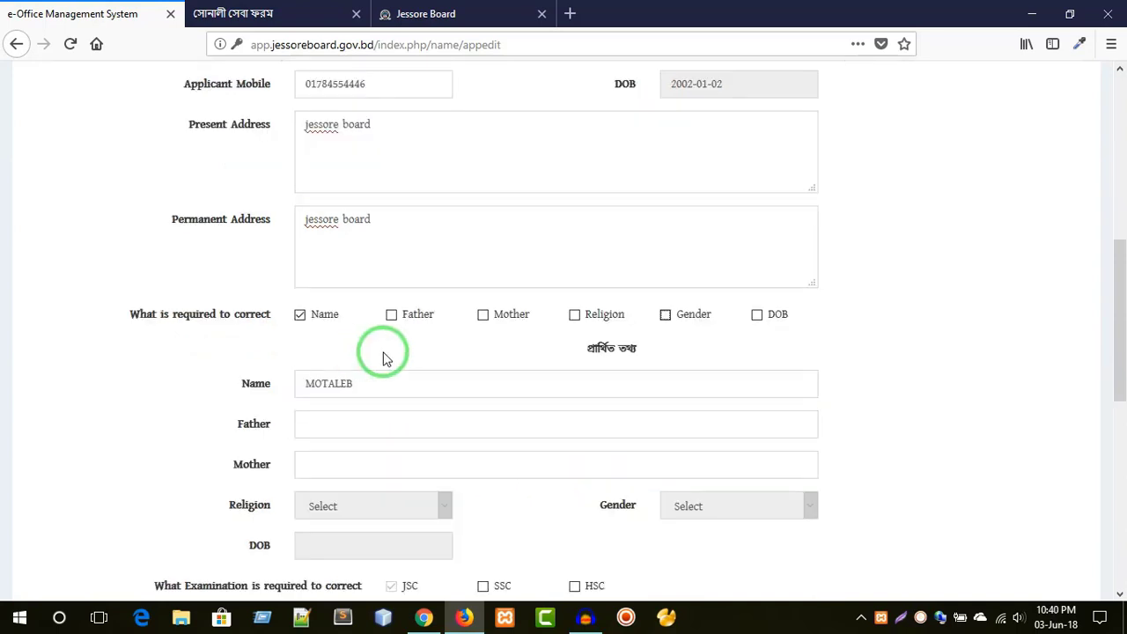
- Tick Gender for correction, set it to Male, and go Back to the sign-in page
{"action": "left_click", "coordinate": [665, 316]}
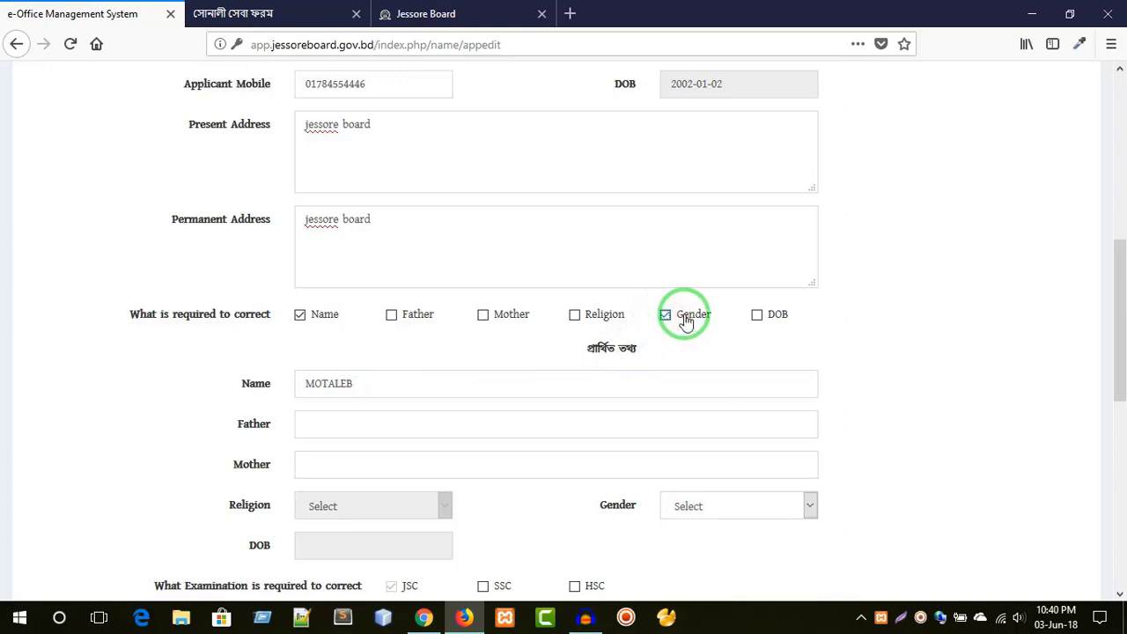
{"action": "left_click", "coordinate": [691, 508]}
{"action": "left_click", "coordinate": [686, 548]}
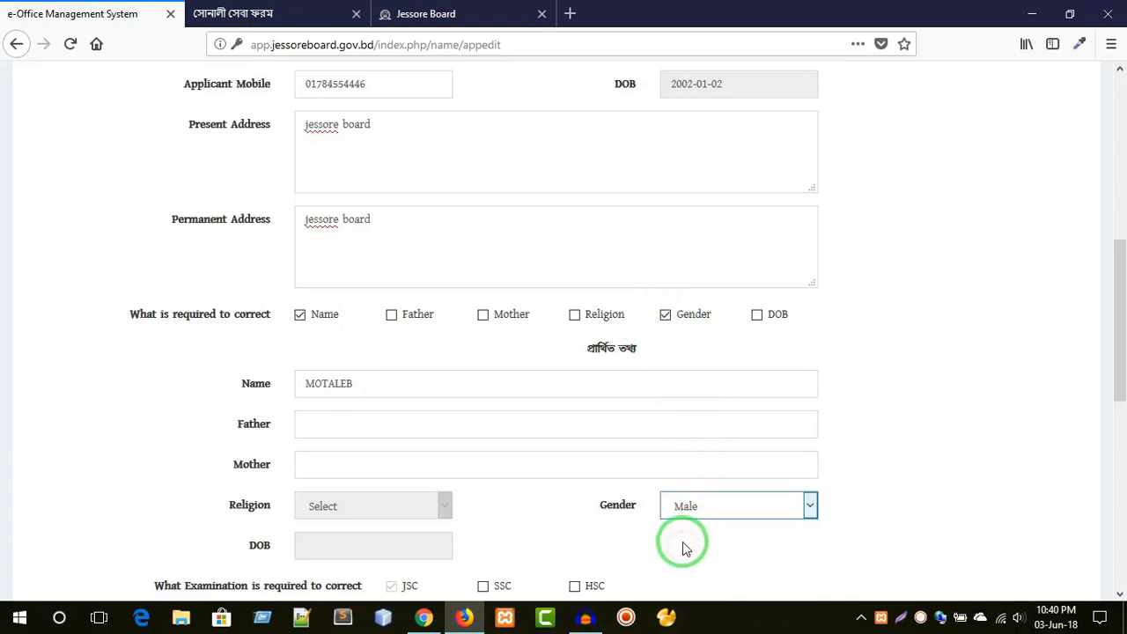
{"action": "scroll", "coordinate": [607, 528], "scroll_direction": "down", "scroll_amount": 1}
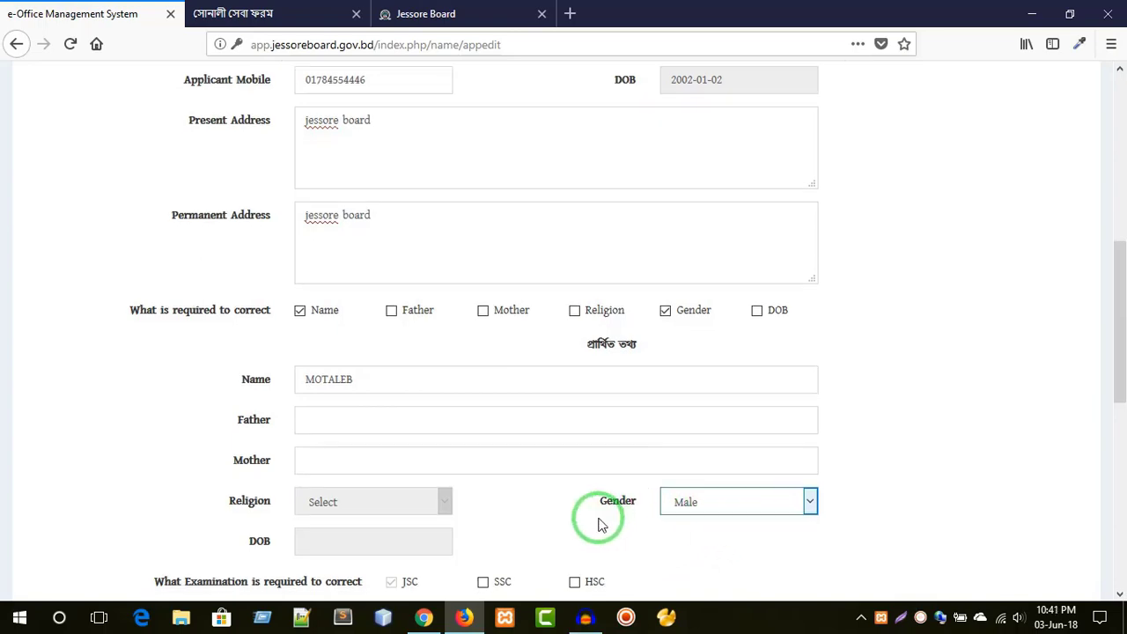
{"action": "scroll", "coordinate": [598, 525], "scroll_direction": "down", "scroll_amount": 5}
{"action": "scroll", "coordinate": [307, 523], "scroll_direction": "down", "scroll_amount": 3}
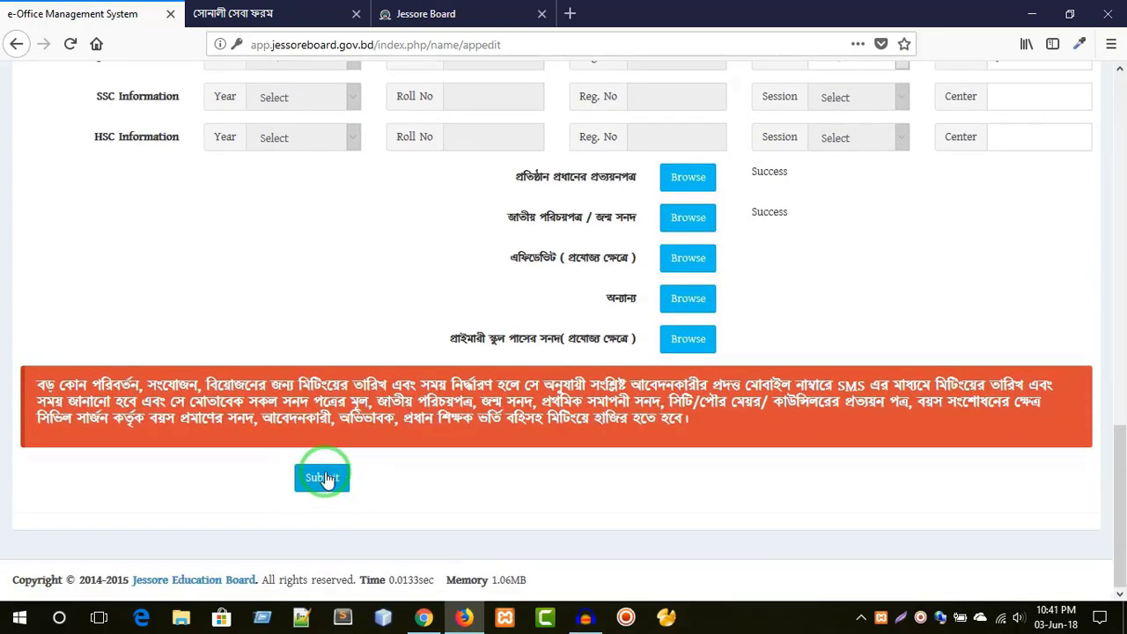
{"action": "scroll", "coordinate": [520, 503], "scroll_direction": "up", "scroll_amount": 5}
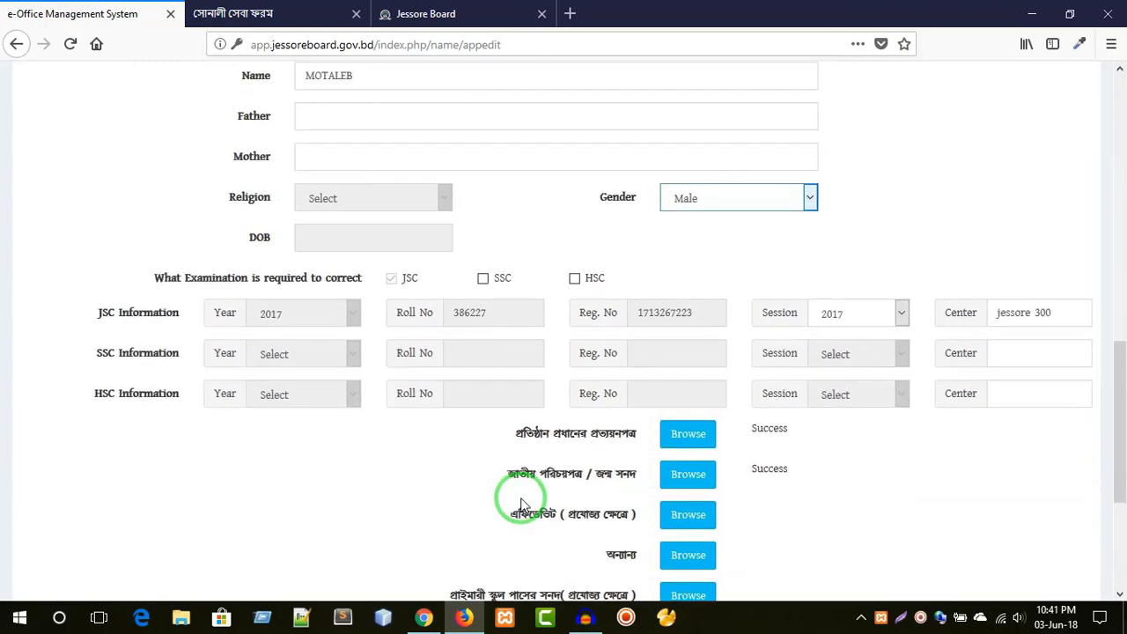
{"action": "scroll", "coordinate": [520, 502], "scroll_direction": "up", "scroll_amount": 6}
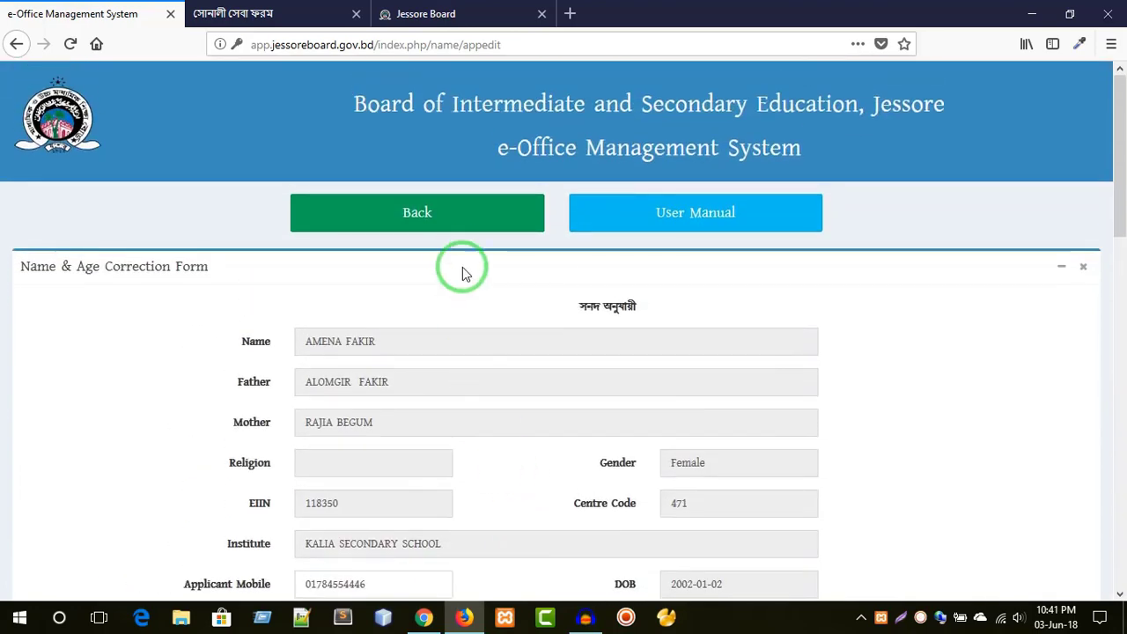
{"action": "left_click", "coordinate": [463, 238]}
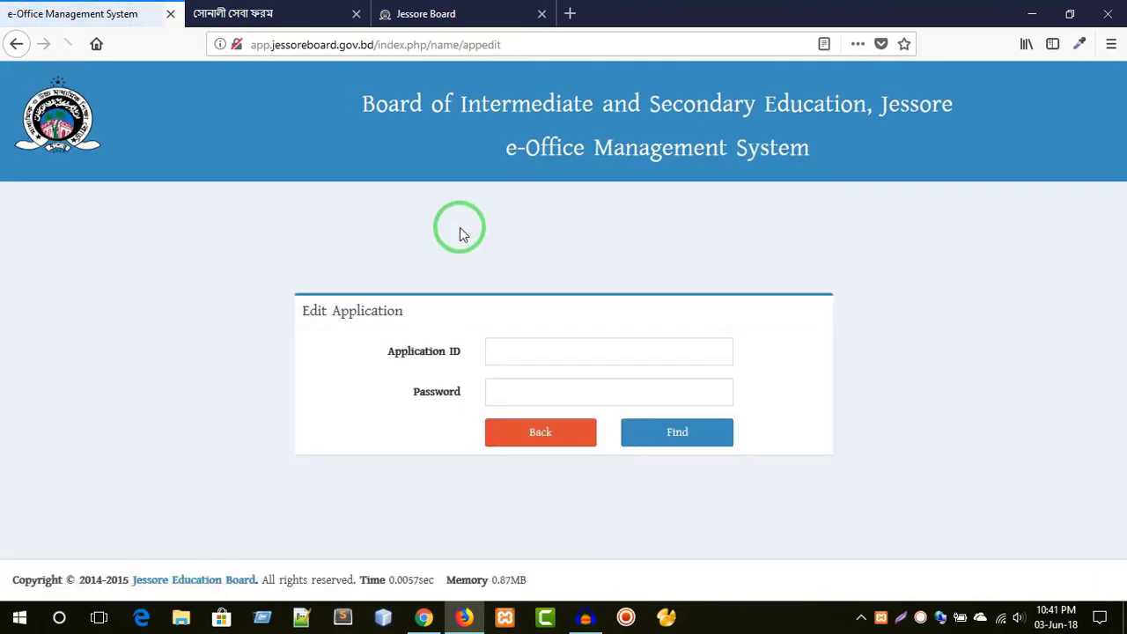
- On Last Update of Application, enter the application ID and password and run Find
{"action": "left_click", "coordinate": [535, 434]}
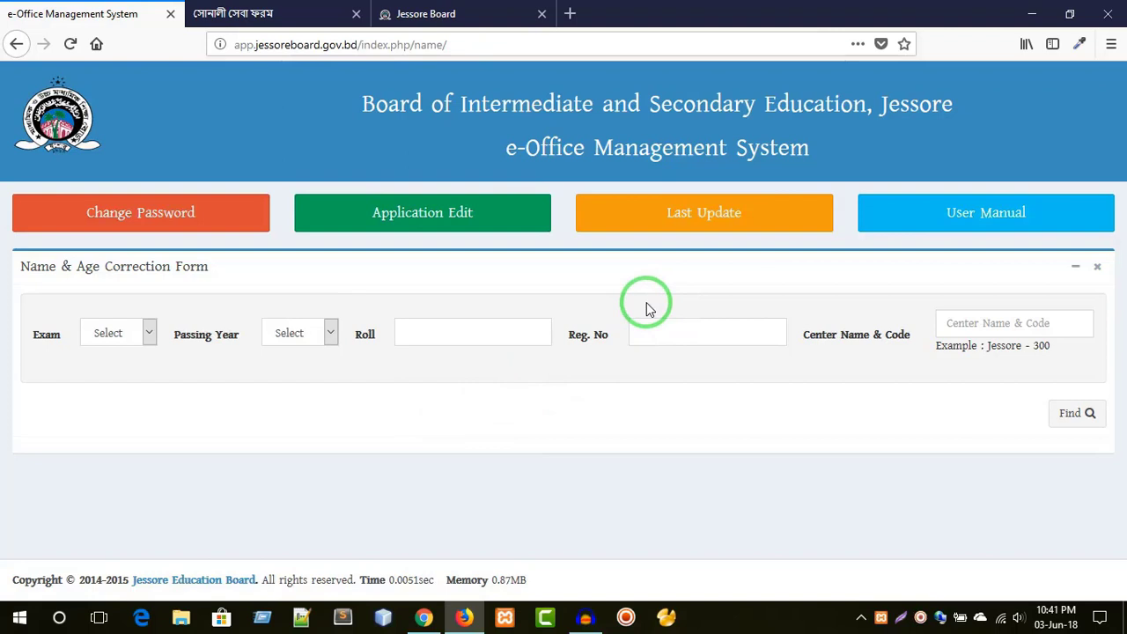
{"action": "left_click", "coordinate": [698, 218]}
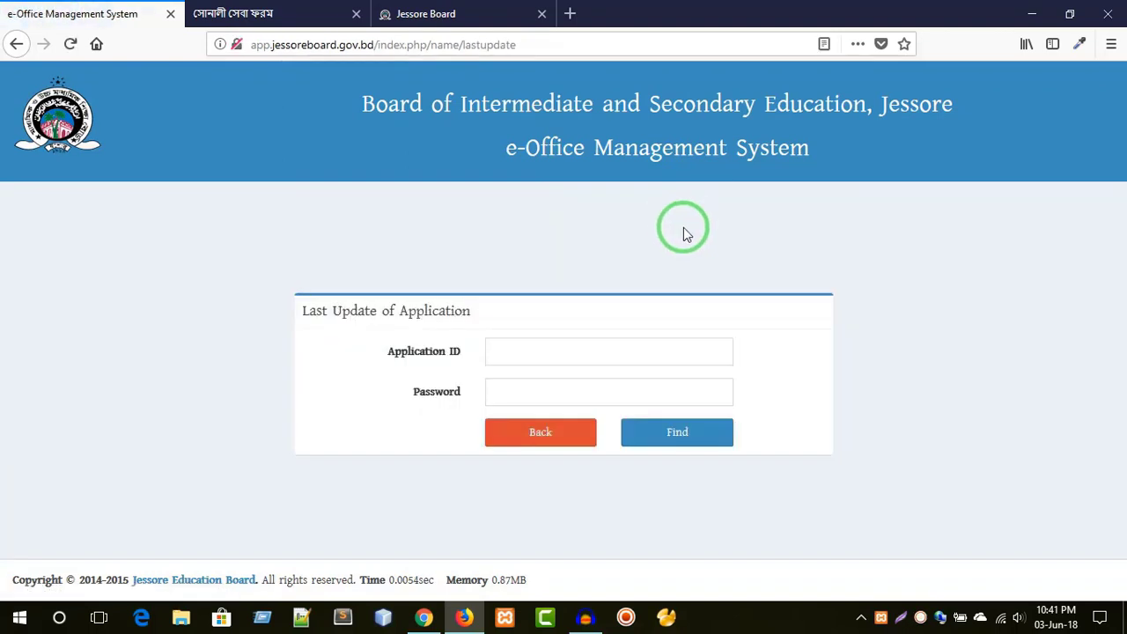
{"action": "left_click", "coordinate": [574, 349]}
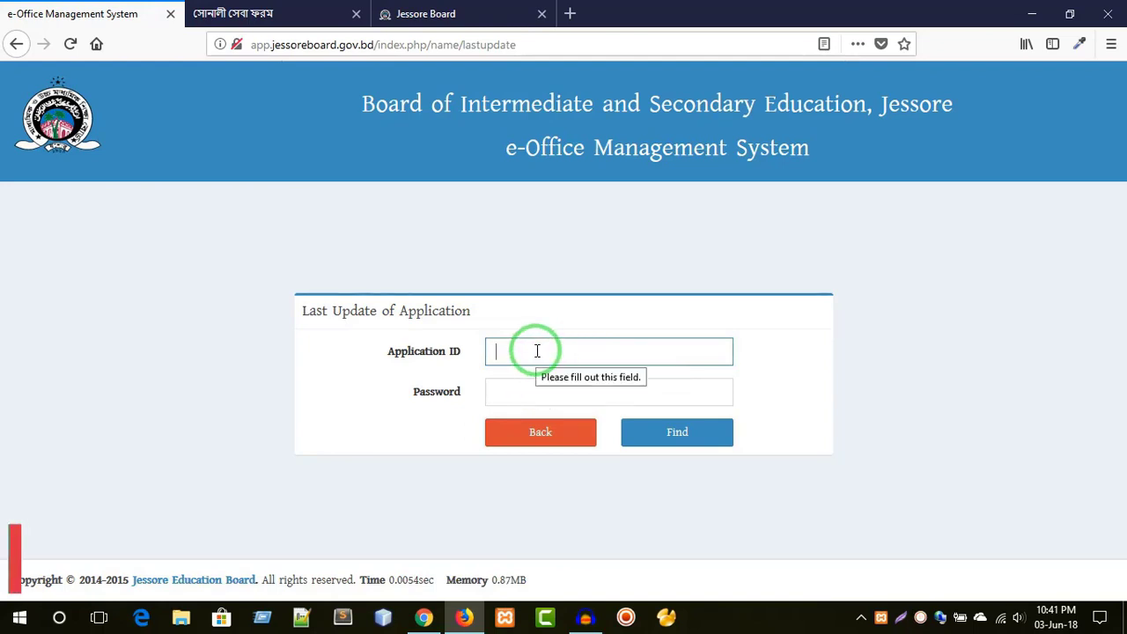
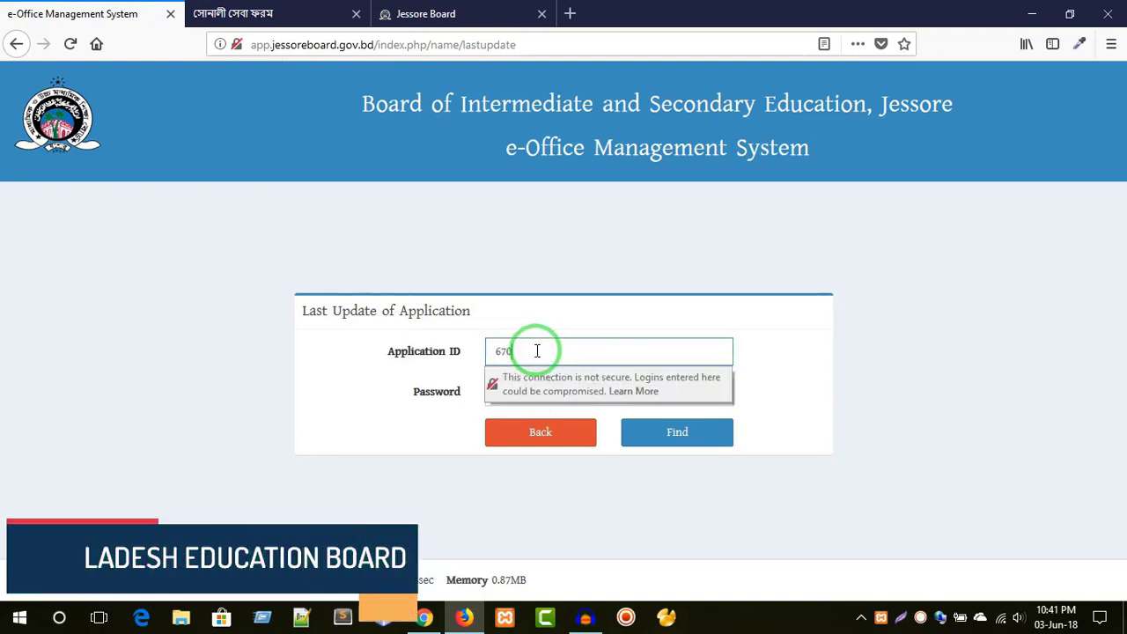
{"action": "left_click", "coordinate": [352, 415]}
{"action": "left_click", "coordinate": [527, 391]}
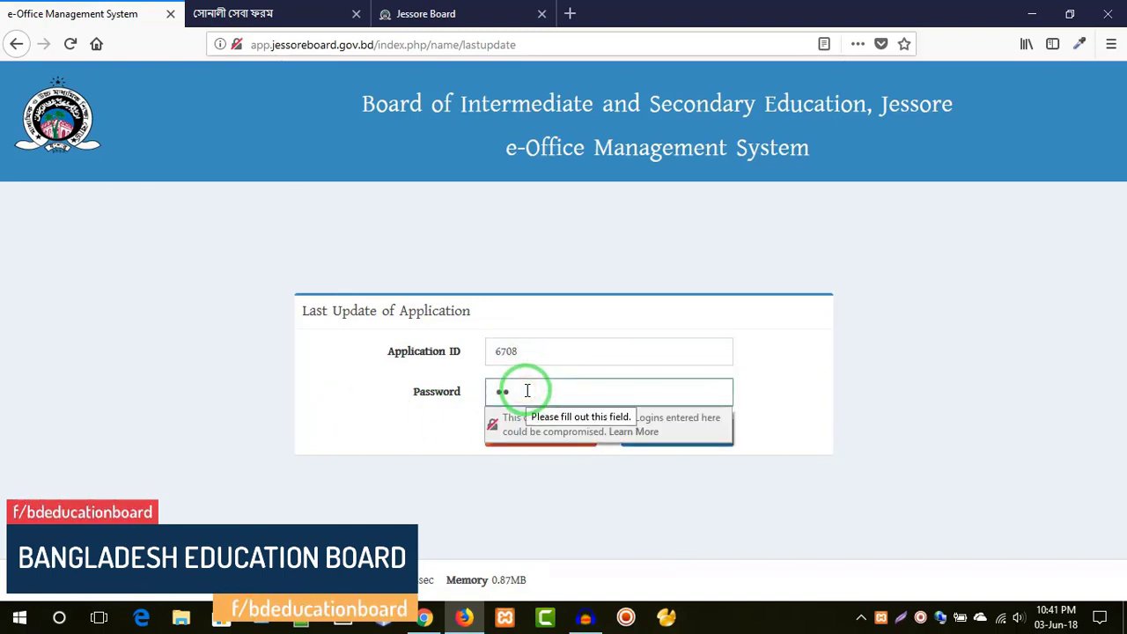
{"action": "type", "text": "******"}
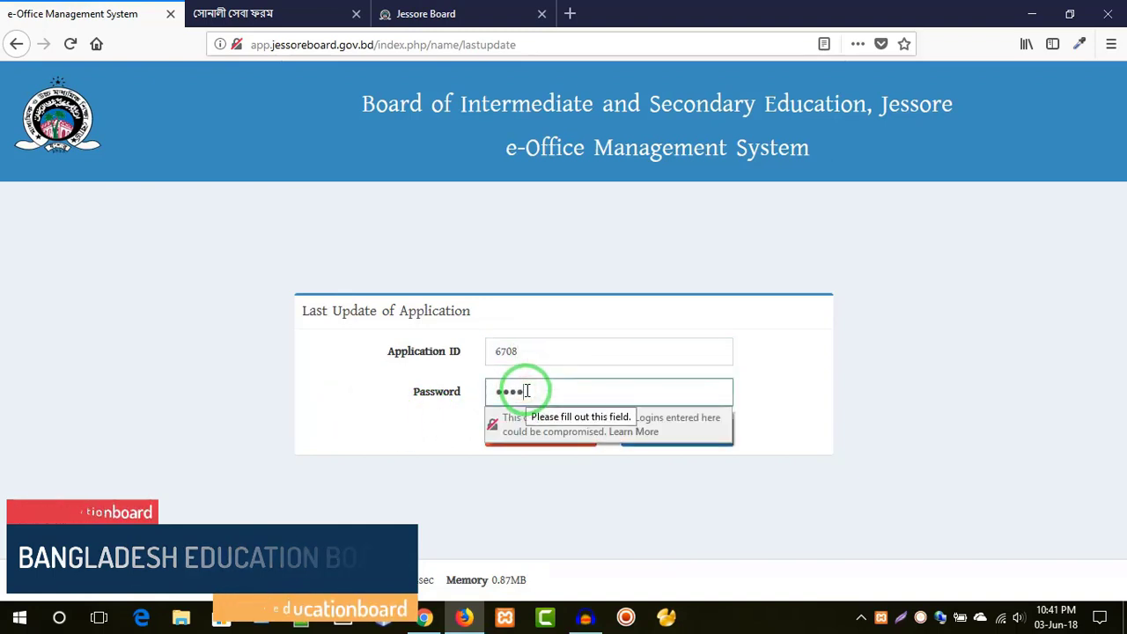
{"action": "left_click", "coordinate": [440, 460]}
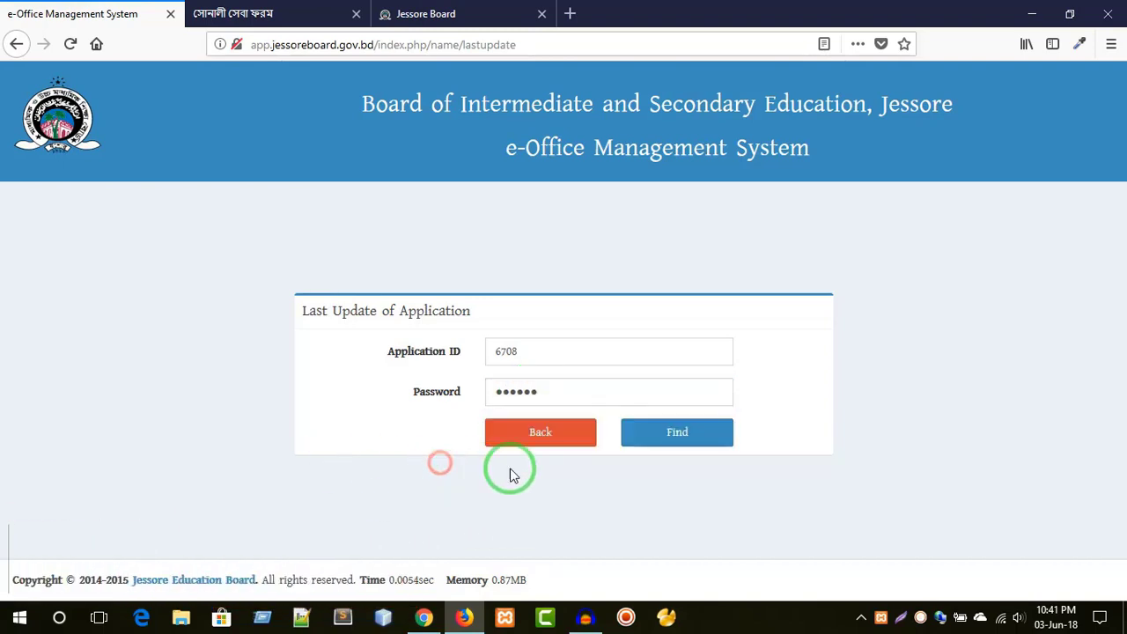
{"action": "left_click", "coordinate": [692, 432]}
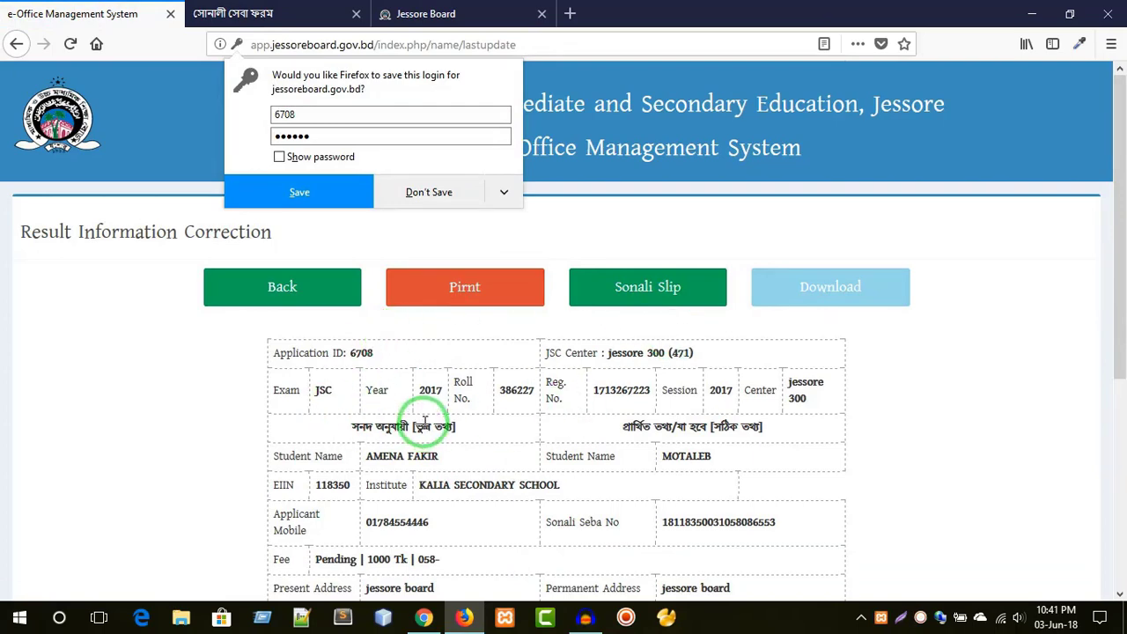
- Dismiss the save-login prompt, then open and close the Sonali bank slip tabs
{"action": "left_click", "coordinate": [935, 355]}
{"action": "scroll", "coordinate": [880, 370], "scroll_direction": "down", "scroll_amount": 4}
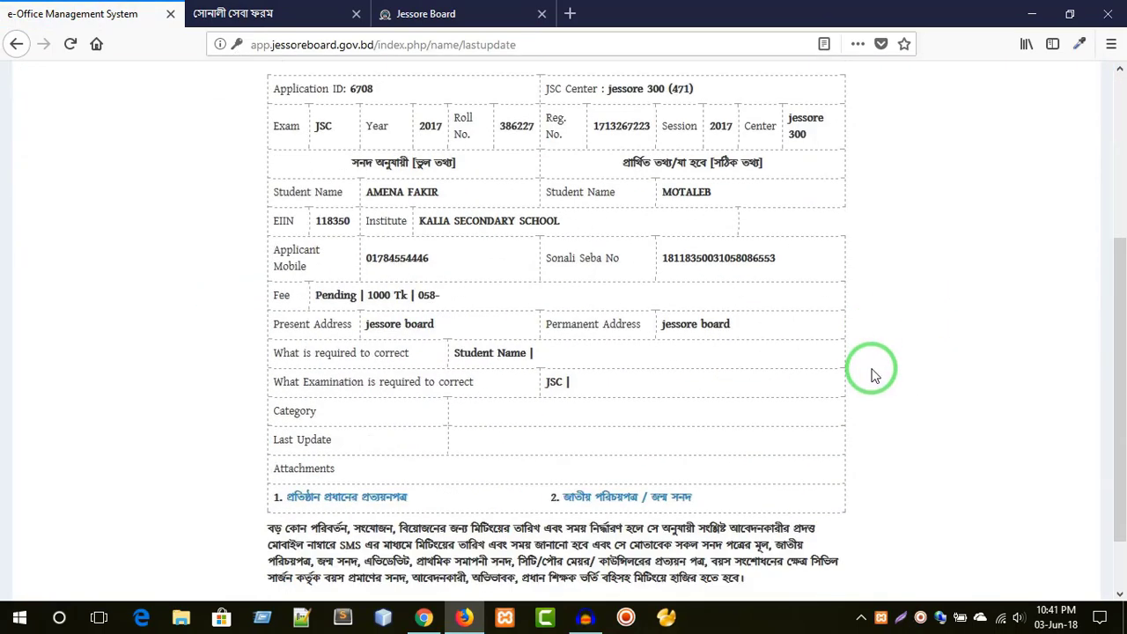
{"action": "scroll", "coordinate": [855, 382], "scroll_direction": "up", "scroll_amount": 5}
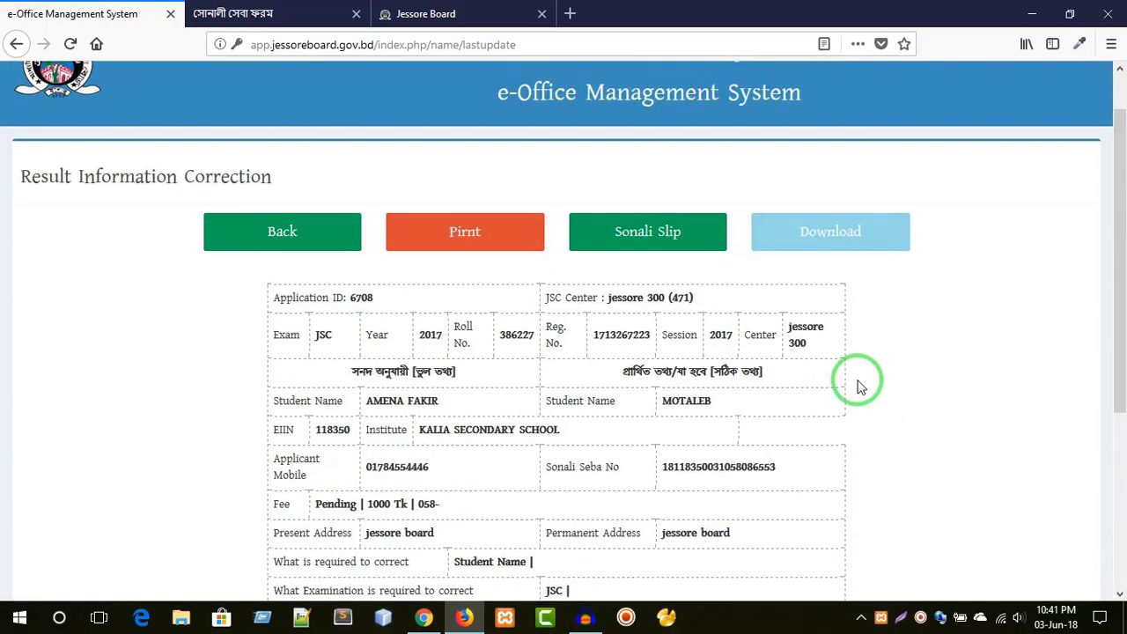
{"action": "left_click", "coordinate": [465, 245]}
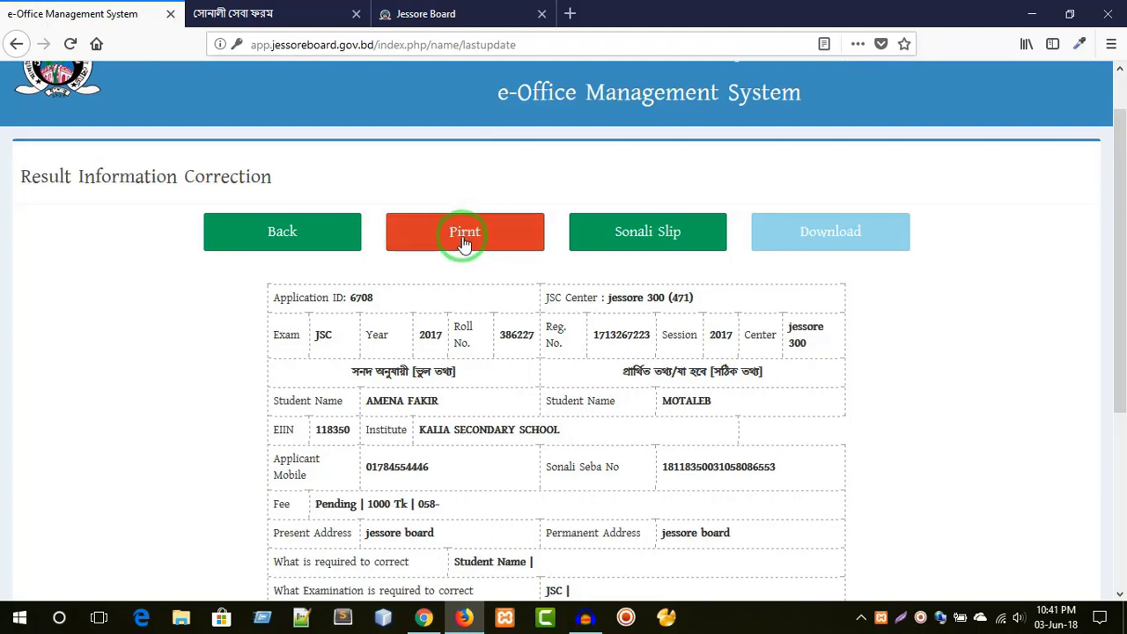
{"action": "left_click", "coordinate": [646, 239]}
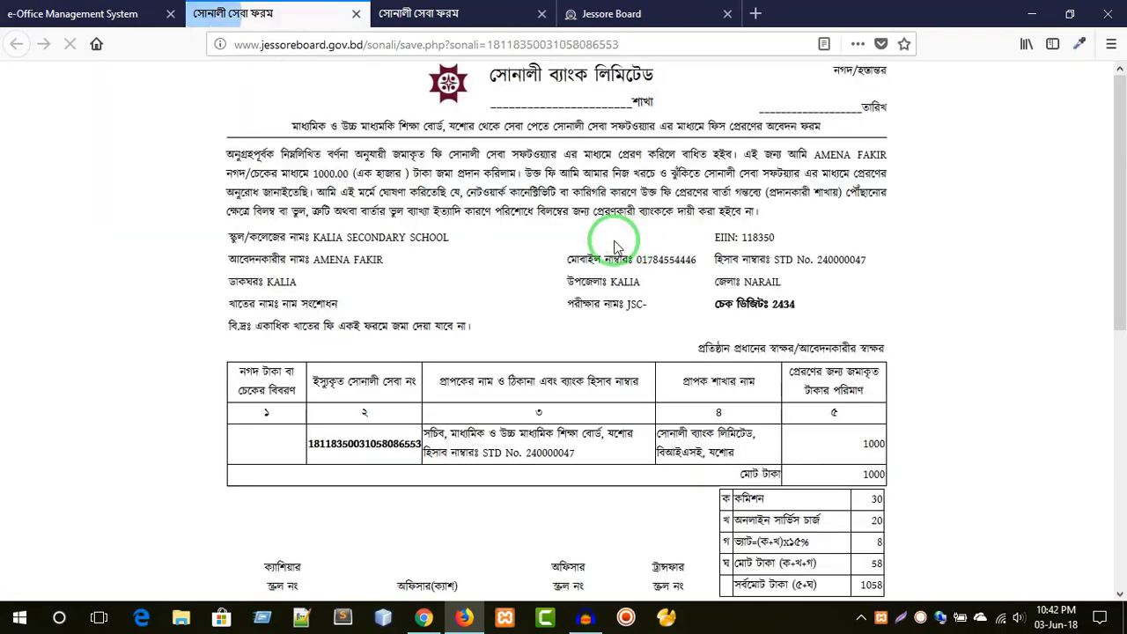
{"action": "left_click", "coordinate": [356, 13]}
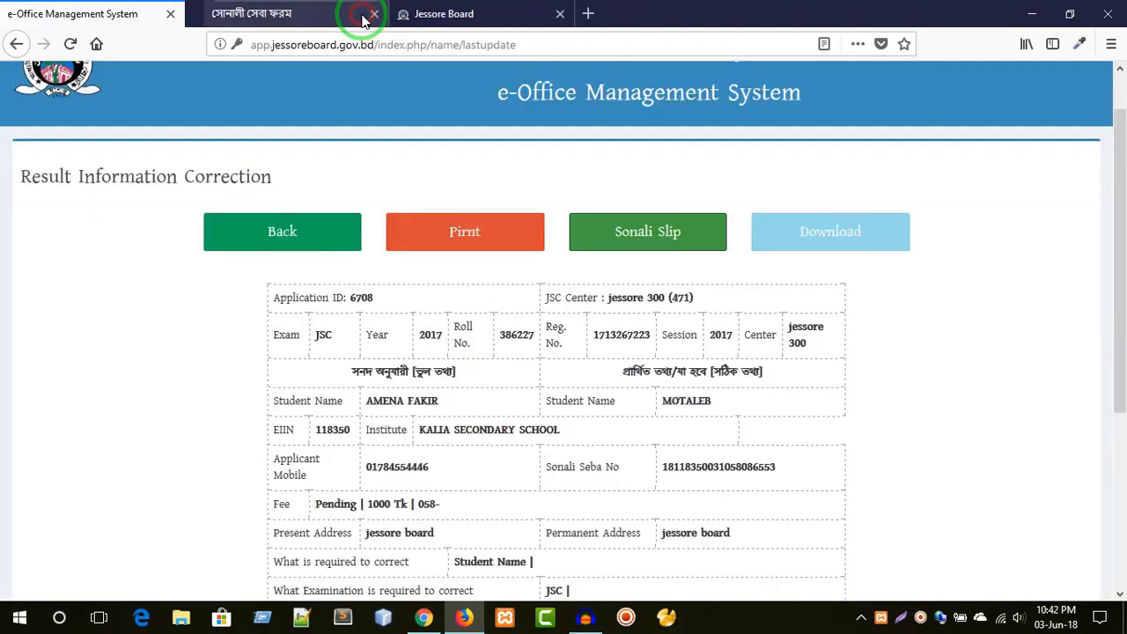
{"action": "left_click", "coordinate": [356, 13]}
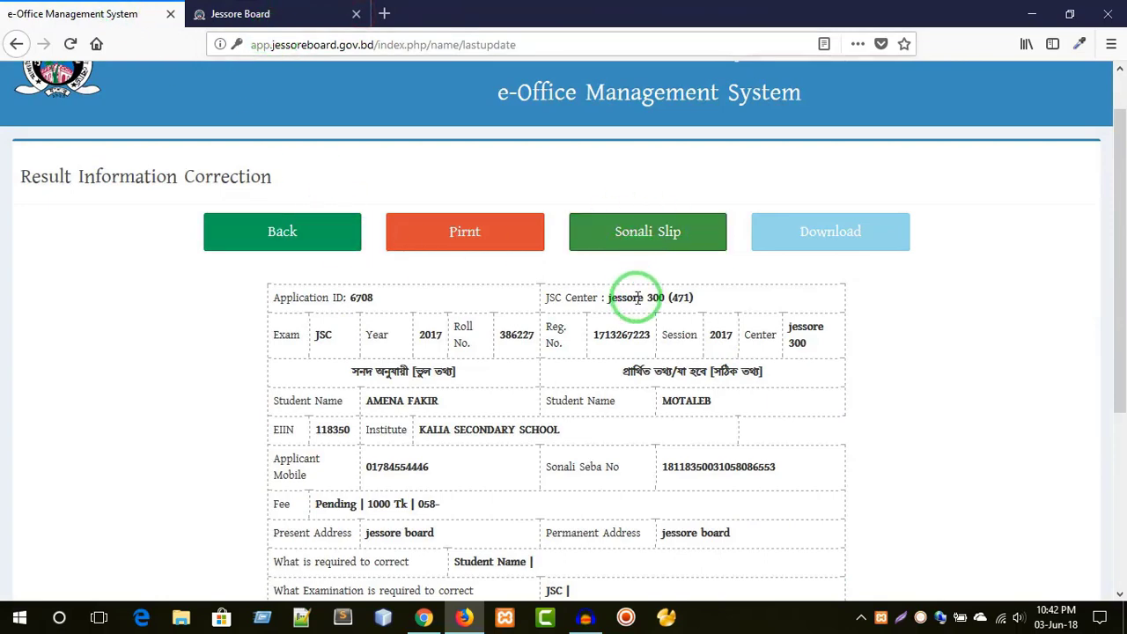
- Check the current and requested student names and the empty Last Update, then leave the record
{"action": "scroll", "coordinate": [637, 297], "scroll_direction": "down", "scroll_amount": 2}
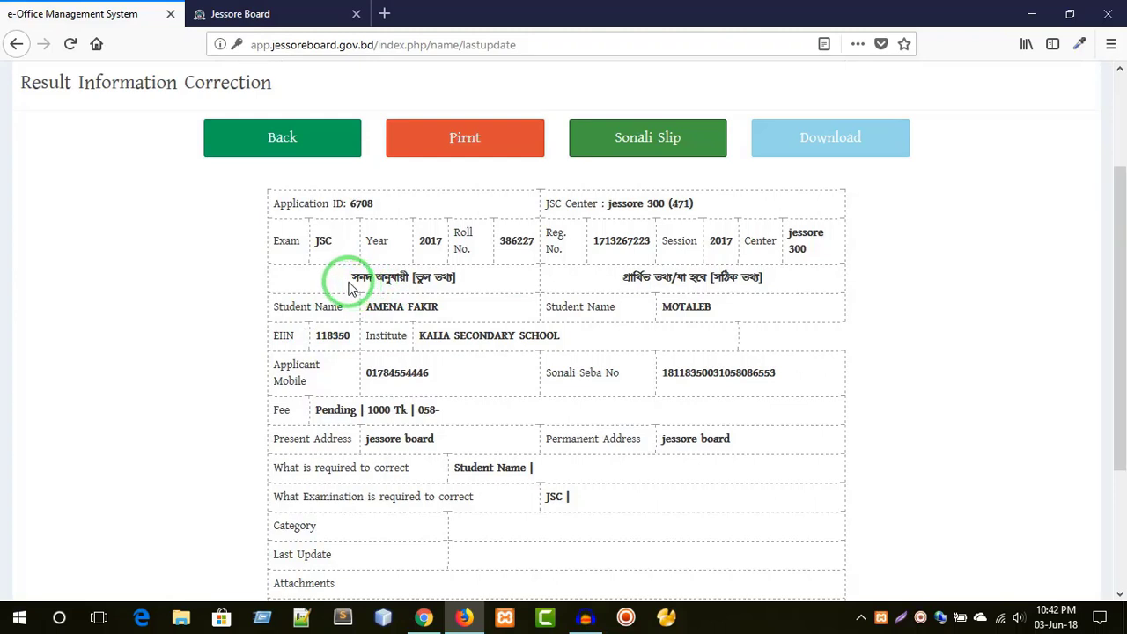
{"action": "left_click_drag", "start_coordinate": [368, 313], "coordinate": [448, 305]}
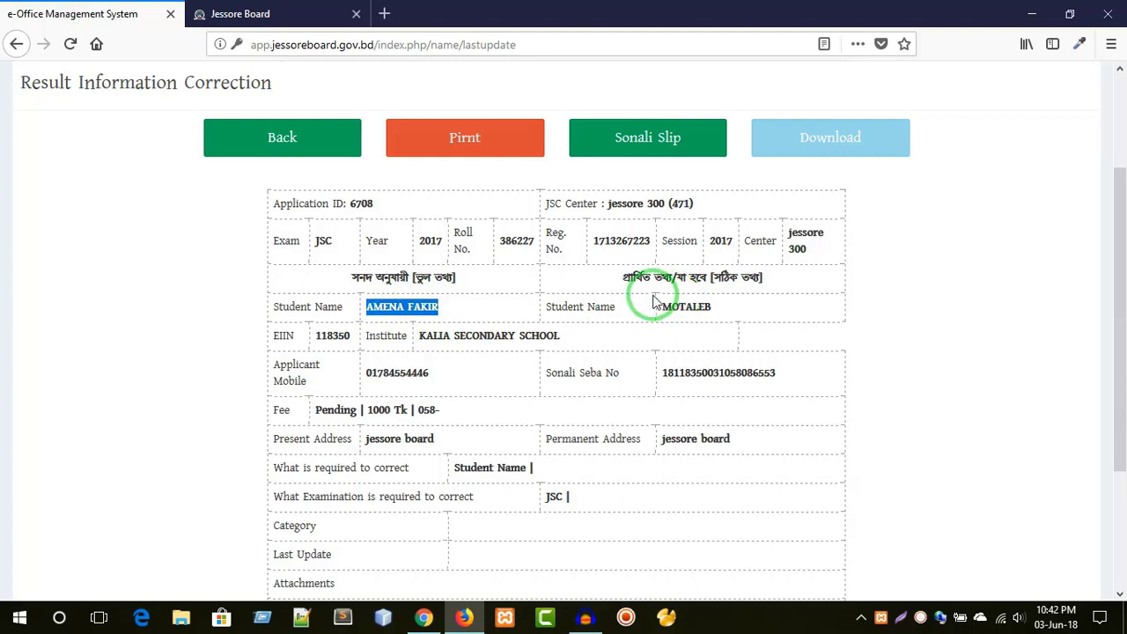
{"action": "left_click_drag", "start_coordinate": [664, 306], "coordinate": [713, 304]}
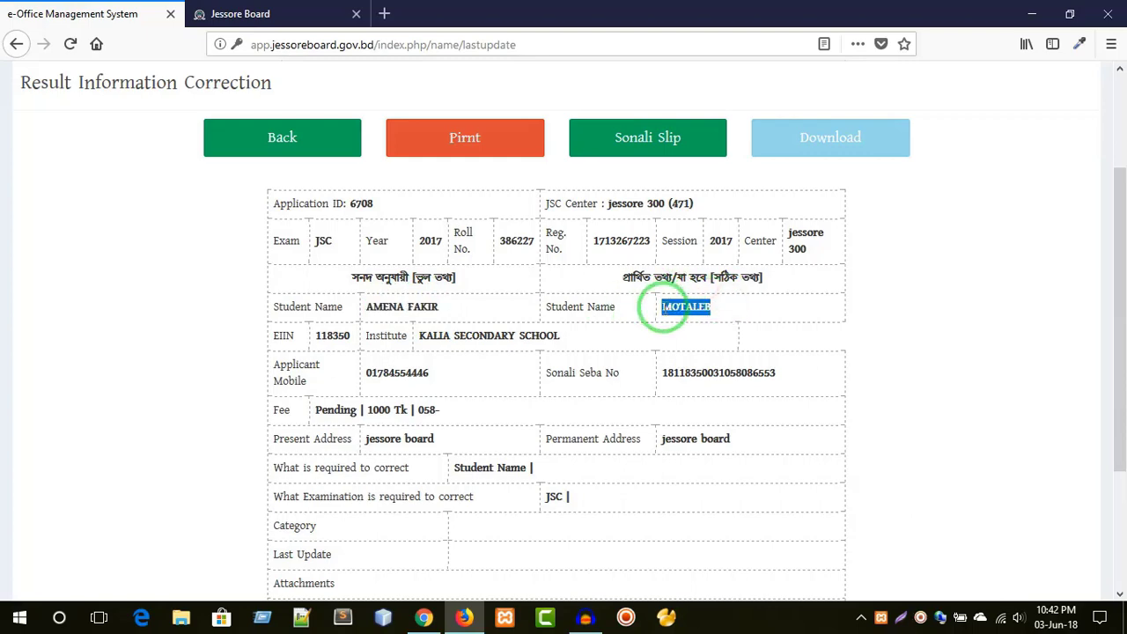
{"action": "scroll", "coordinate": [667, 309], "scroll_direction": "down", "scroll_amount": 2}
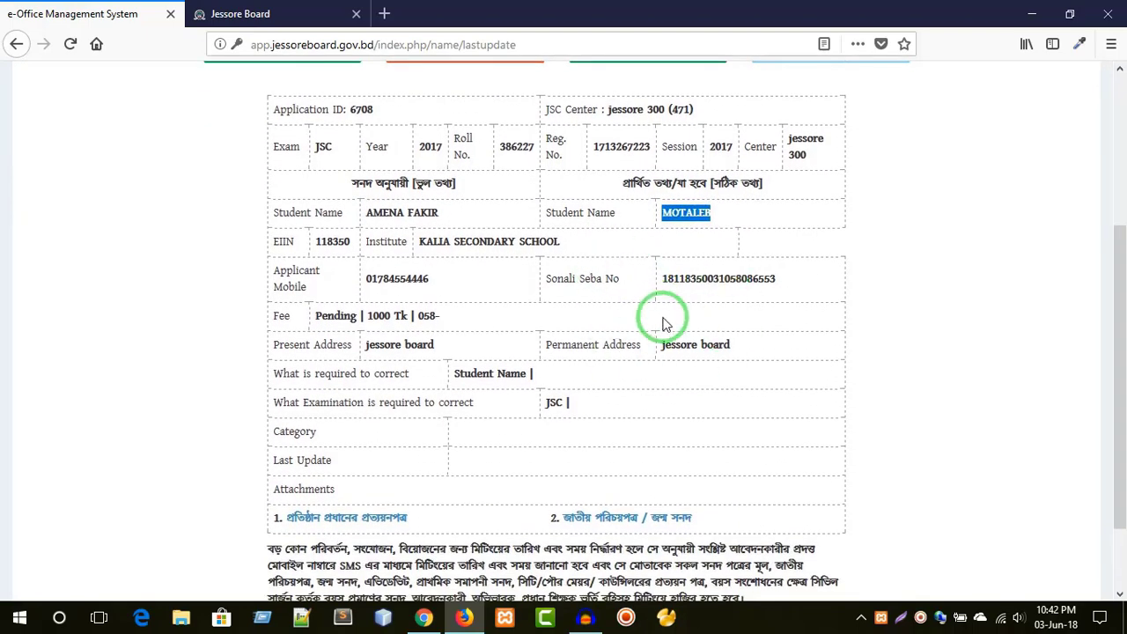
{"action": "scroll", "coordinate": [595, 284], "scroll_direction": "up", "scroll_amount": 2}
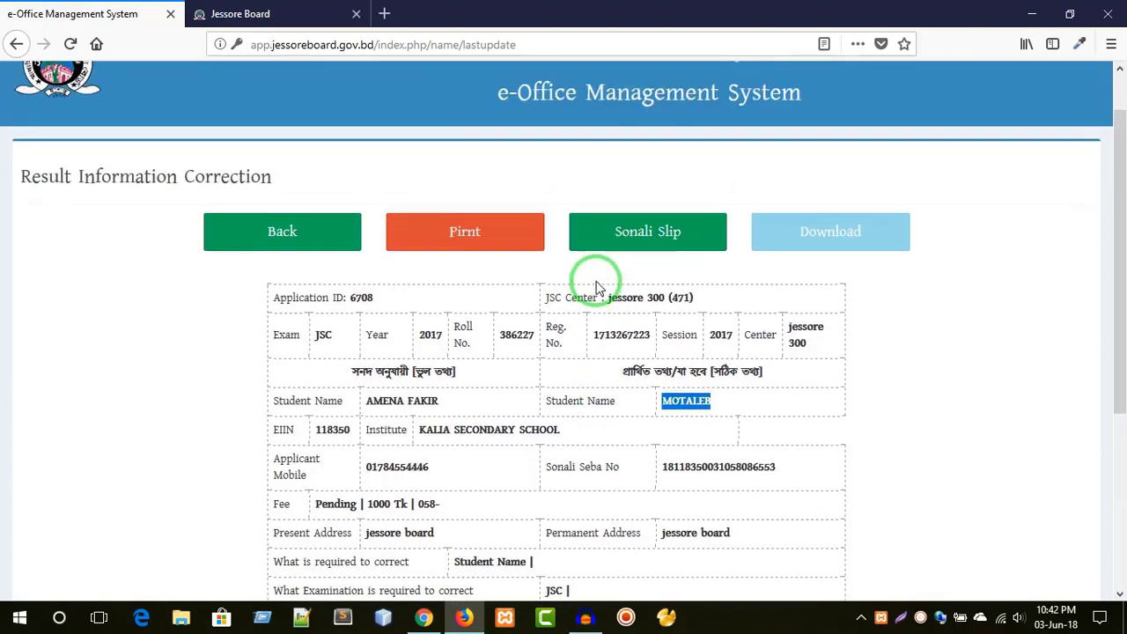
{"action": "scroll", "coordinate": [616, 410], "scroll_direction": "down", "scroll_amount": 3}
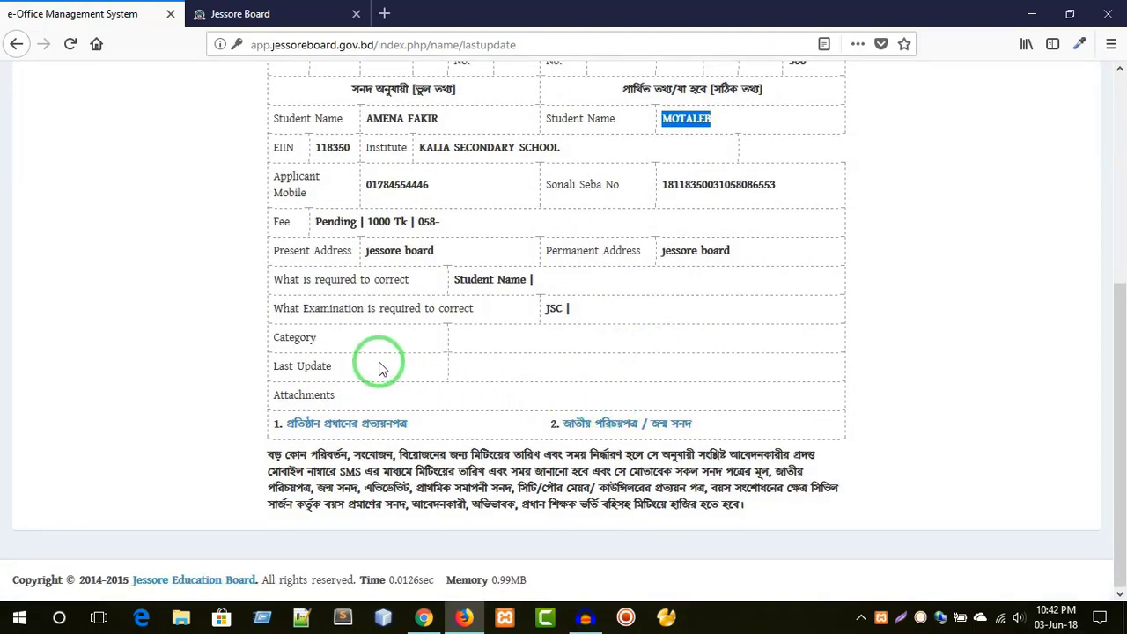
{"action": "left_click_drag", "start_coordinate": [331, 366], "coordinate": [269, 378]}
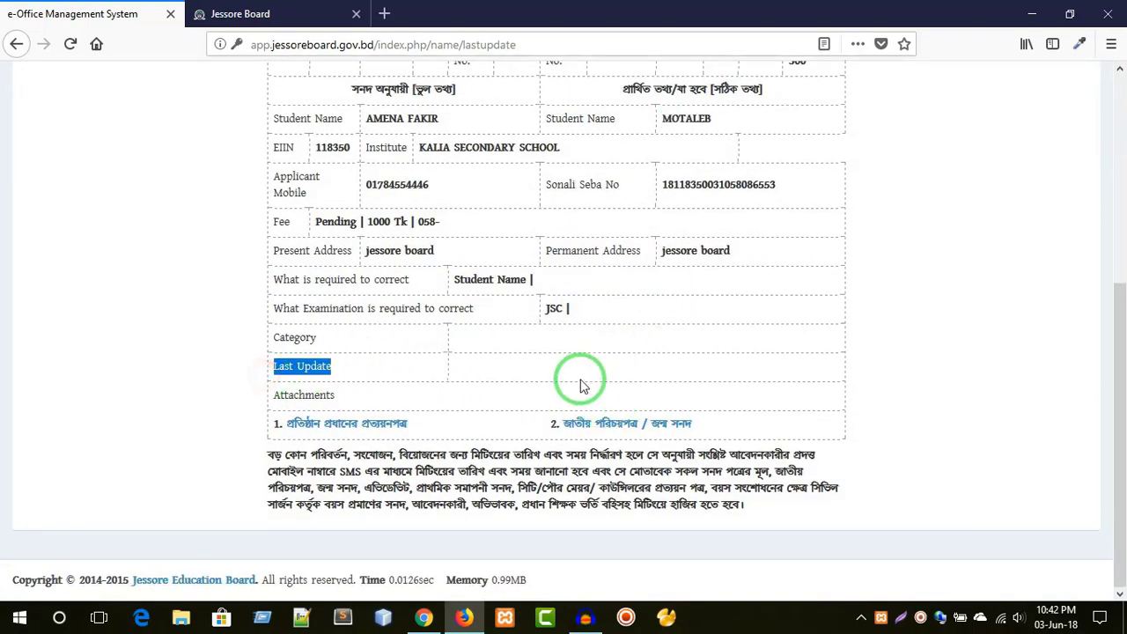
{"action": "left_click", "coordinate": [508, 376]}
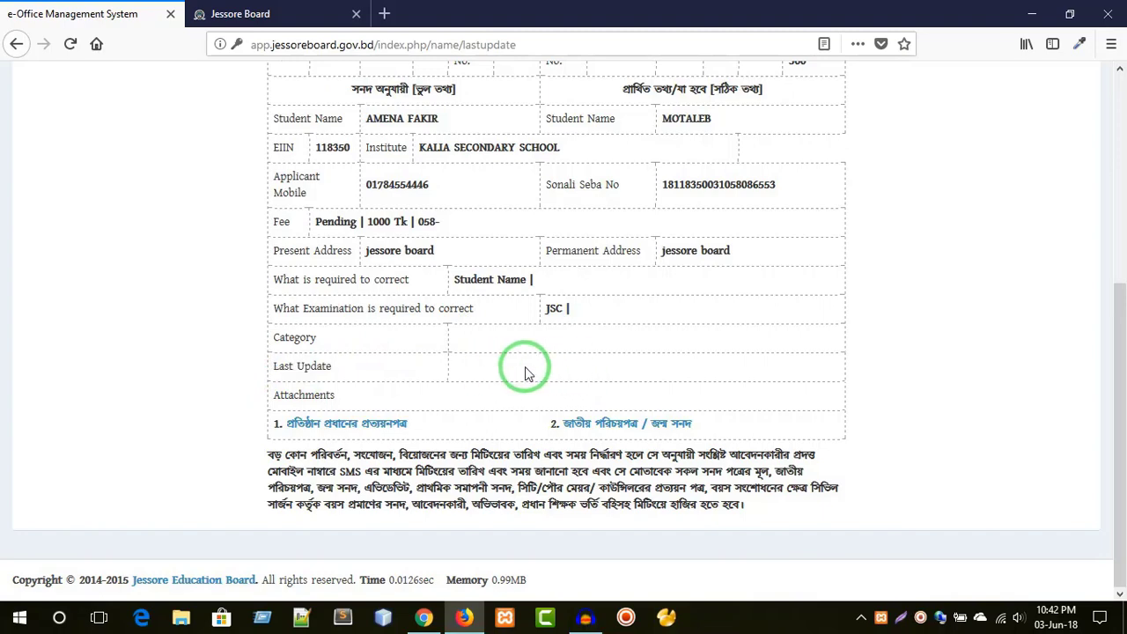
{"action": "scroll", "coordinate": [526, 373], "scroll_direction": "up", "scroll_amount": 3}
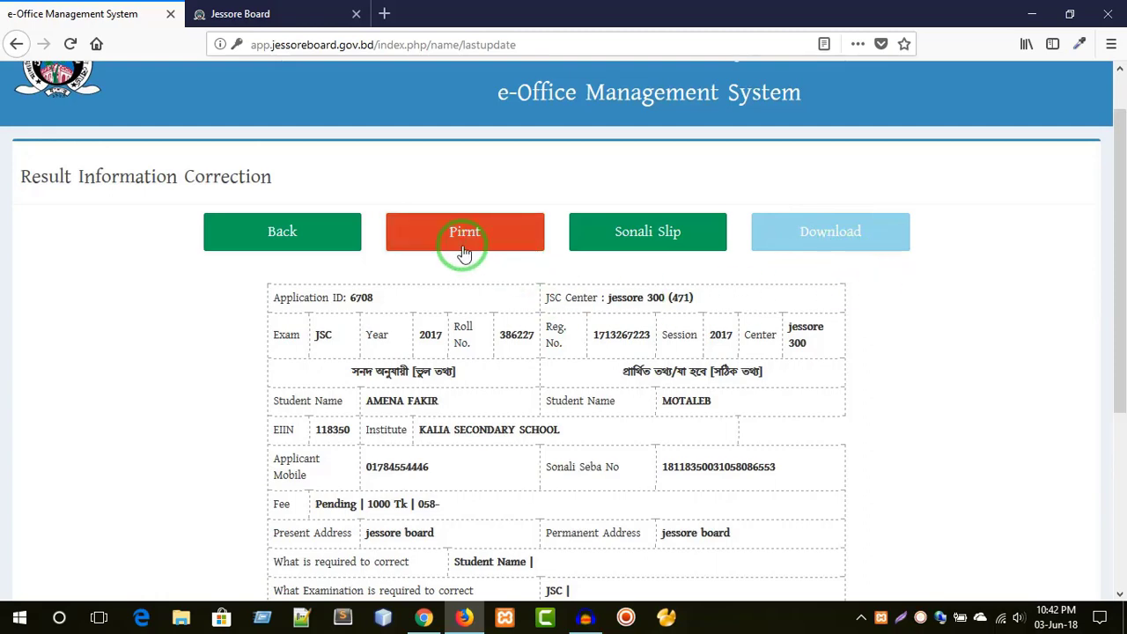
{"action": "left_click", "coordinate": [310, 238]}
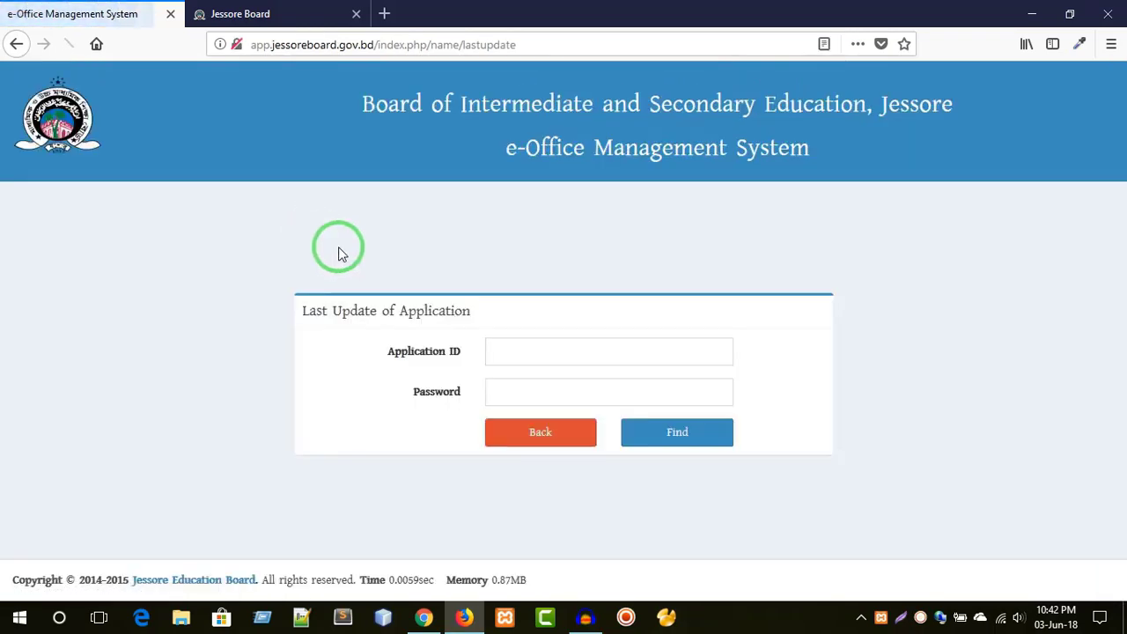
- Request a password change using the saved application ID and registered mobile number suggestions
{"action": "left_click", "coordinate": [543, 440]}
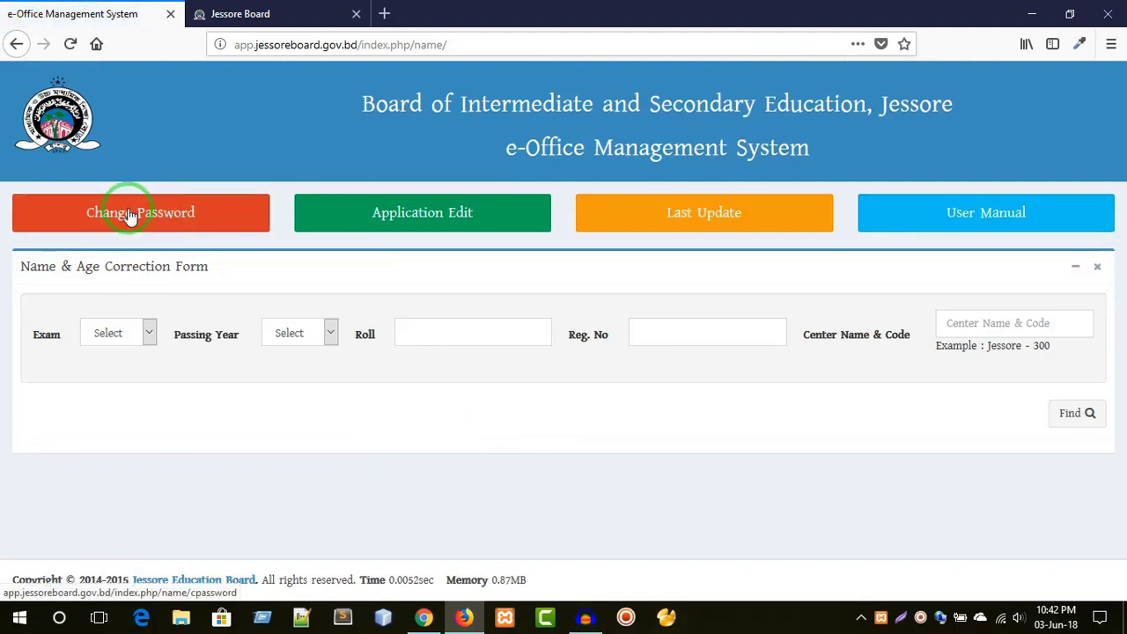
{"action": "left_click", "coordinate": [130, 216]}
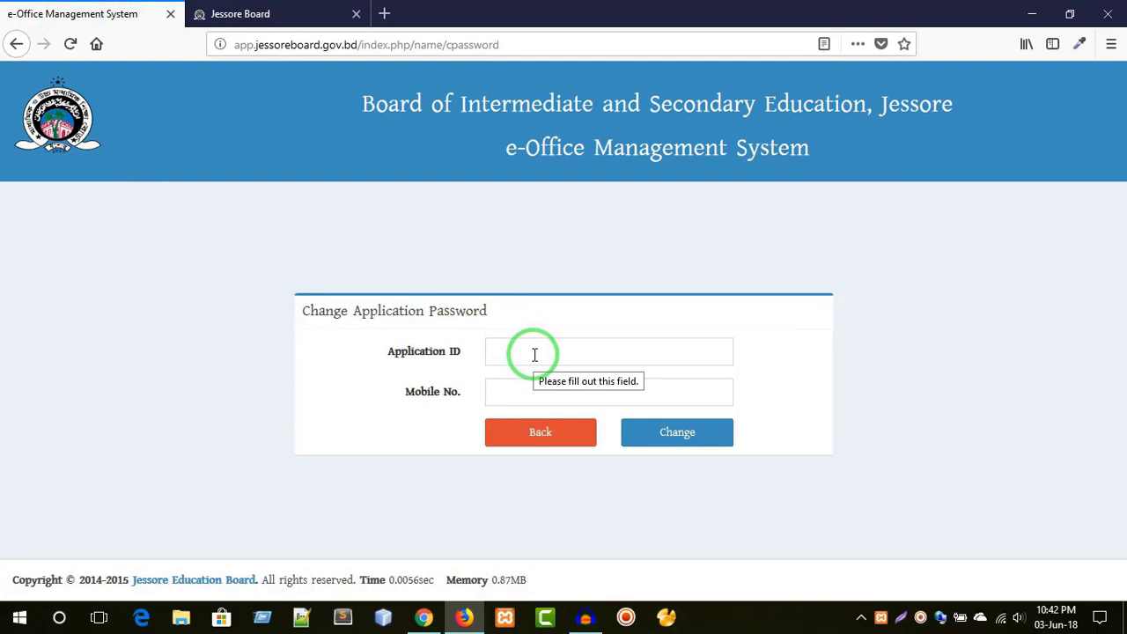
{"action": "left_click", "coordinate": [534, 354]}
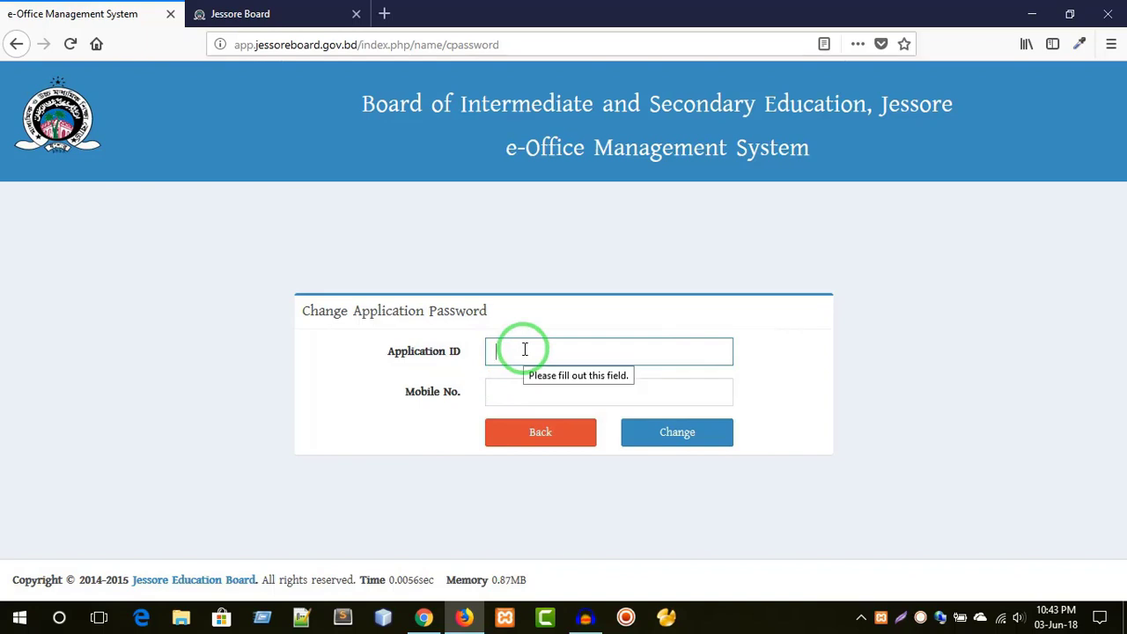
{"action": "type", "text": "67"}
{"action": "key", "text": "Down"}
{"action": "key", "text": "Return"}
{"action": "left_click", "coordinate": [525, 390]}
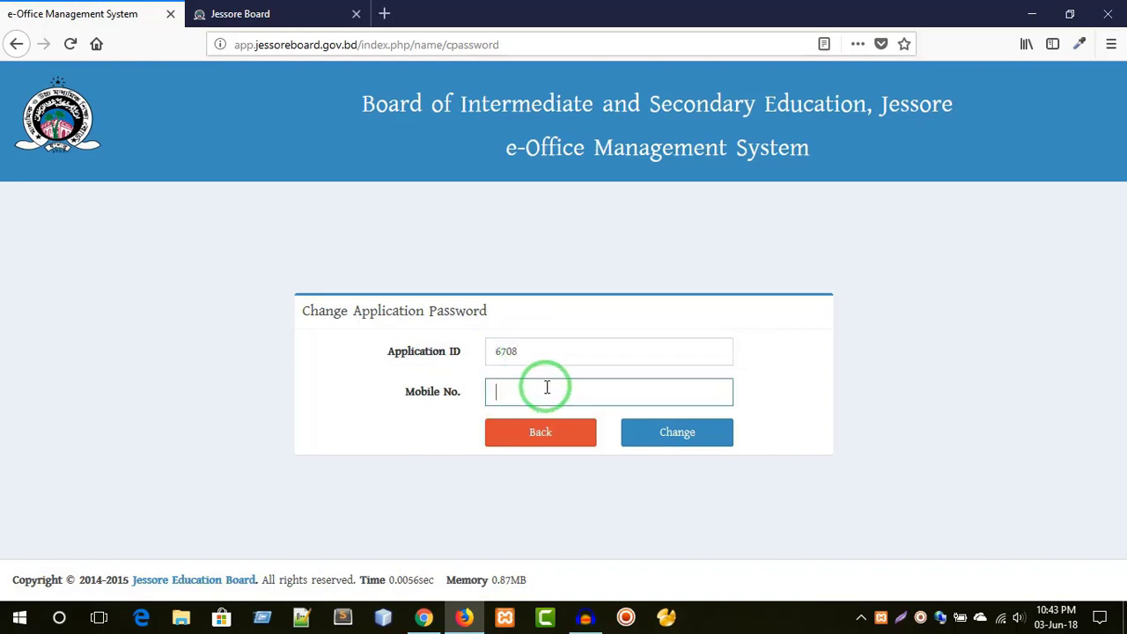
{"action": "type", "text": "01"}
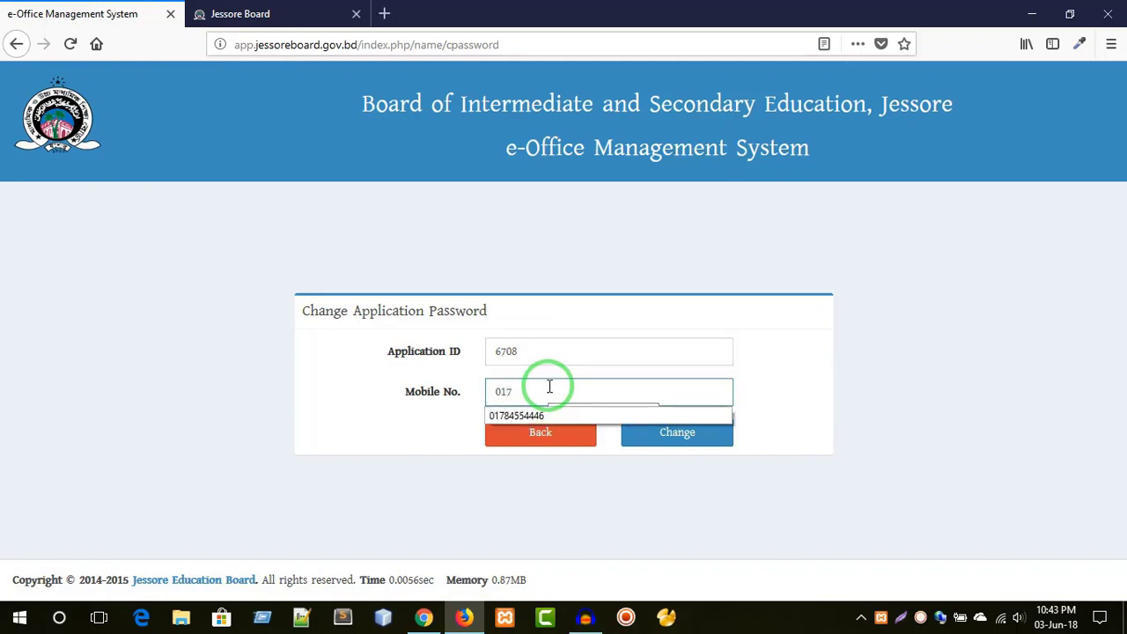
{"action": "type", "text": "7"}
{"action": "key", "text": "Down"}
{"action": "key", "text": "Return"}
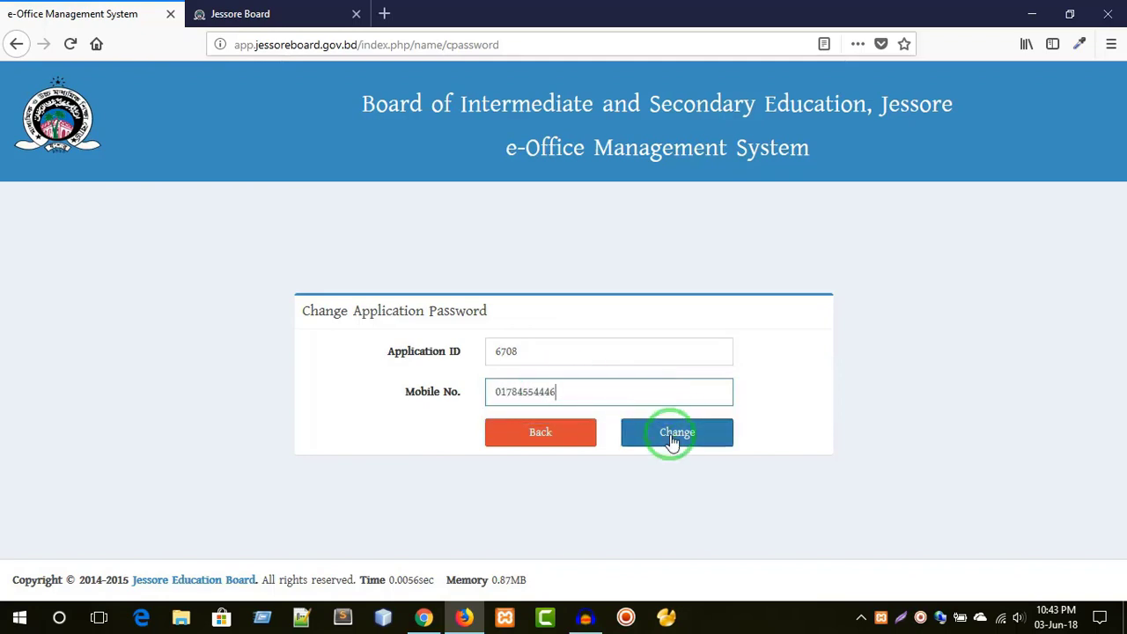
{"action": "left_click", "coordinate": [671, 439]}
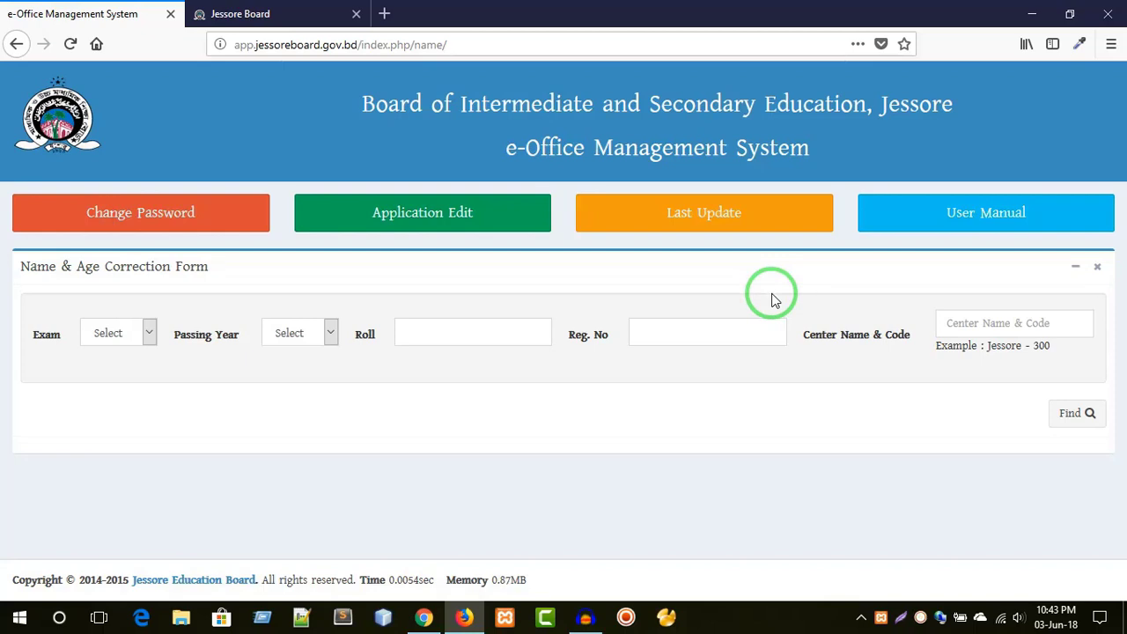
- Choose SSC as the exam and 1995 as the passing year
{"action": "left_click", "coordinate": [126, 332]}
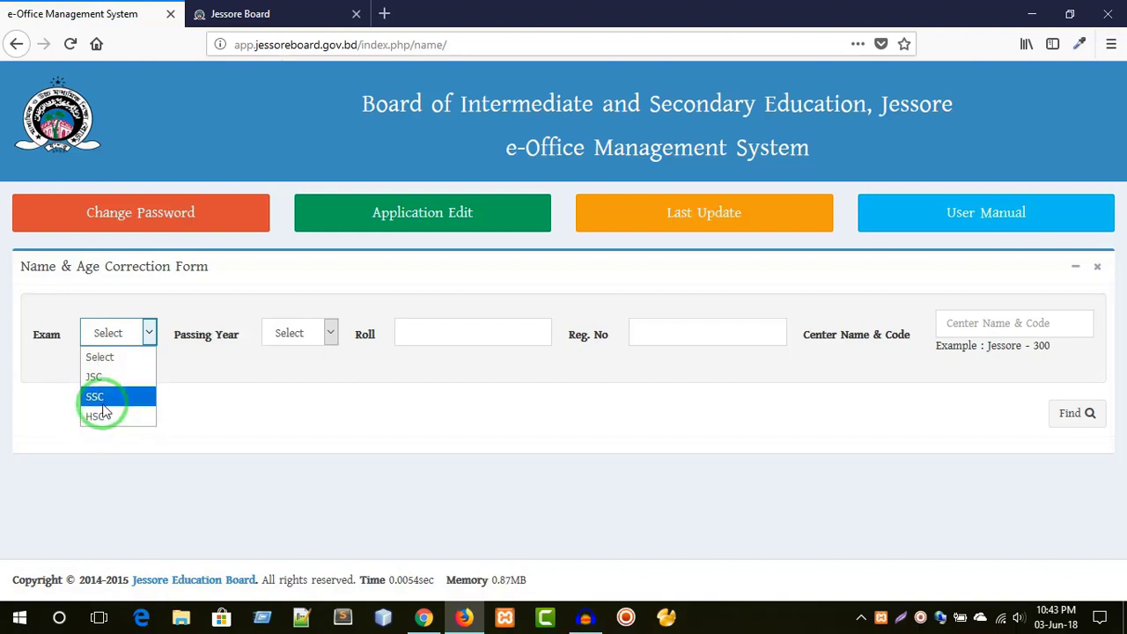
{"action": "left_click", "coordinate": [103, 398]}
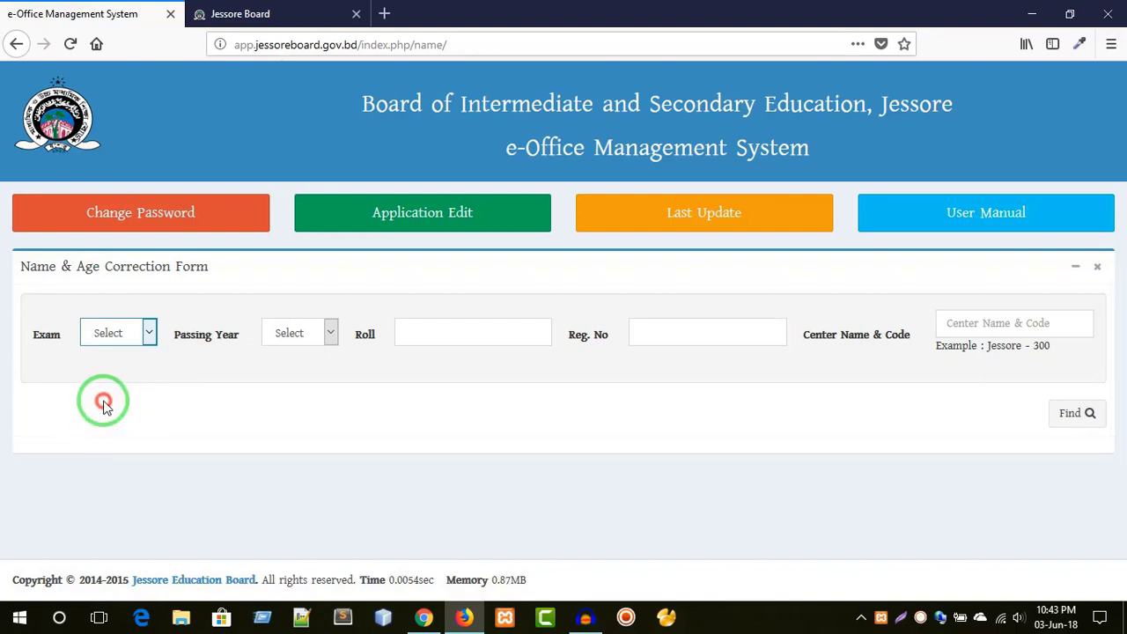
{"action": "left_click", "coordinate": [283, 332]}
{"action": "scroll", "coordinate": [277, 189], "scroll_direction": "down", "scroll_amount": 5}
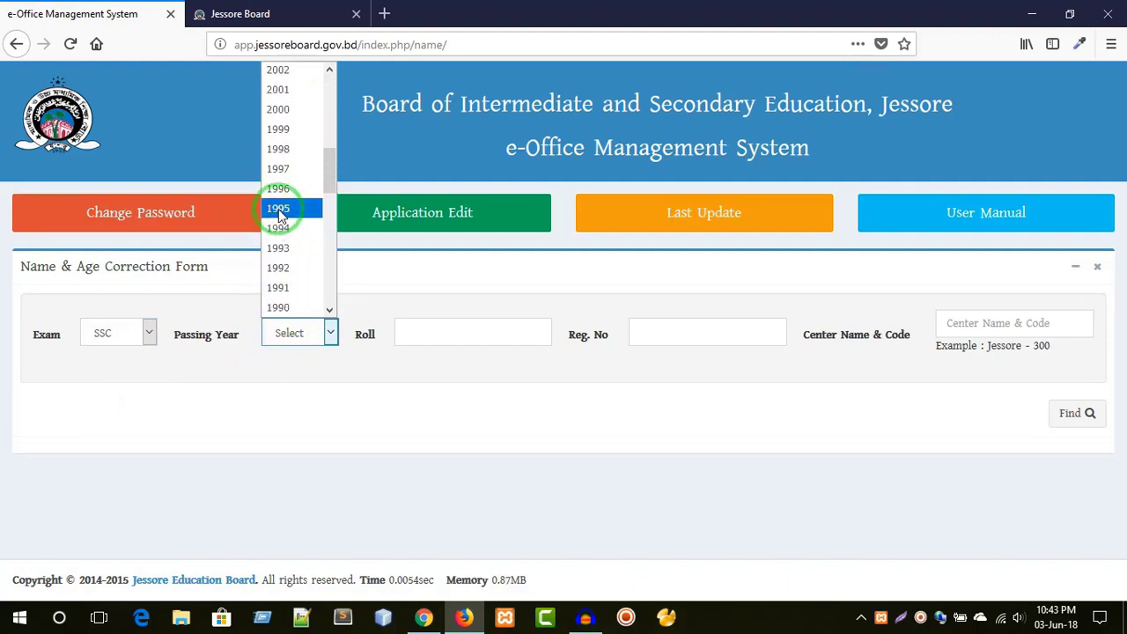
{"action": "left_click", "coordinate": [278, 207]}
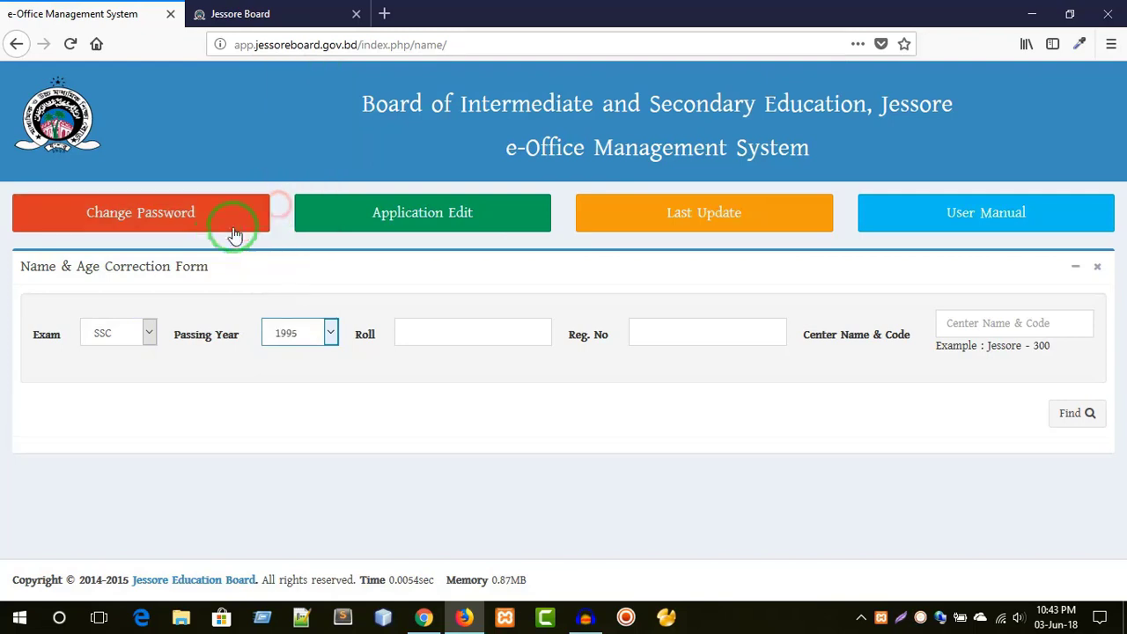
- Enter the roll and registration numbers, pick centre jessore 300, and find the record
{"action": "left_click", "coordinate": [486, 322]}
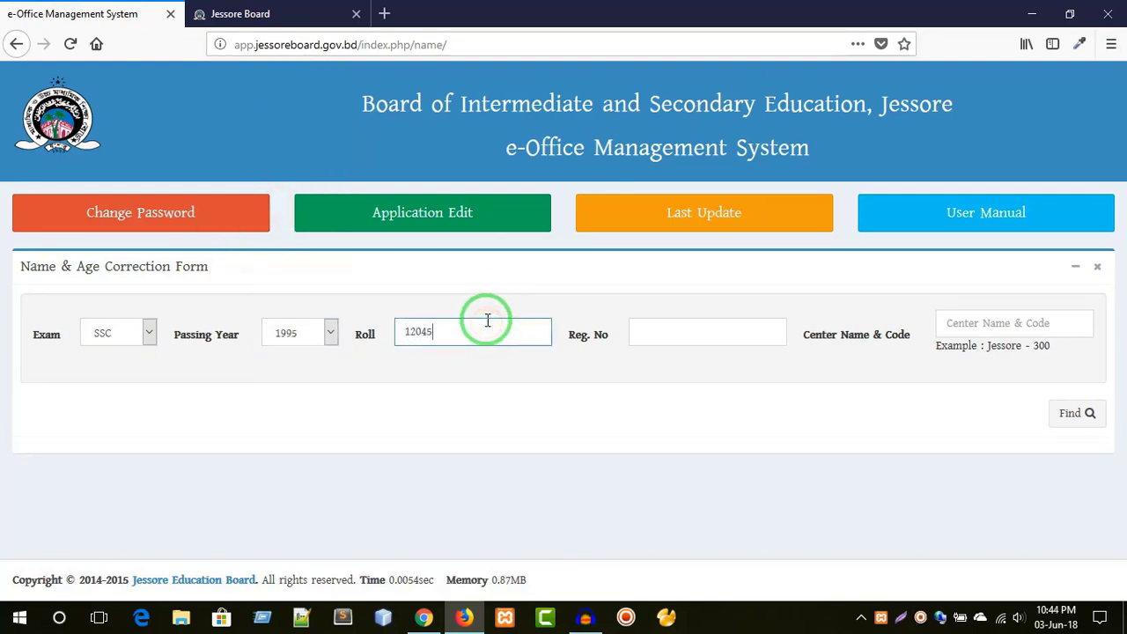
{"action": "left_click", "coordinate": [659, 321]}
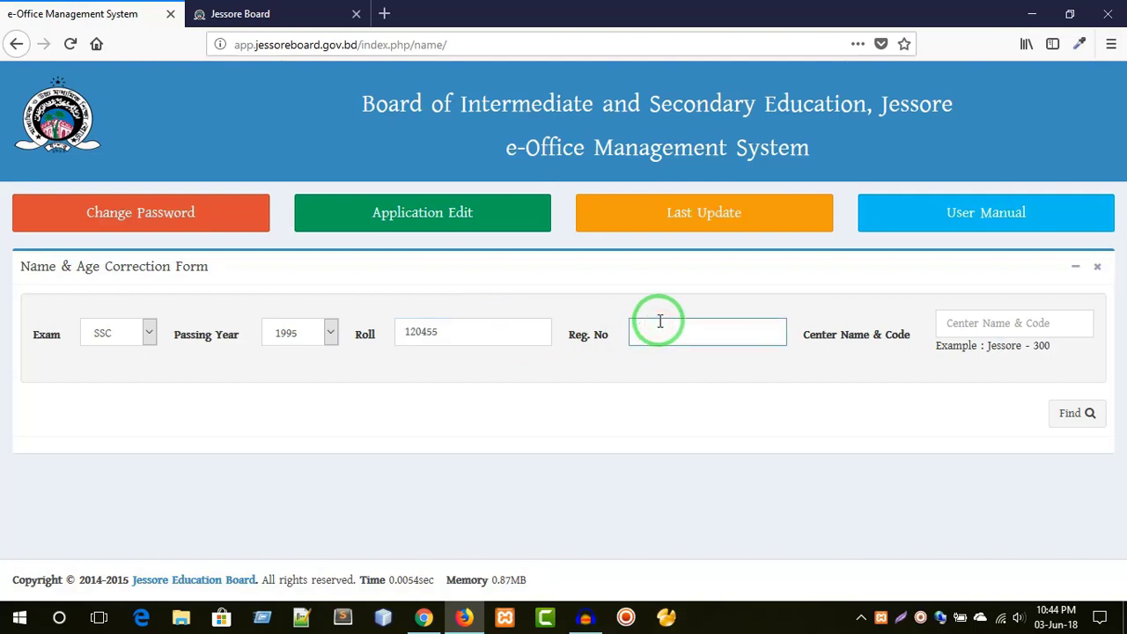
{"action": "left_click", "coordinate": [1001, 323]}
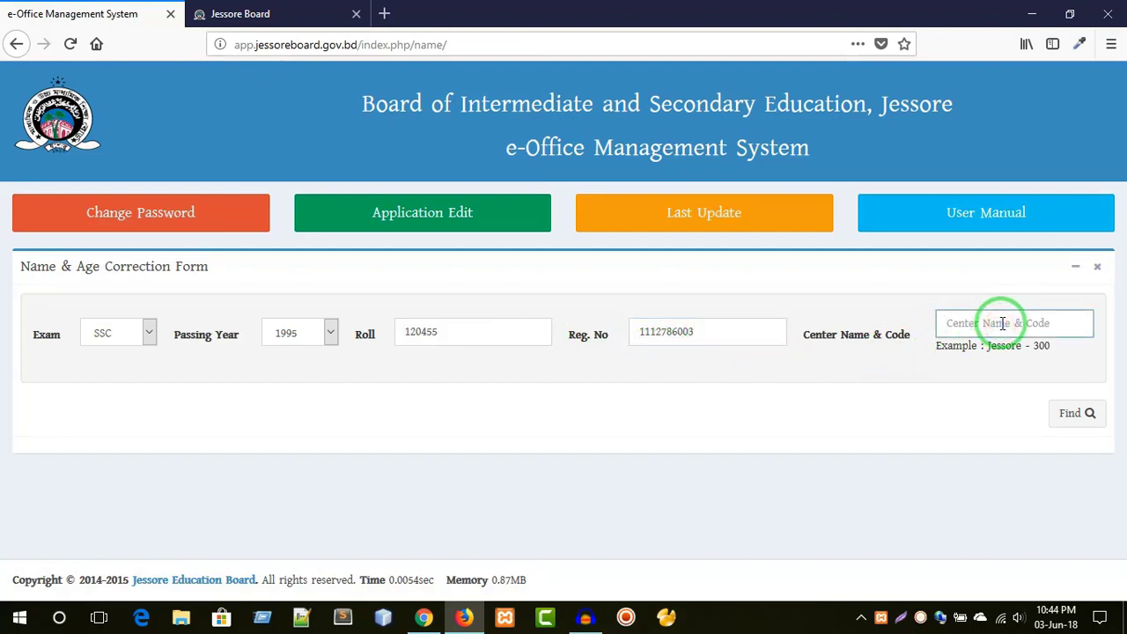
{"action": "type", "text": "jes"}
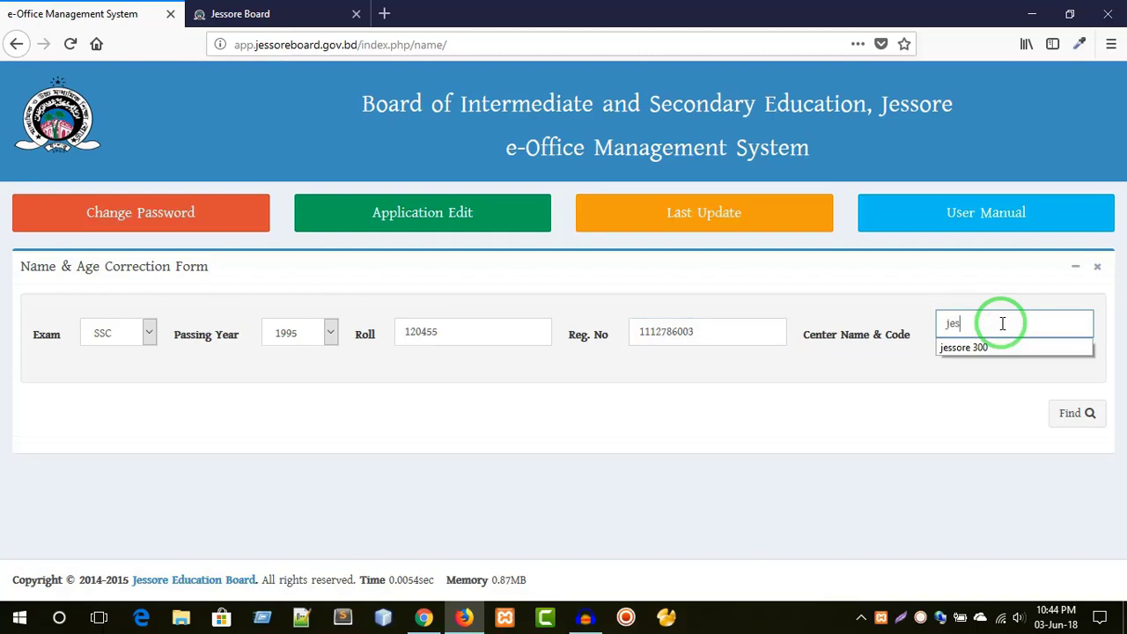
{"action": "type", "text": "sore"}
{"action": "key", "text": "Down"}
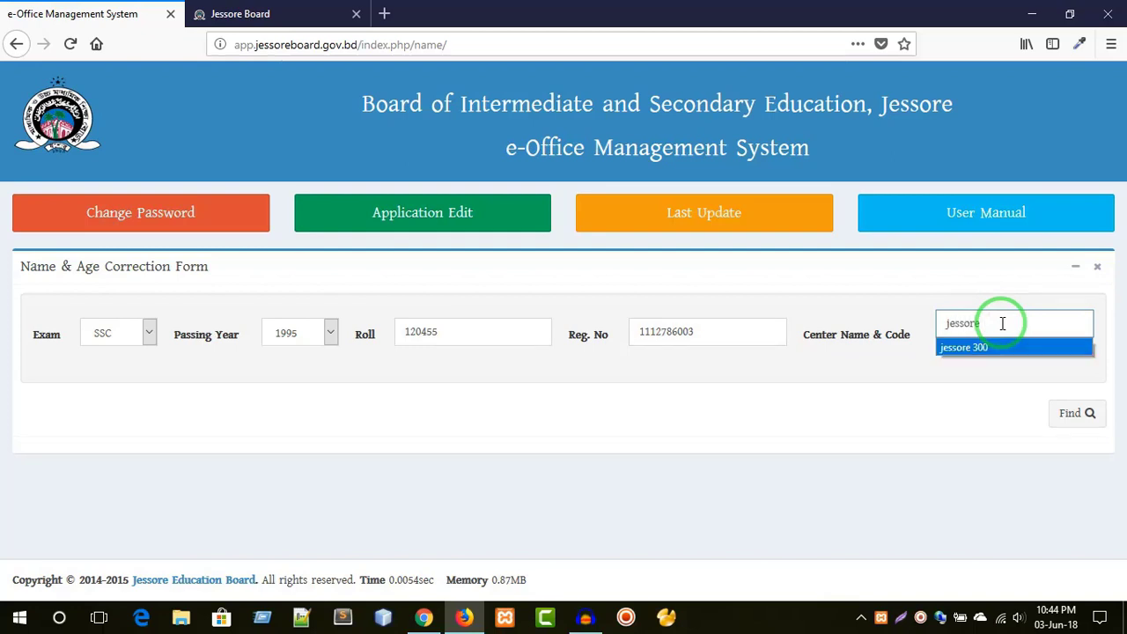
{"action": "key", "text": "Return"}
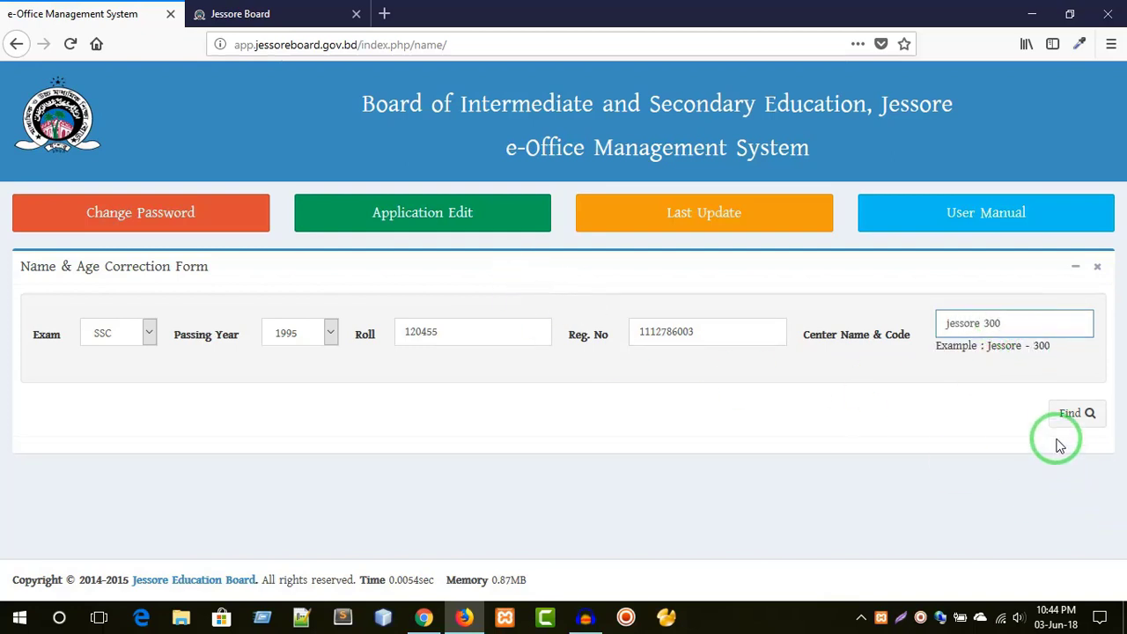
{"action": "left_click", "coordinate": [1062, 415]}
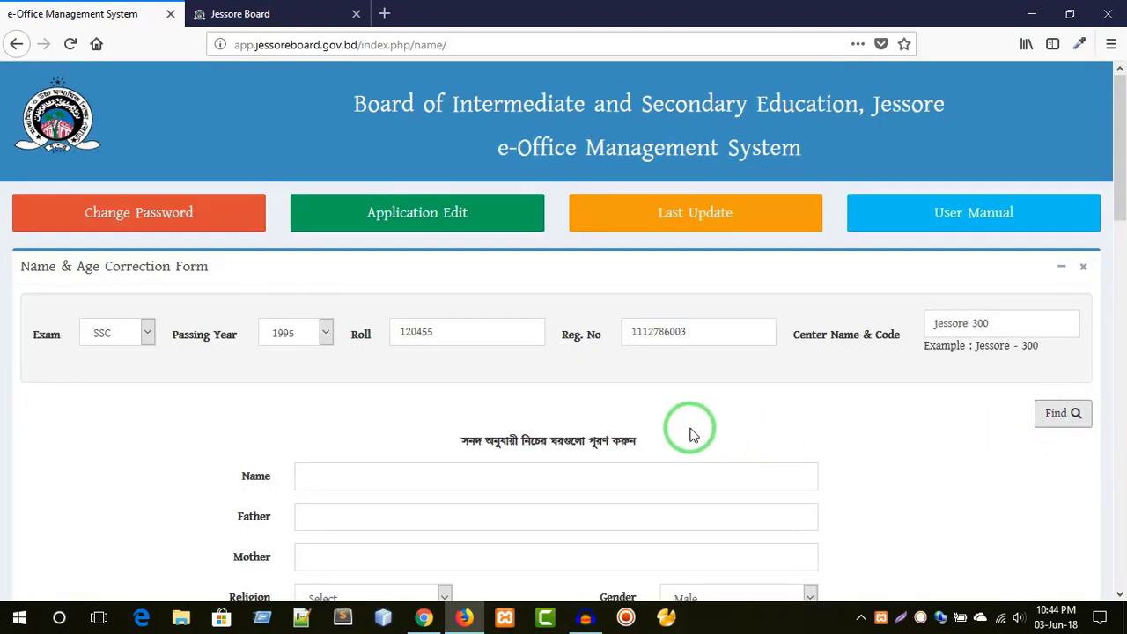
- Tick Name, Father and Mother for correction, then move into their requested-value fields
{"action": "scroll", "coordinate": [402, 395], "scroll_direction": "down", "scroll_amount": 5}
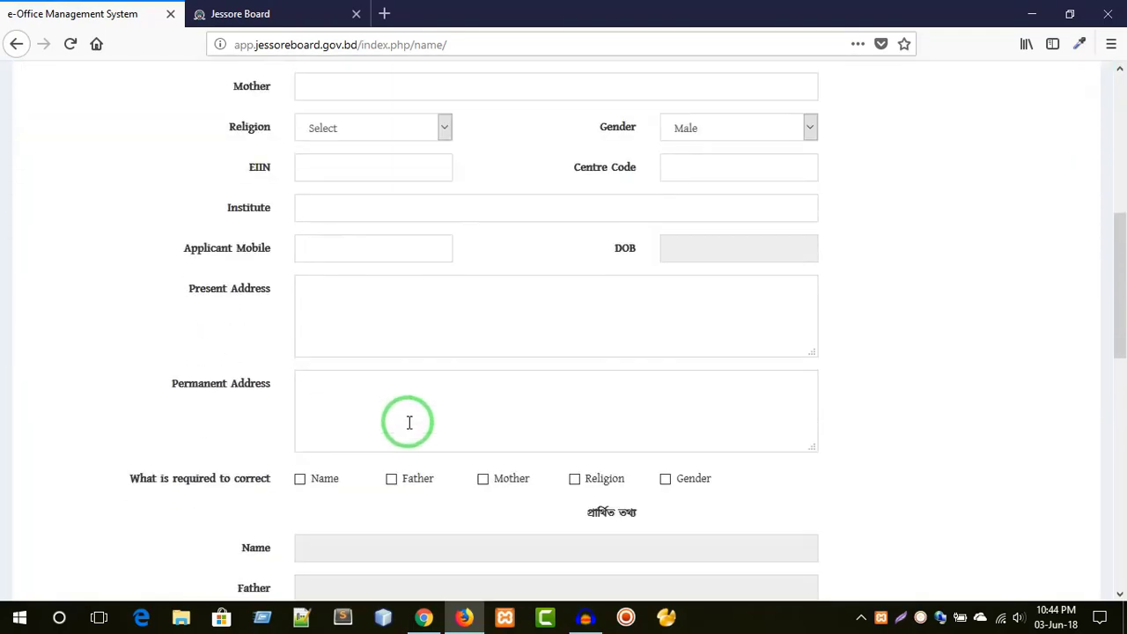
{"action": "scroll", "coordinate": [642, 438], "scroll_direction": "up", "scroll_amount": 3}
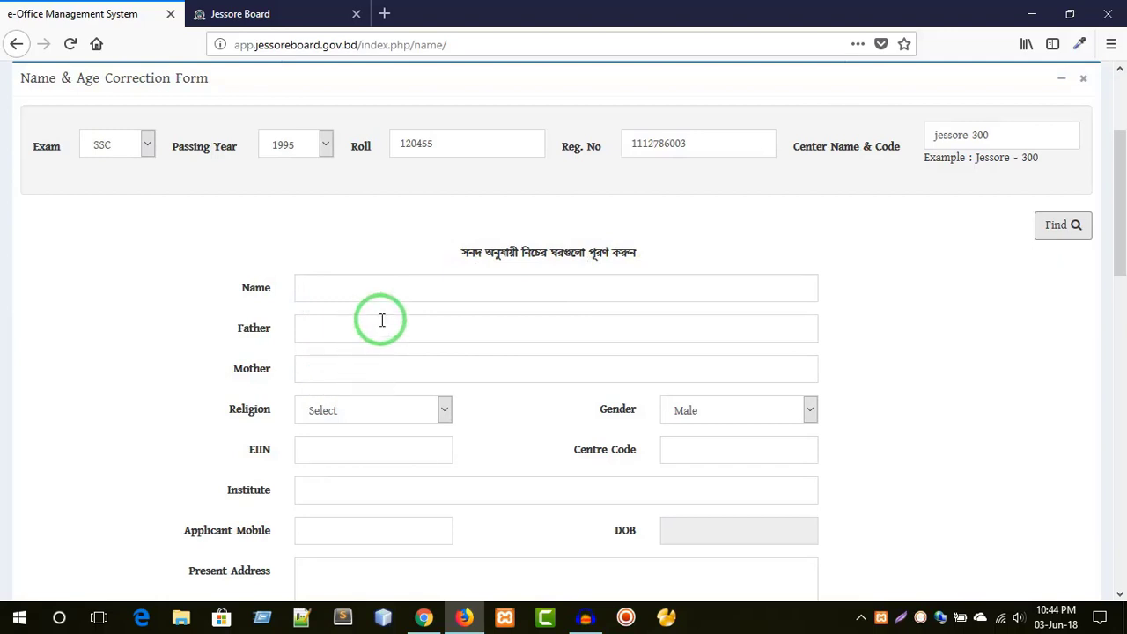
{"action": "scroll", "coordinate": [433, 327], "scroll_direction": "down", "scroll_amount": 4}
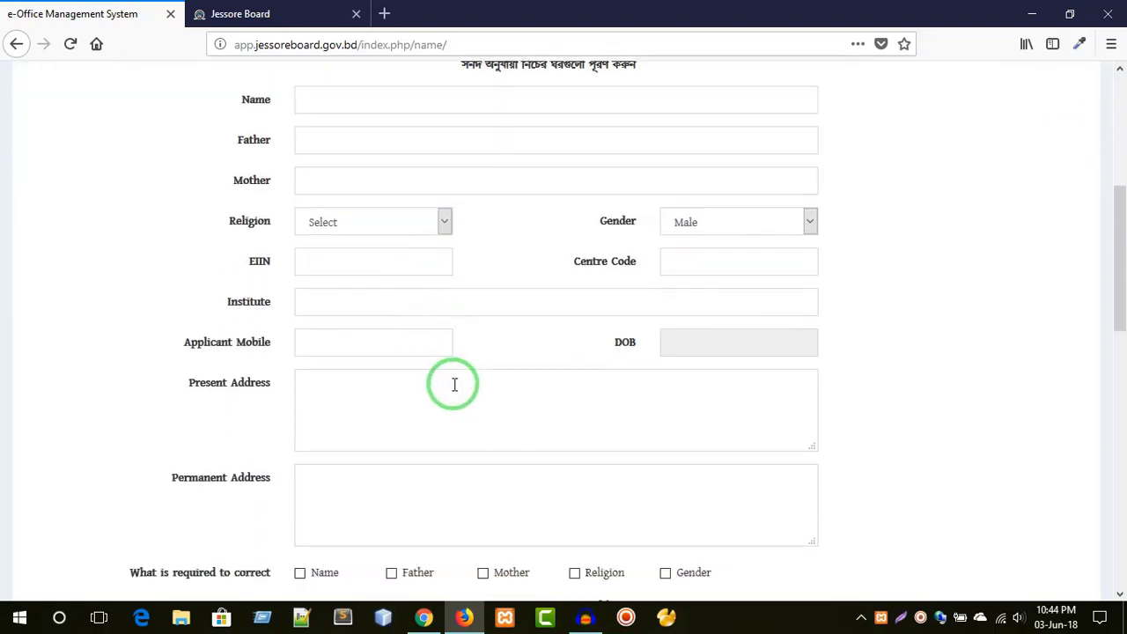
{"action": "scroll", "coordinate": [542, 388], "scroll_direction": "down", "scroll_amount": 4}
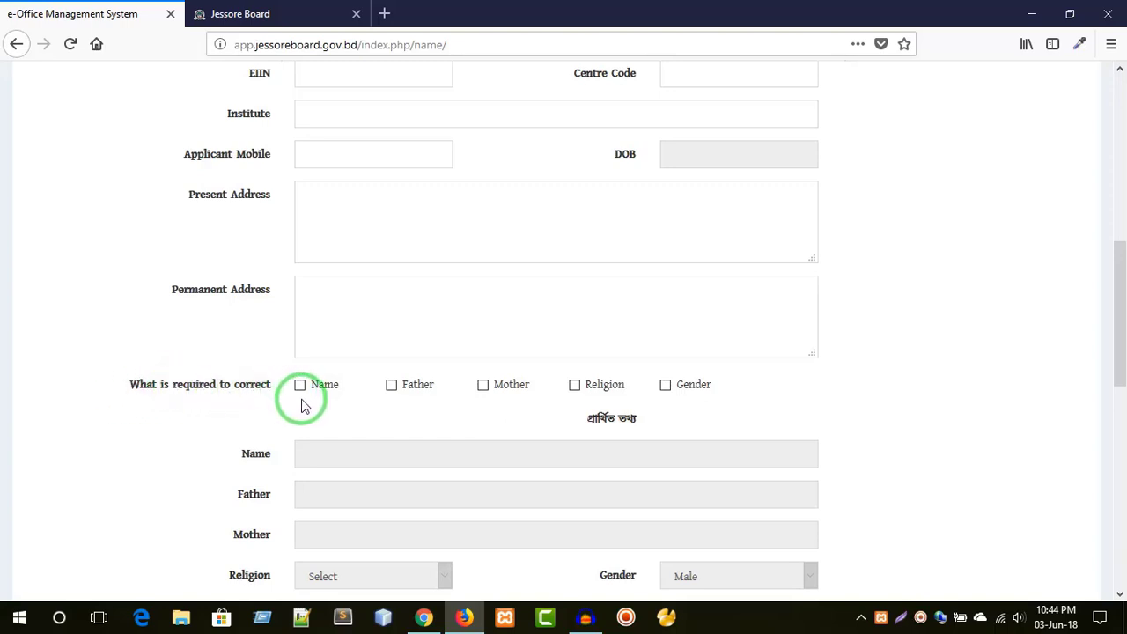
{"action": "scroll", "coordinate": [533, 217], "scroll_direction": "up", "scroll_amount": 4}
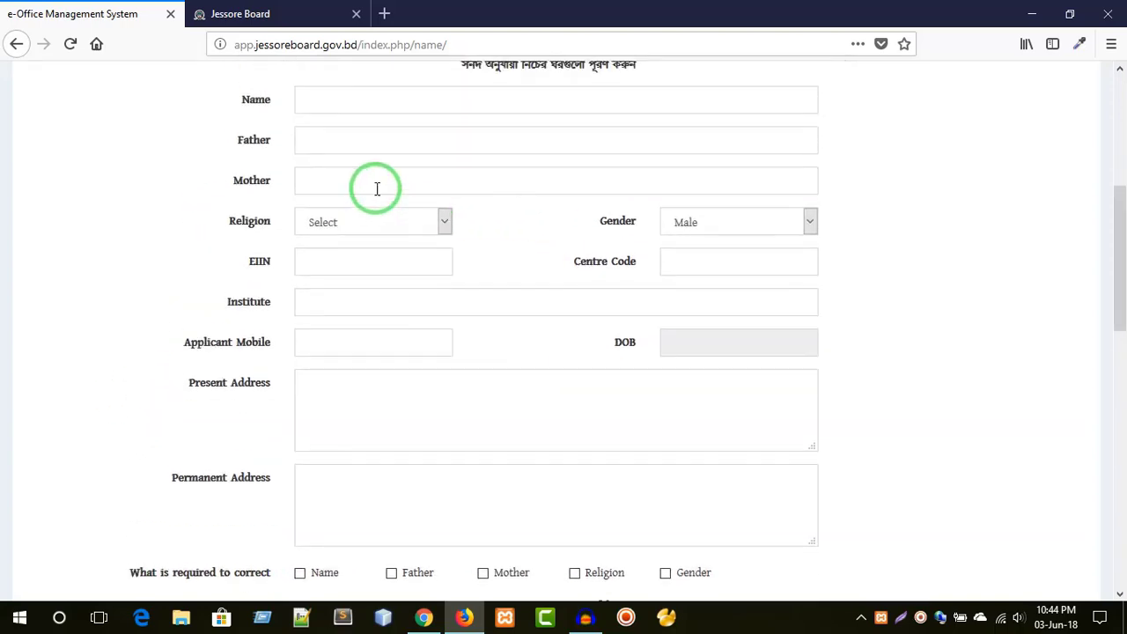
{"action": "scroll", "coordinate": [602, 472], "scroll_direction": "down", "scroll_amount": 2}
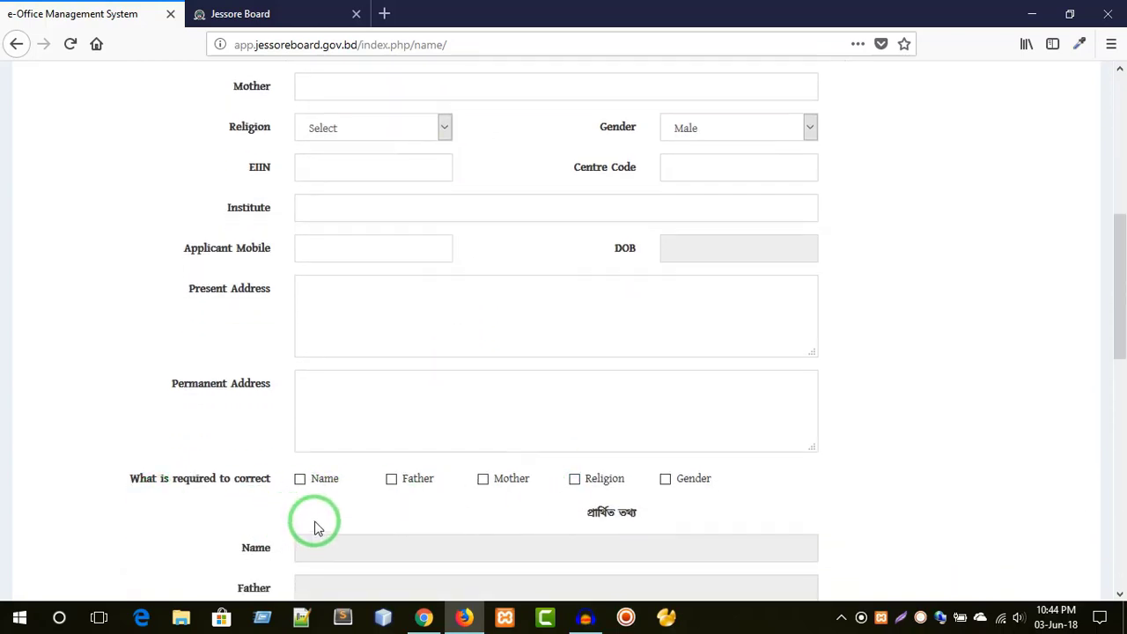
{"action": "left_click", "coordinate": [301, 480]}
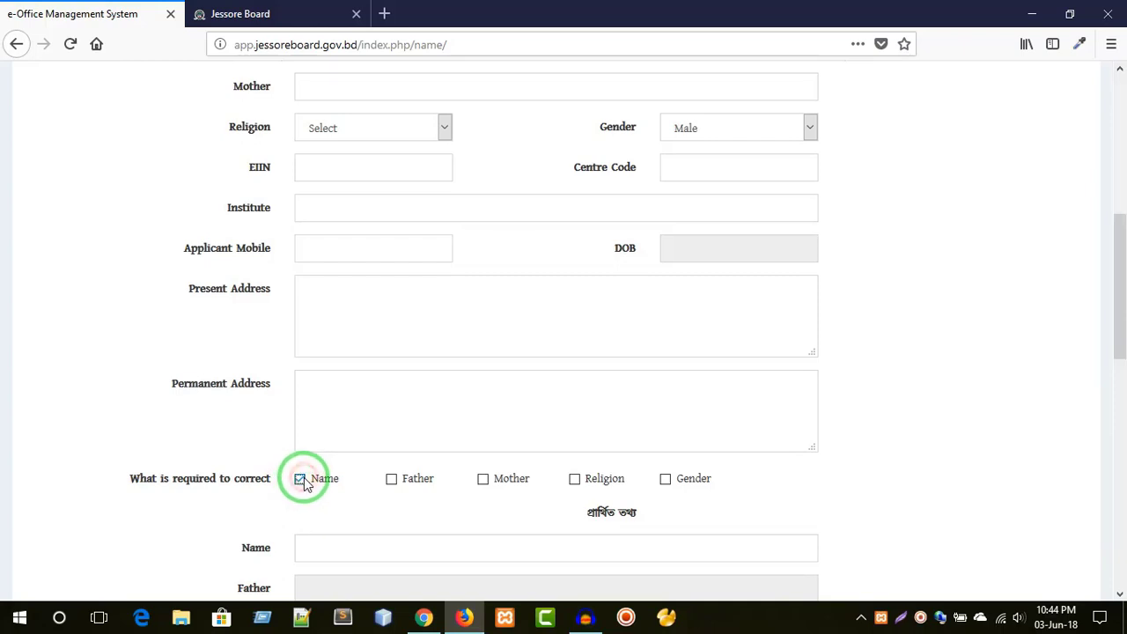
{"action": "left_click", "coordinate": [398, 483]}
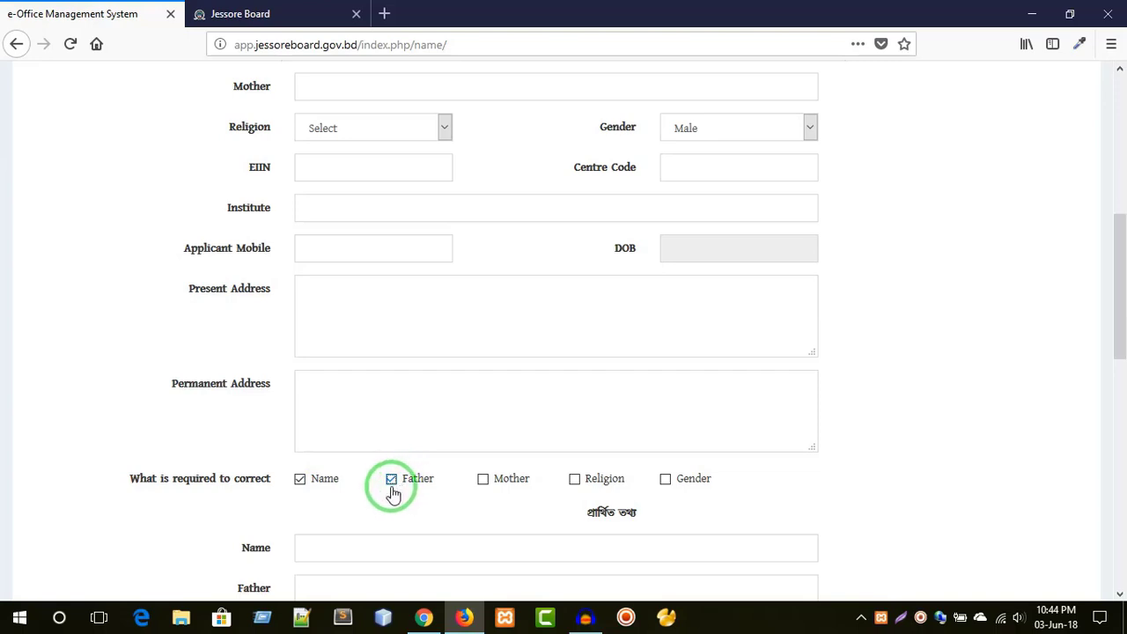
{"action": "left_click", "coordinate": [510, 485]}
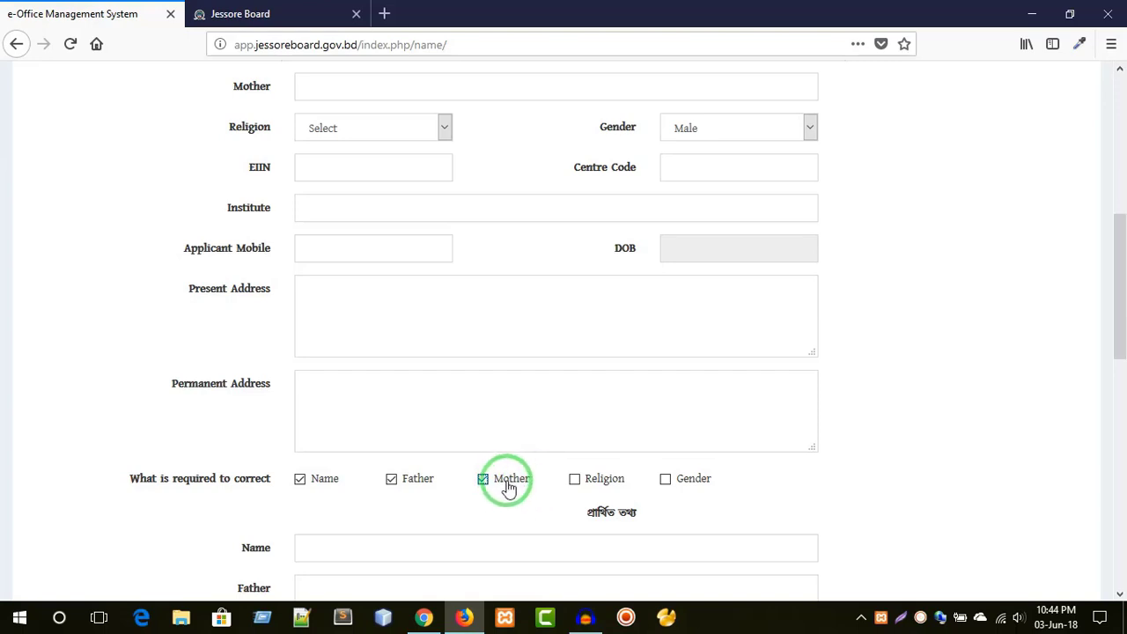
{"action": "scroll", "coordinate": [510, 487], "scroll_direction": "down", "scroll_amount": 2}
{"action": "left_click", "coordinate": [363, 458]}
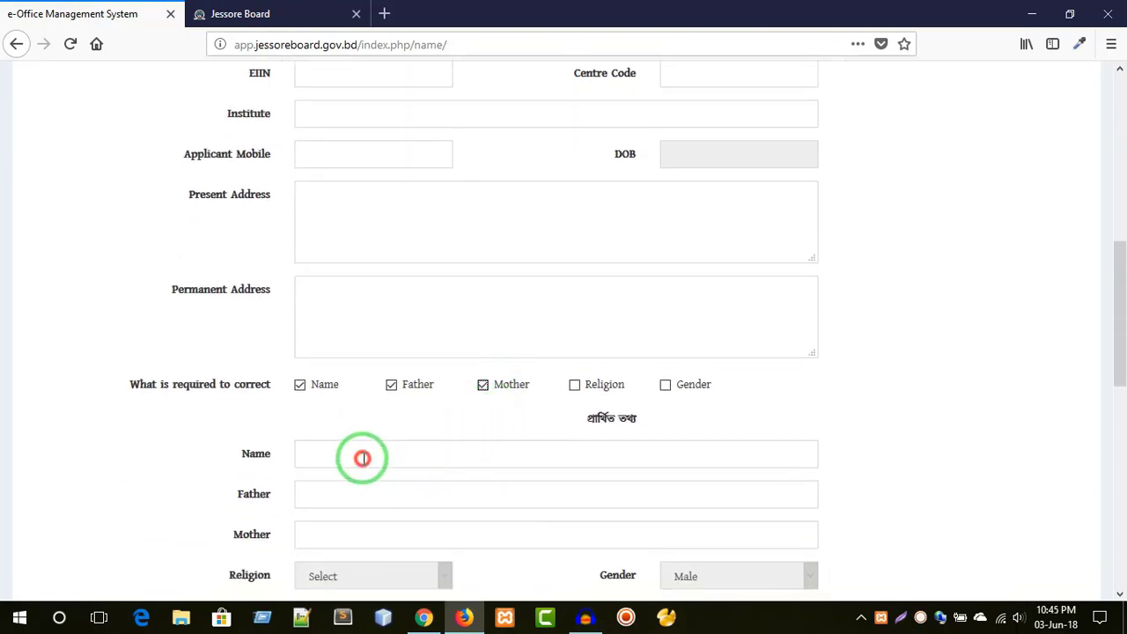
{"action": "left_click", "coordinate": [353, 489]}
{"action": "left_click", "coordinate": [343, 532]}
{"action": "scroll", "coordinate": [379, 502], "scroll_direction": "down", "scroll_amount": 4}
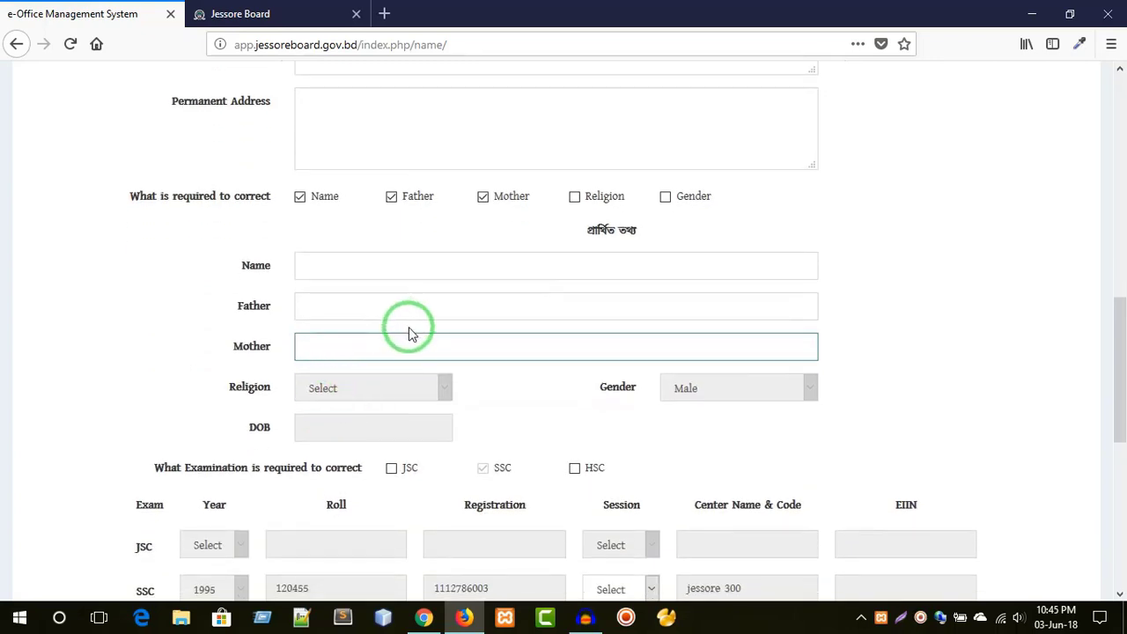
{"action": "scroll", "coordinate": [528, 352], "scroll_direction": "down", "scroll_amount": 3}
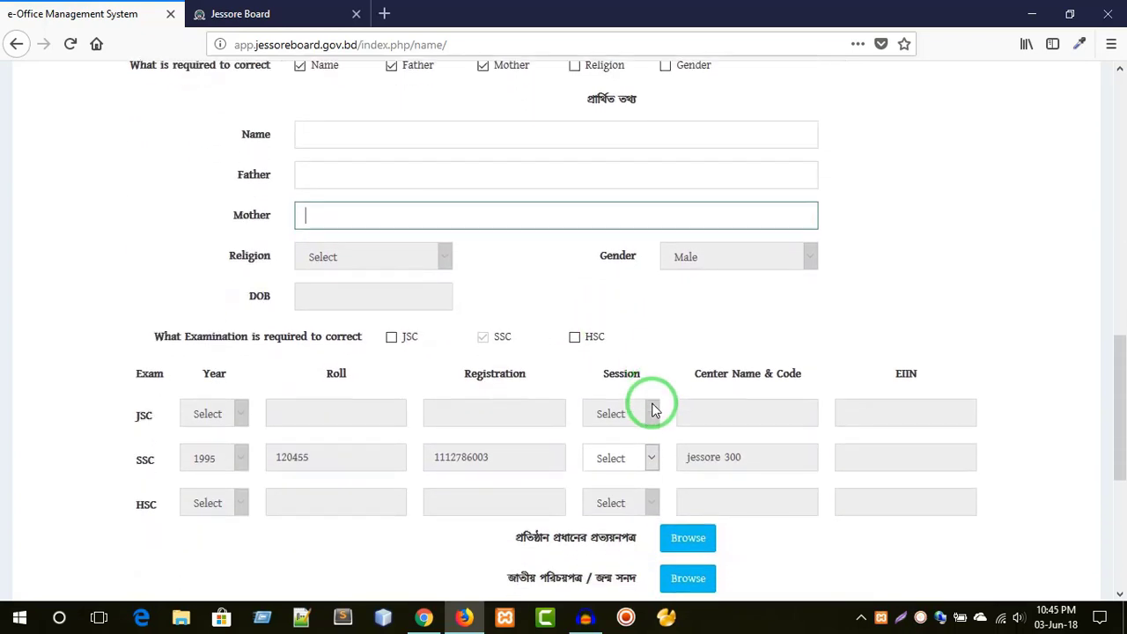
{"action": "scroll", "coordinate": [654, 410], "scroll_direction": "down", "scroll_amount": 3}
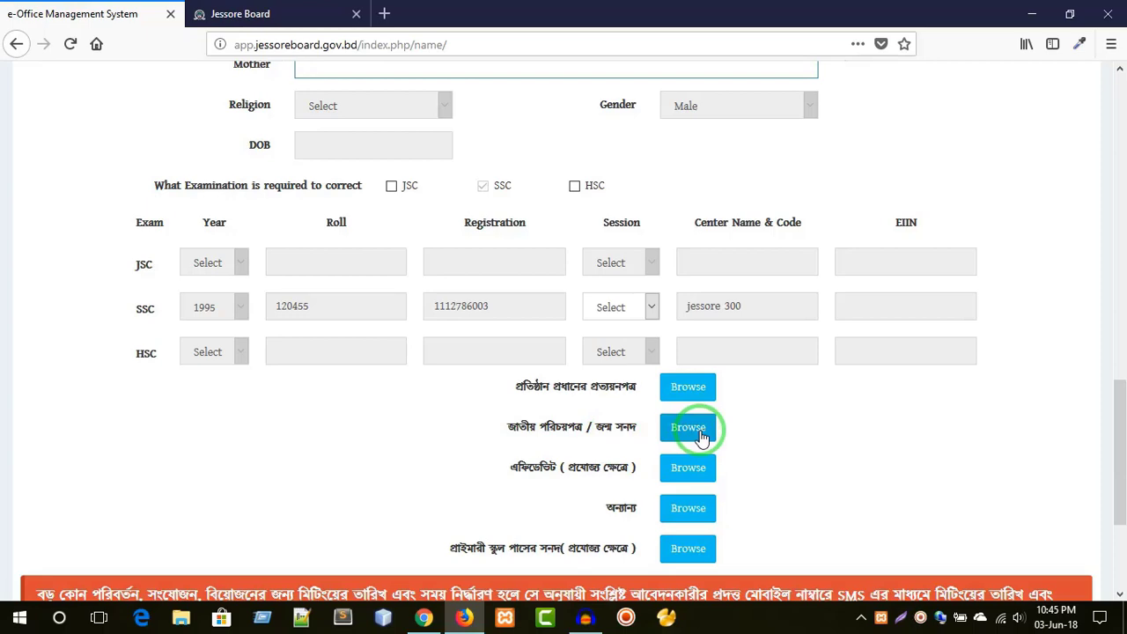
{"action": "scroll", "coordinate": [683, 445], "scroll_direction": "down", "scroll_amount": 2}
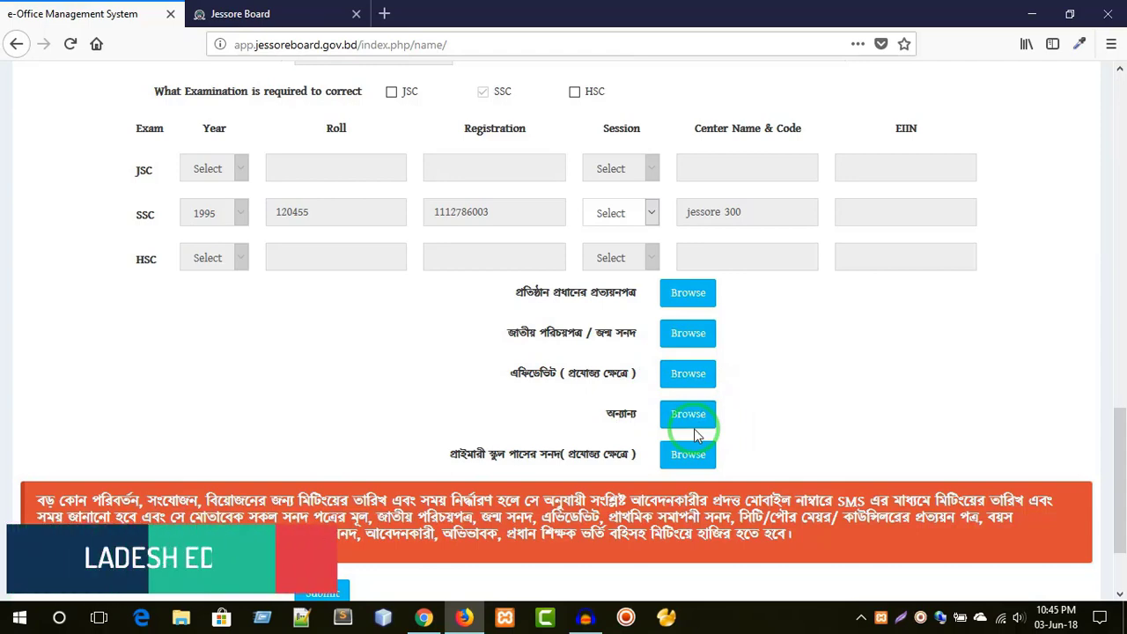
{"action": "scroll", "coordinate": [687, 445], "scroll_direction": "down", "scroll_amount": 2}
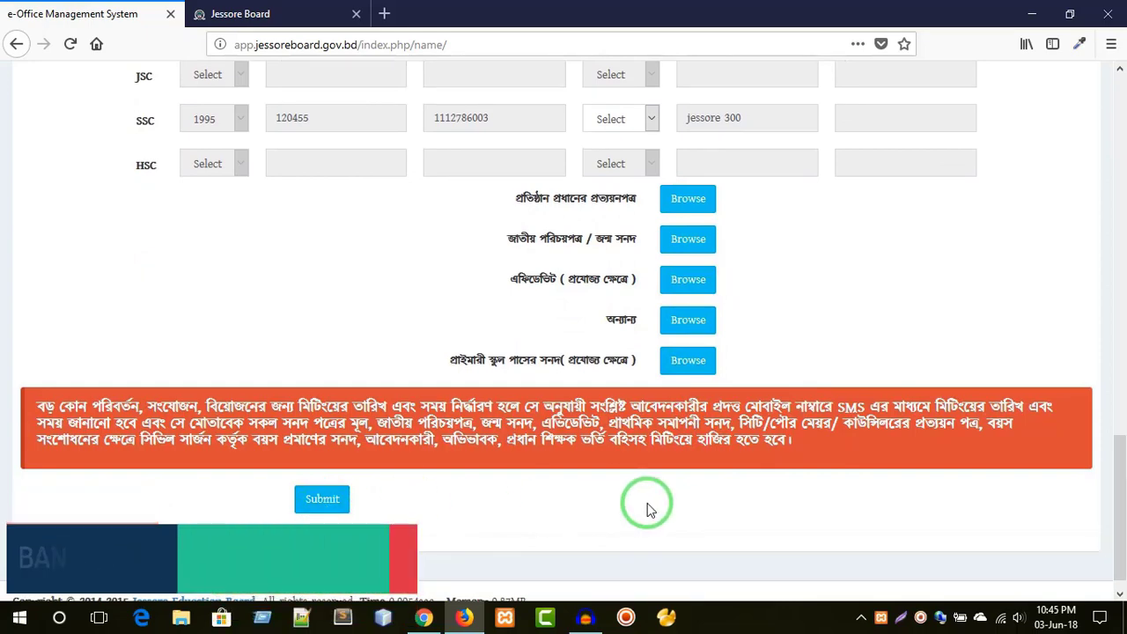
{"action": "scroll", "coordinate": [646, 508], "scroll_direction": "up", "scroll_amount": 8}
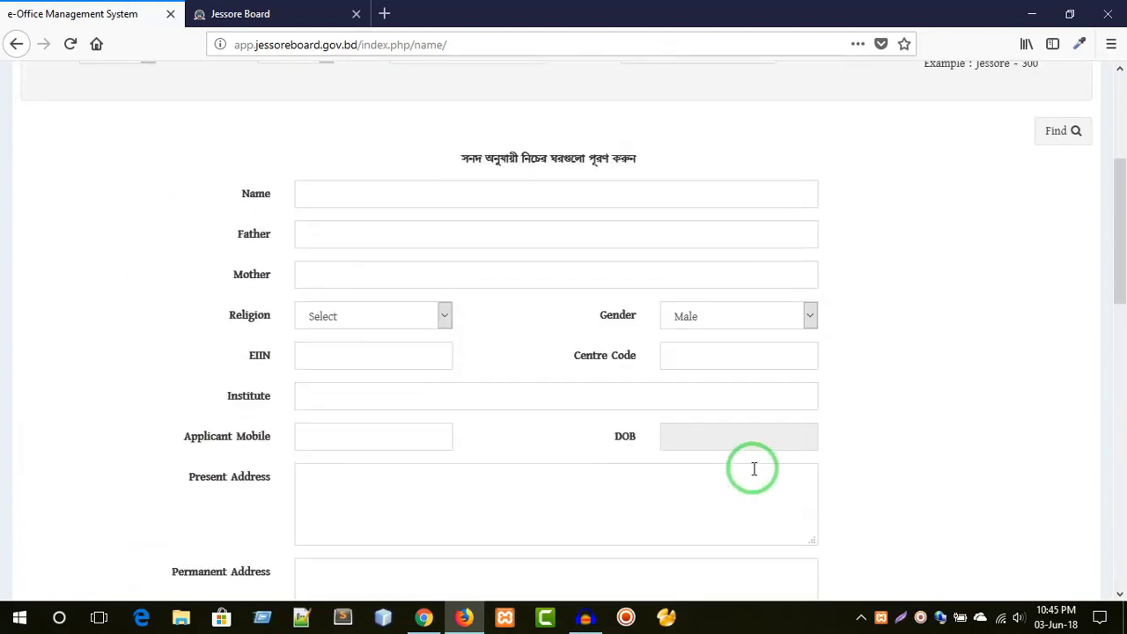
{"action": "scroll", "coordinate": [754, 468], "scroll_direction": "up", "scroll_amount": 4}
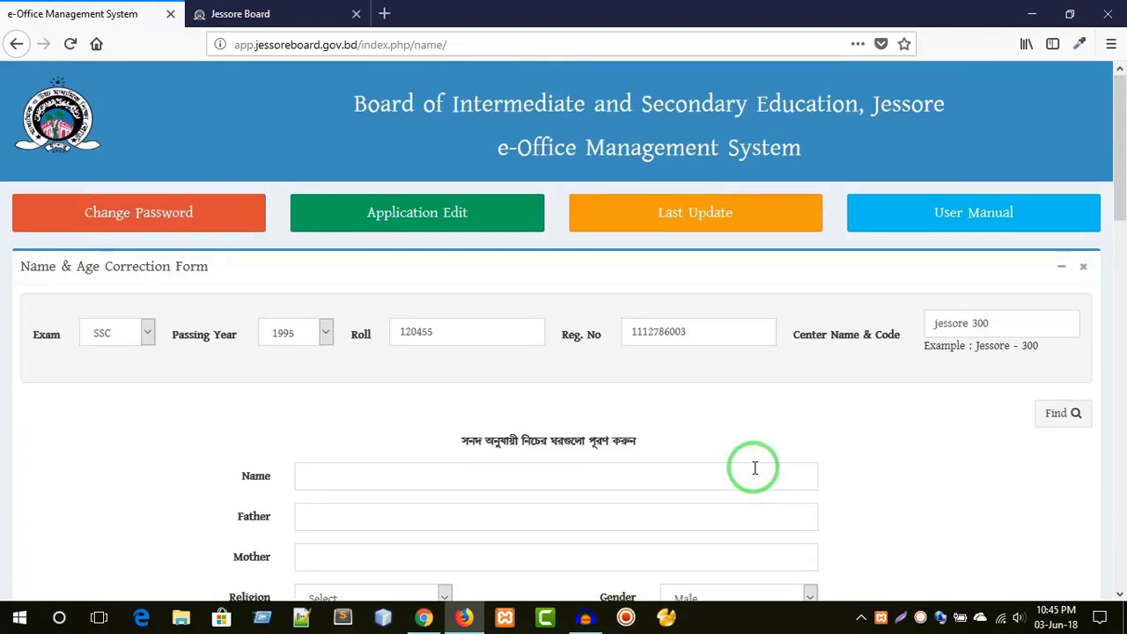